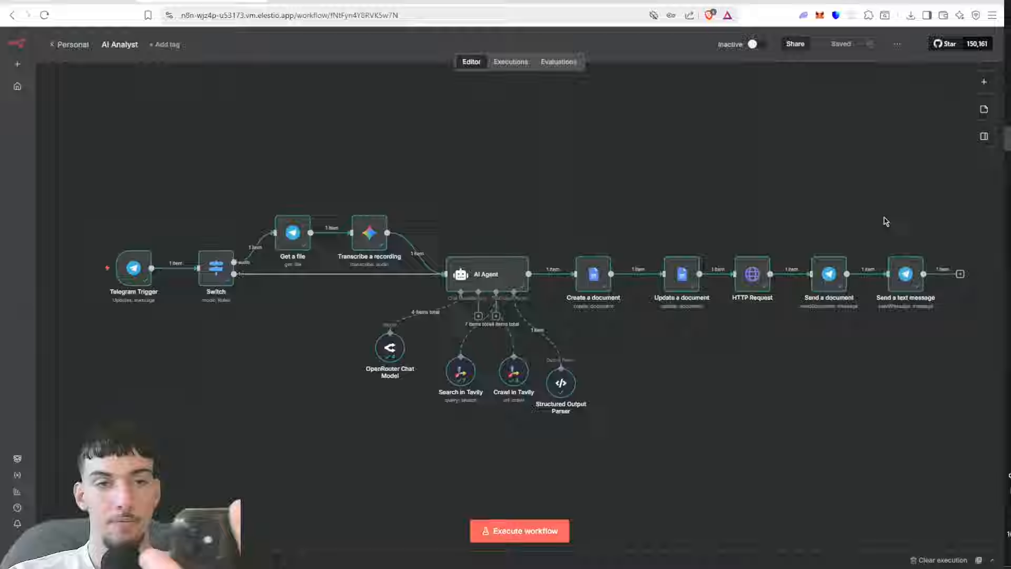
Step: Download the PDF output of the HTTP Request node as data (3) and open the saved file
mouse_move(793, 273)
click(748, 271)
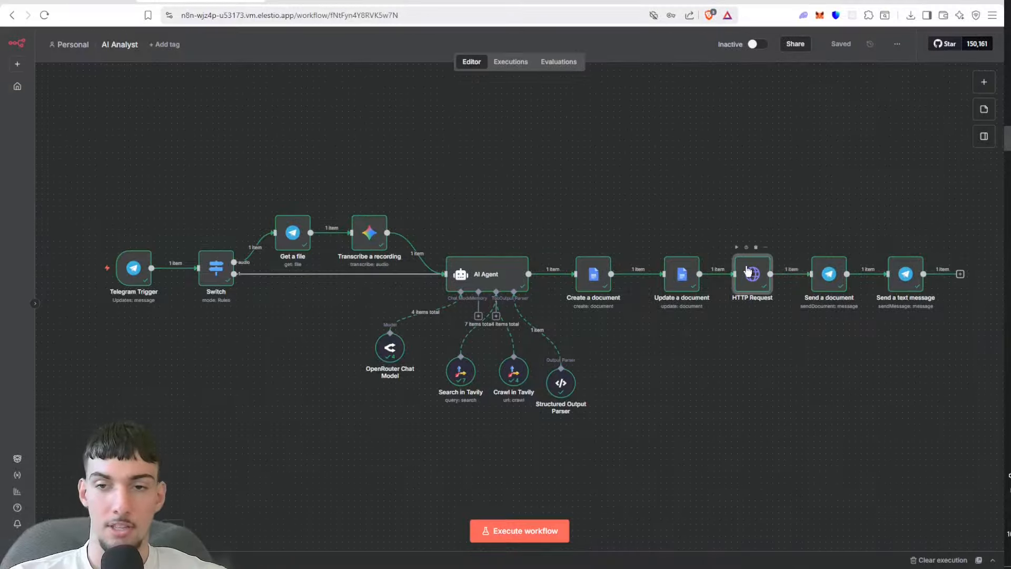
double_click(748, 271)
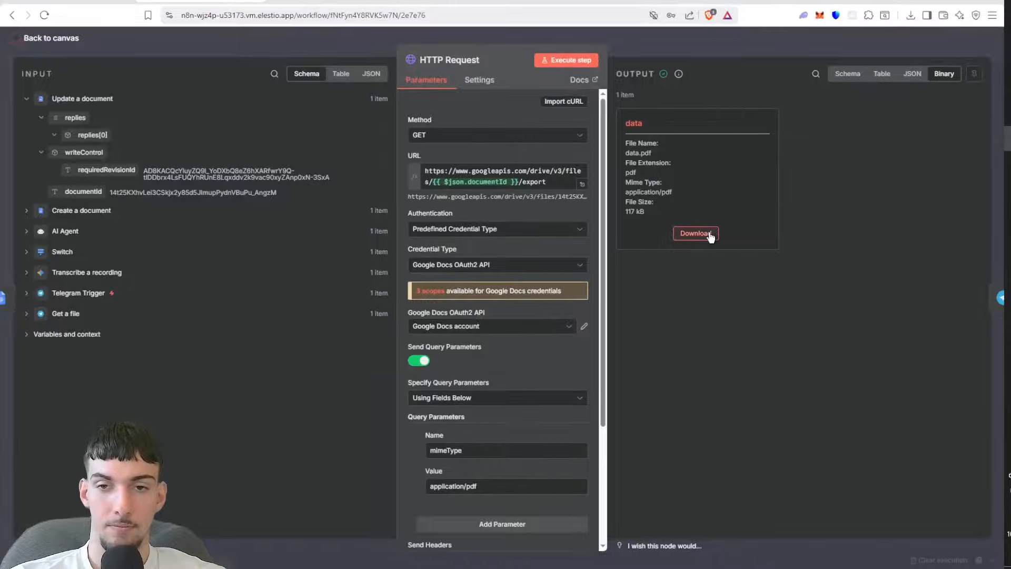
click(686, 238)
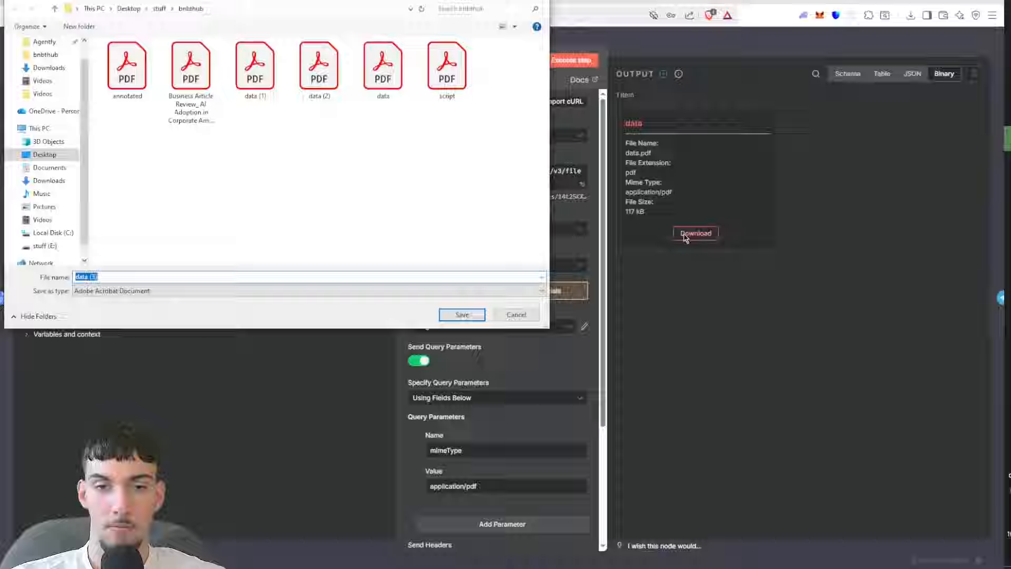
click(449, 318)
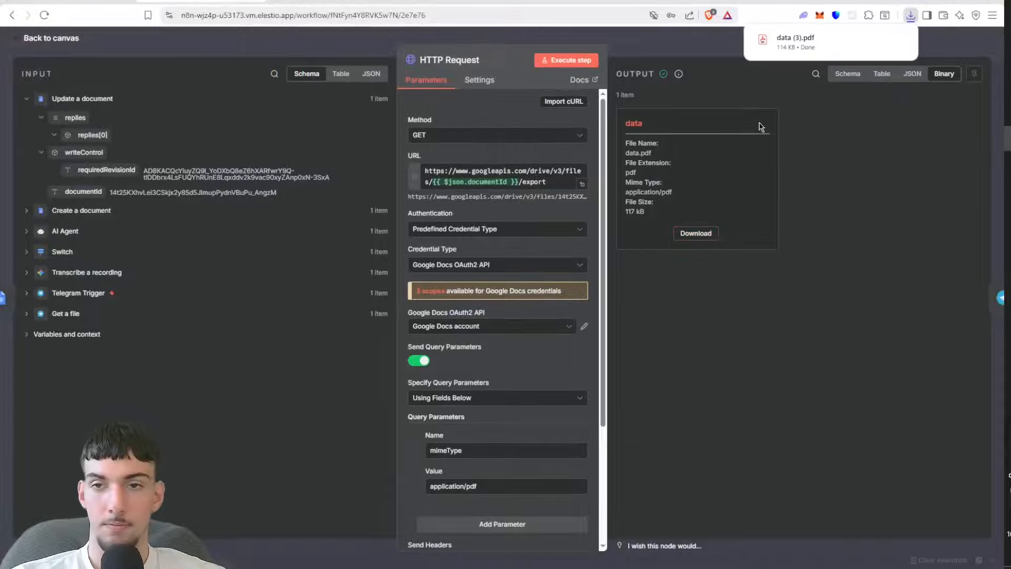
click(783, 49)
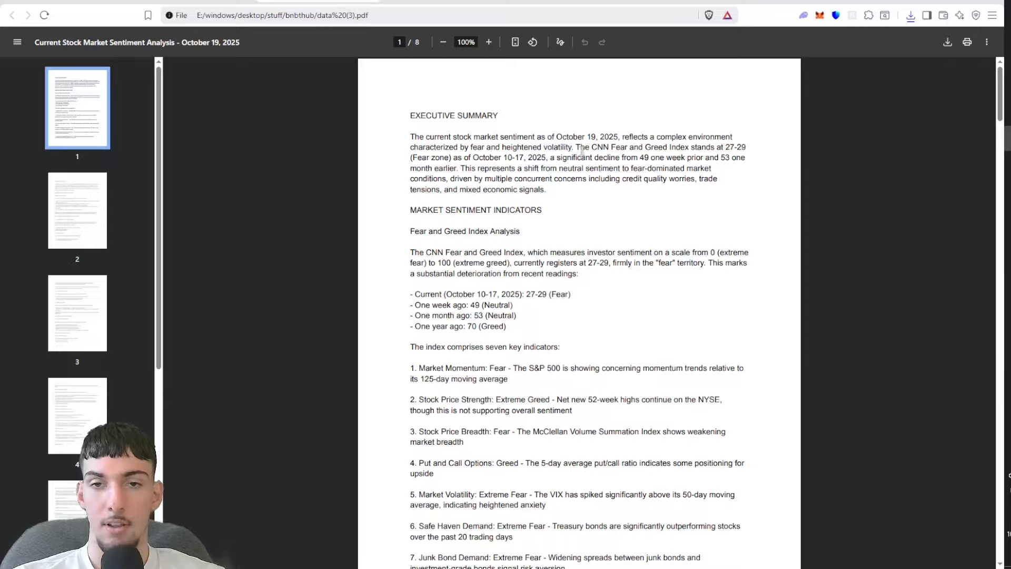
Step: Read through the stock market sentiment report from the executive summary to the last page
drag(581, 152, 687, 183)
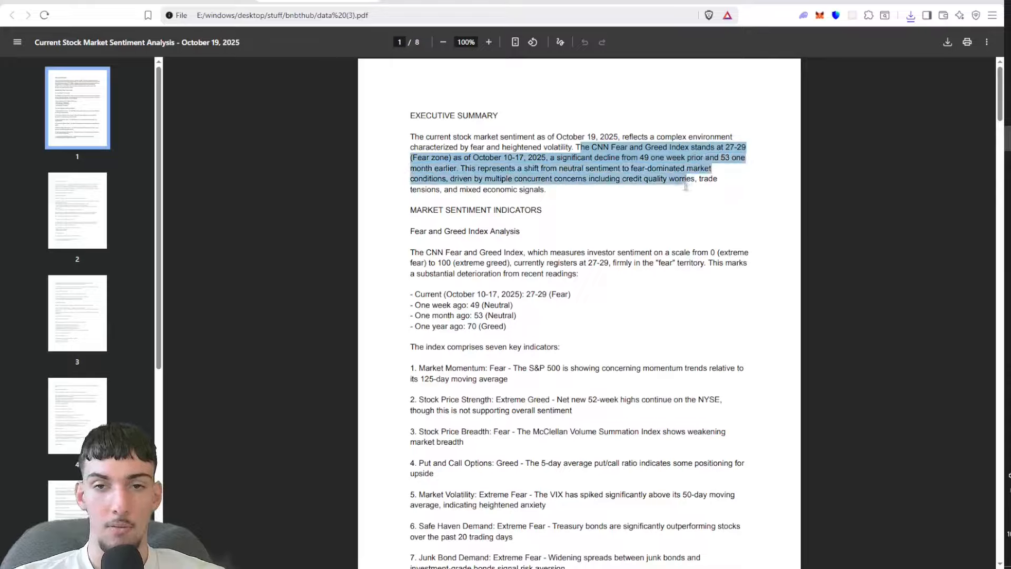
click(643, 239)
scroll(643, 240, down, 9)
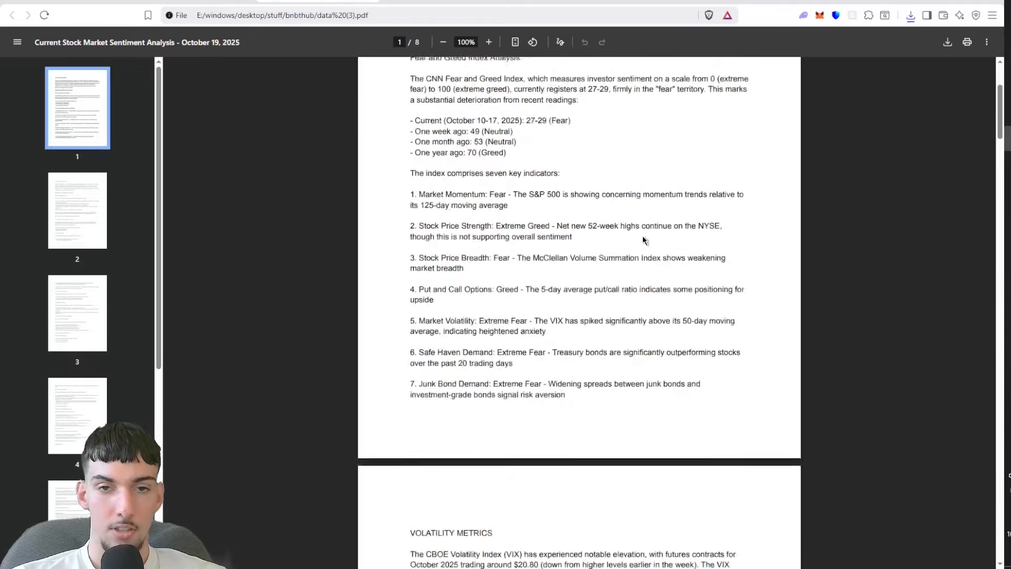
scroll(643, 236, down, 10)
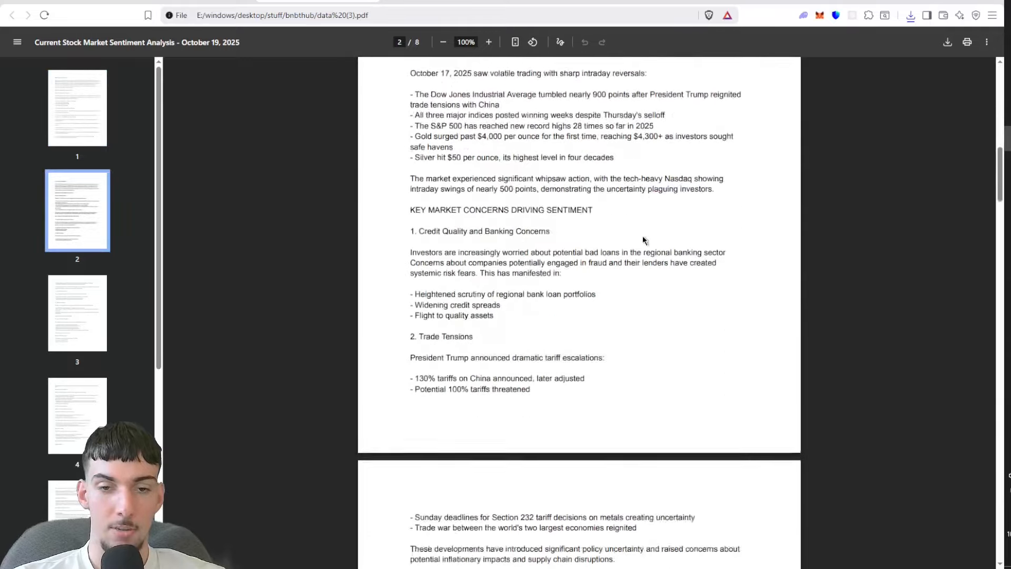
scroll(643, 235, down, 5)
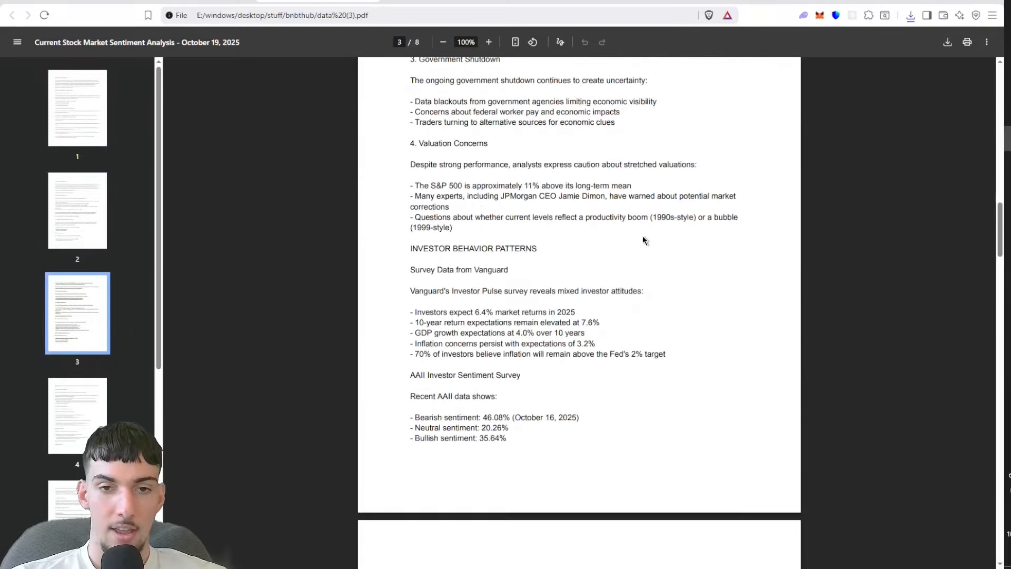
scroll(643, 238, down, 9)
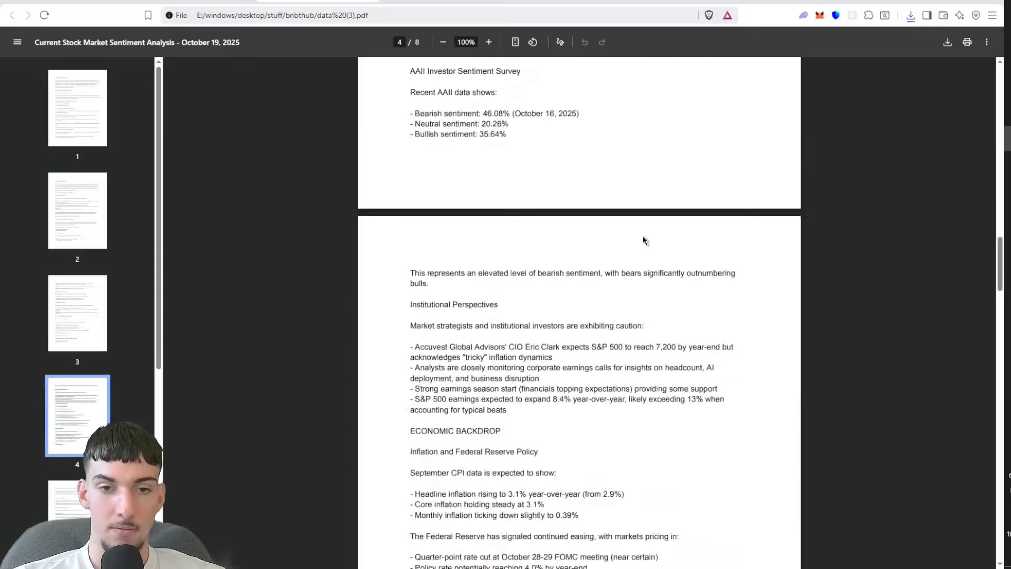
scroll(643, 237, down, 7)
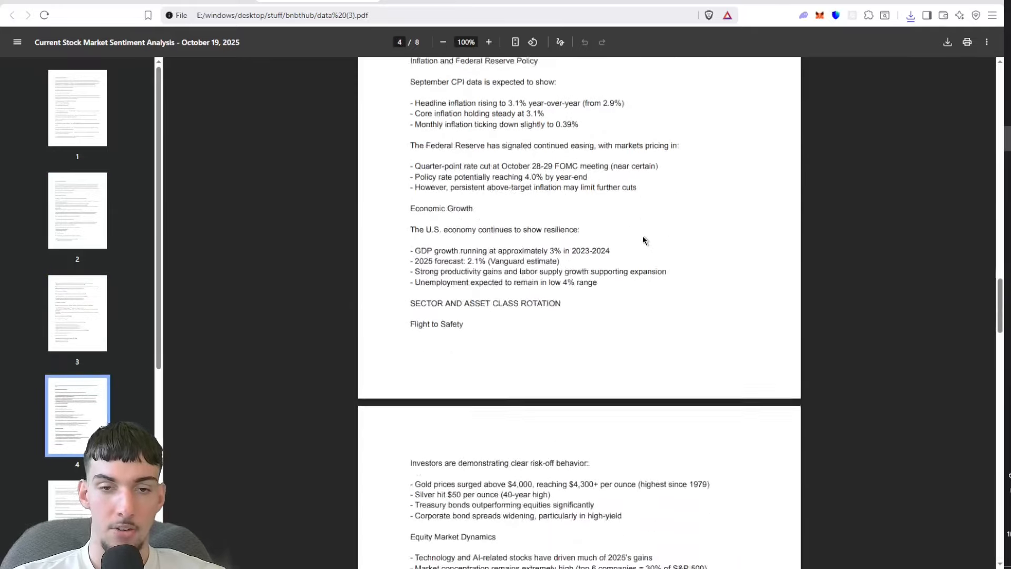
scroll(643, 237, down, 5)
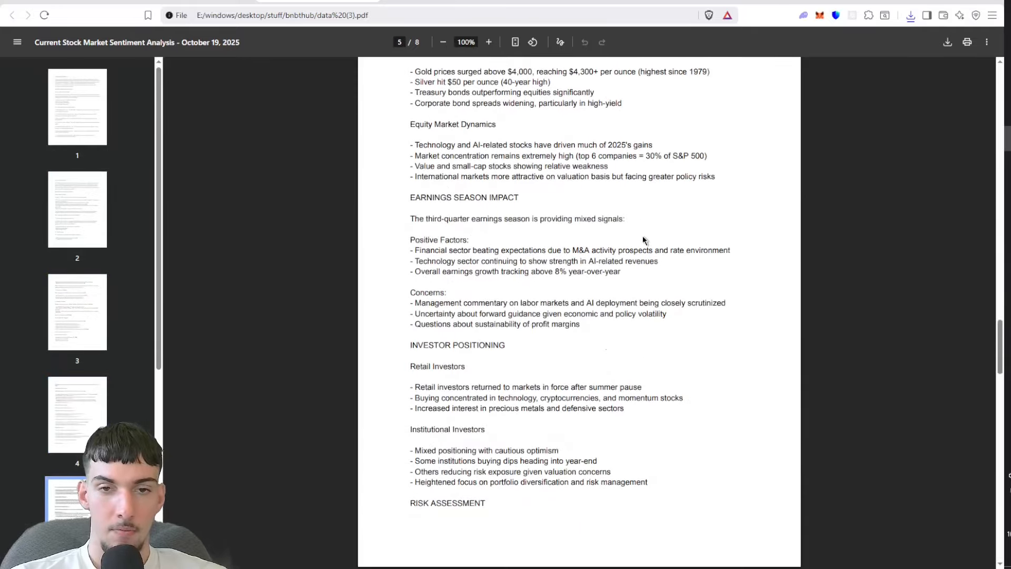
scroll(643, 240, down, 15)
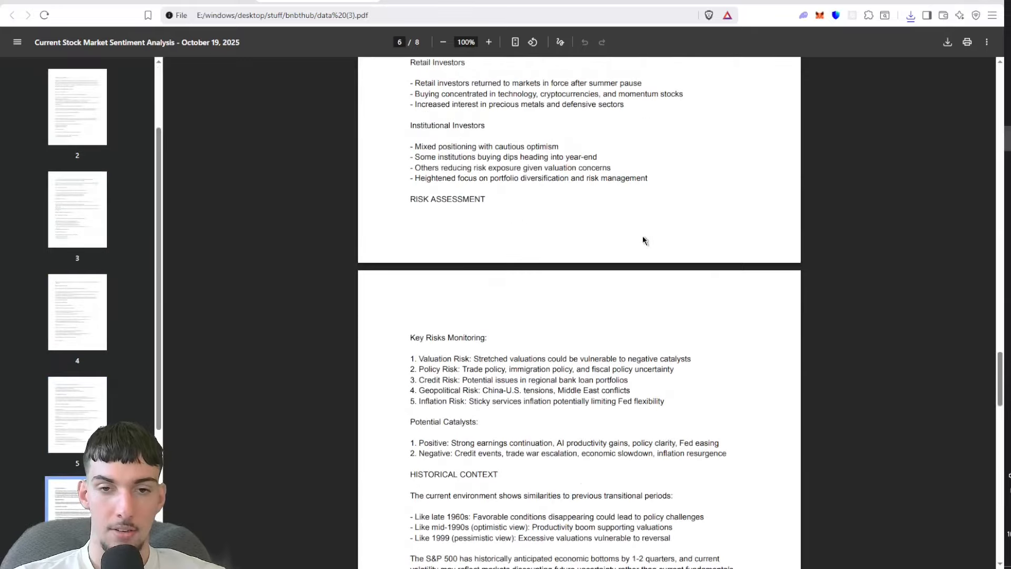
scroll(642, 240, down, 5)
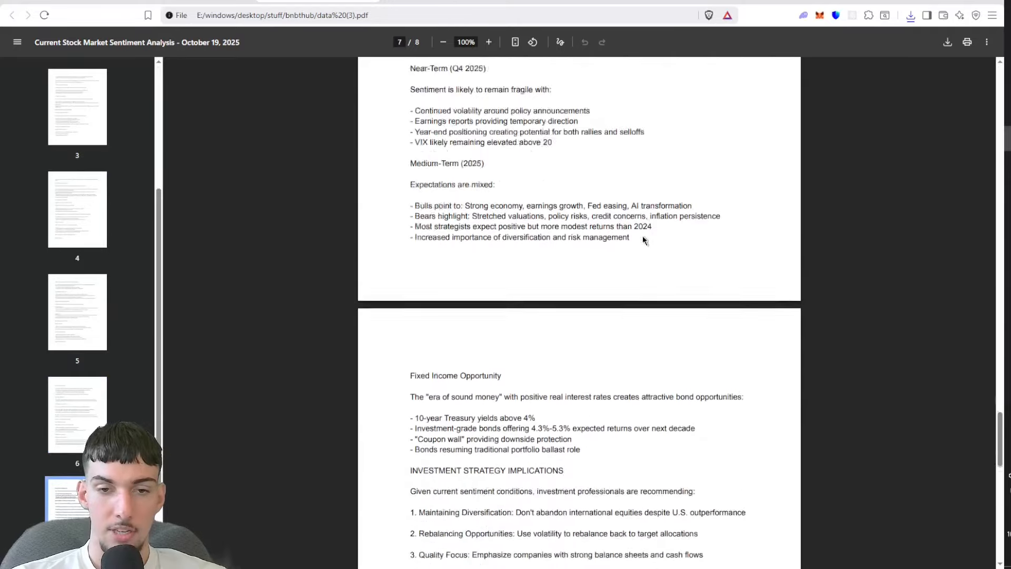
scroll(643, 236, down, 6)
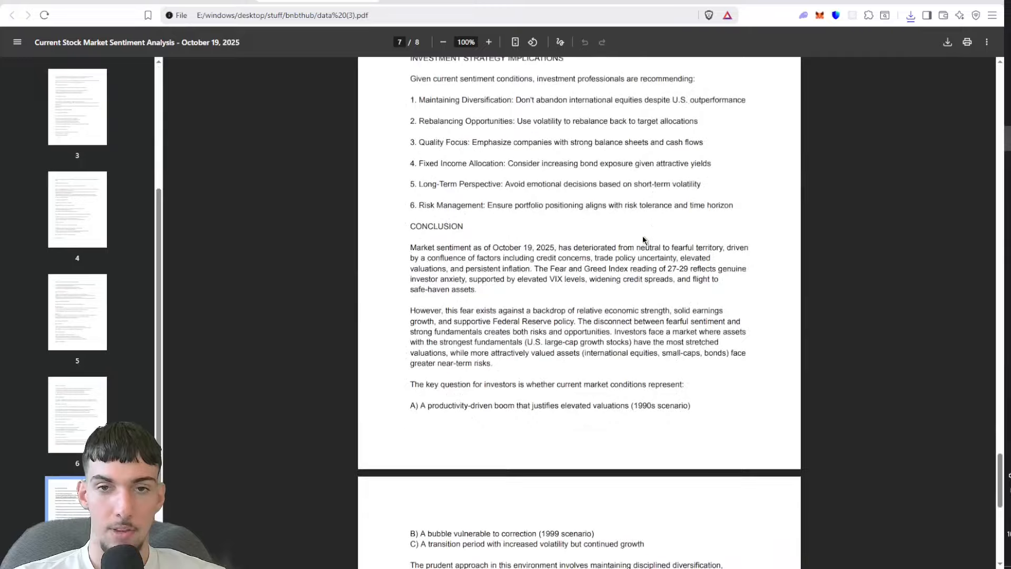
scroll(642, 236, down, 7)
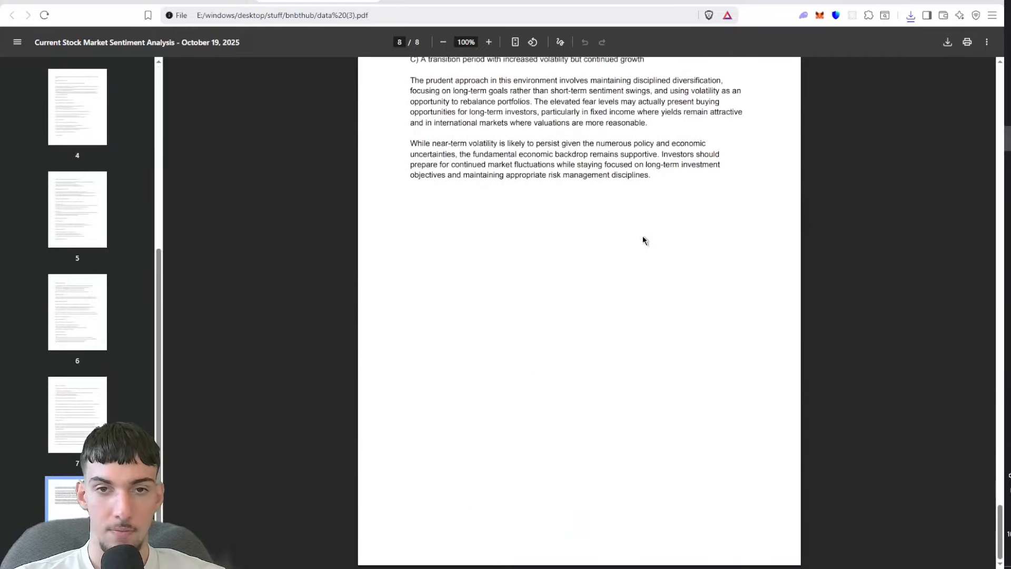
Step: Examine the report's conclusion, its closing investment advice, the outlook section and the document title
scroll(643, 235, up, 2)
scroll(643, 241, up, 4)
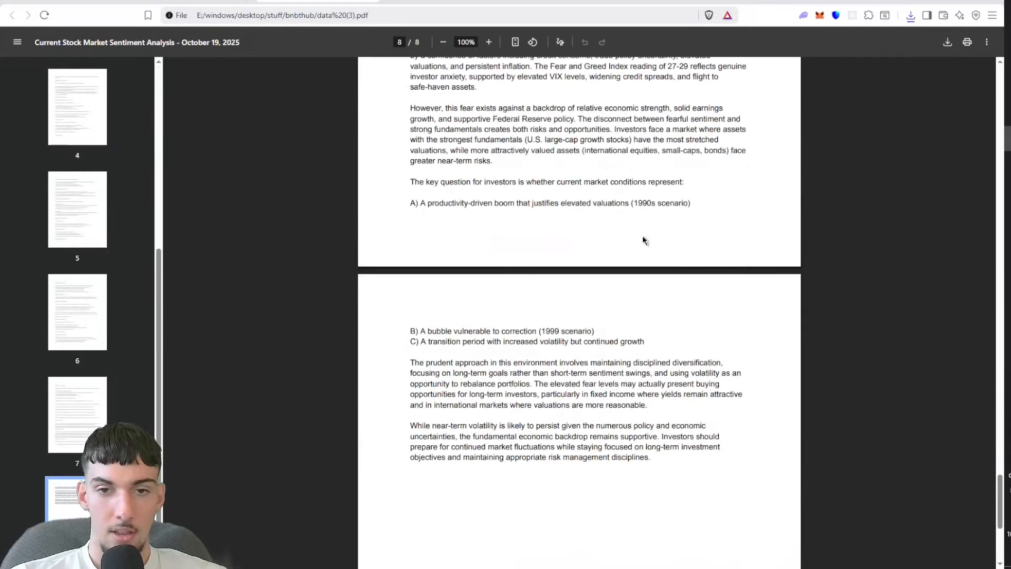
scroll(642, 235, up, 2)
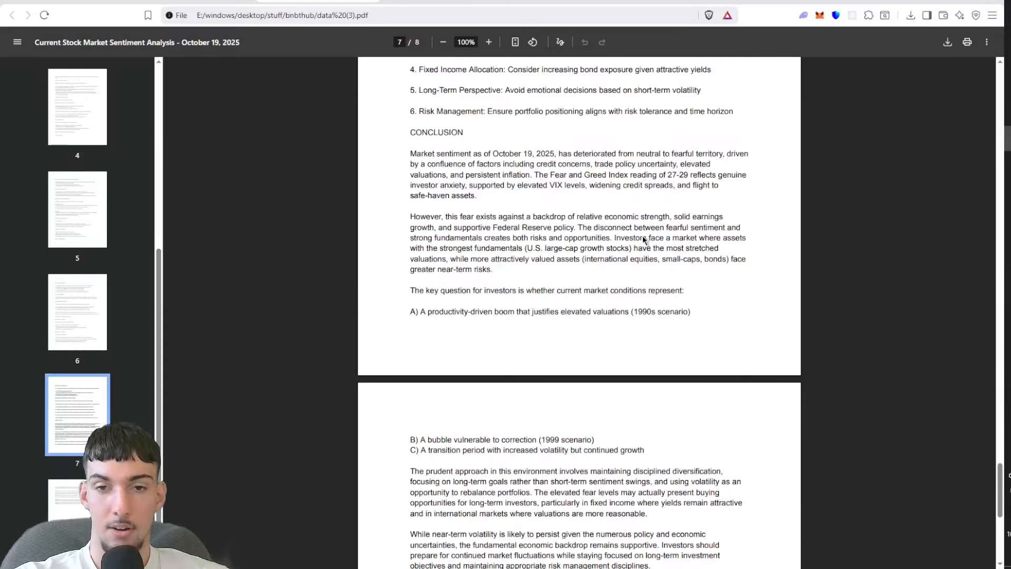
drag(416, 217, 559, 377)
click(559, 380)
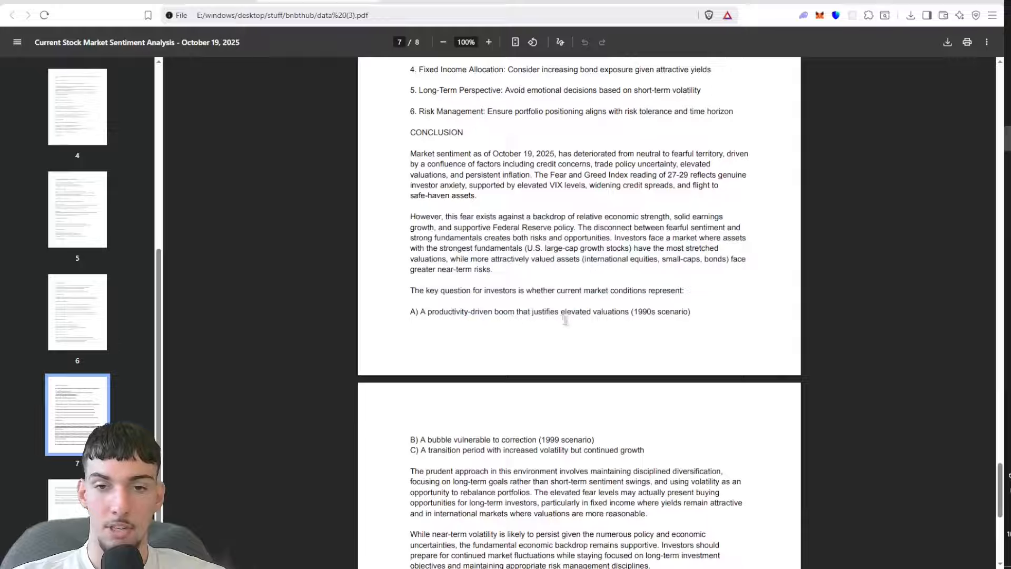
scroll(605, 319, down, 2)
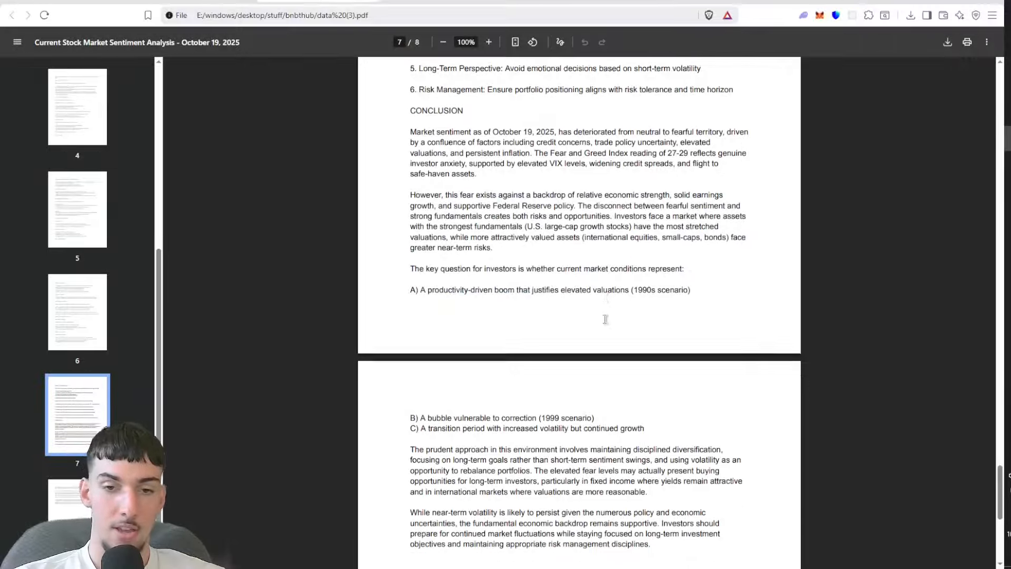
scroll(605, 319, down, 1)
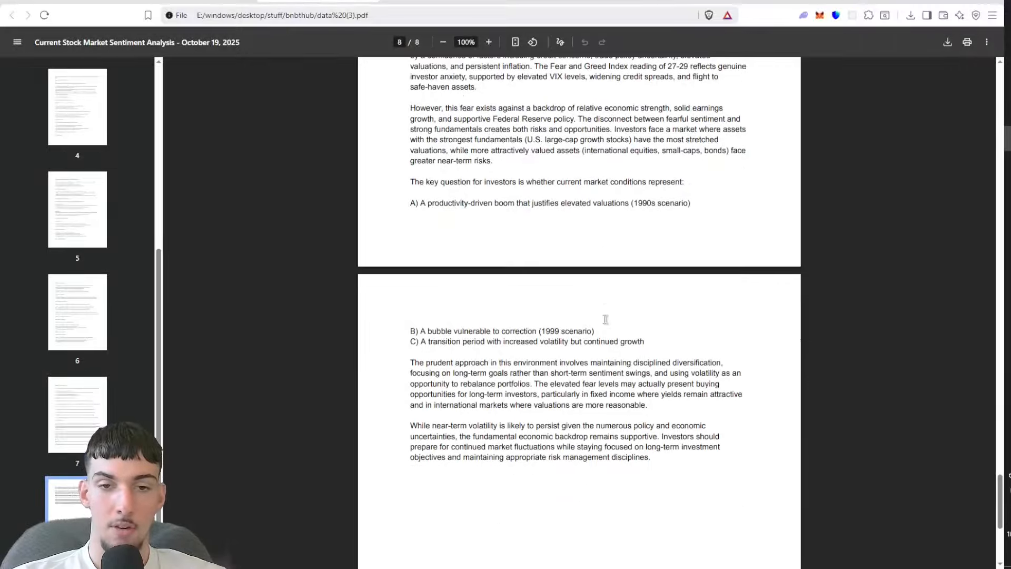
scroll(604, 319, down, 1)
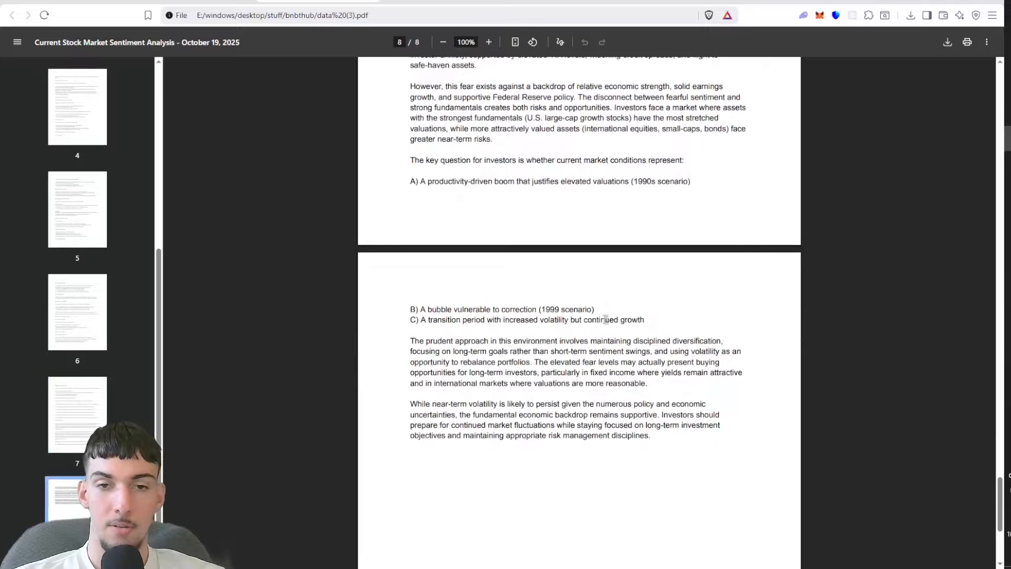
scroll(605, 319, down, 1)
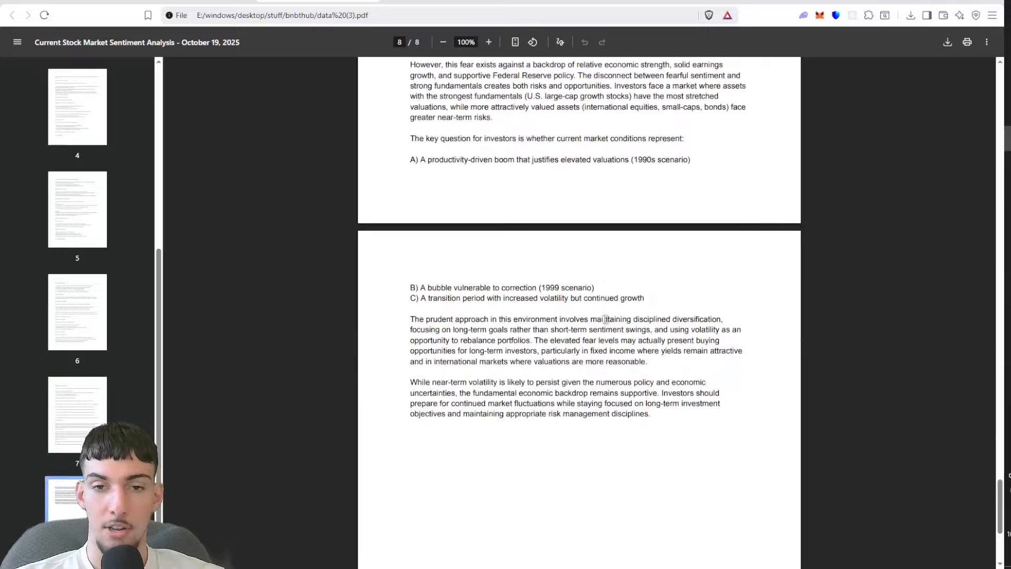
scroll(605, 319, down, 1)
scroll(604, 319, up, 15)
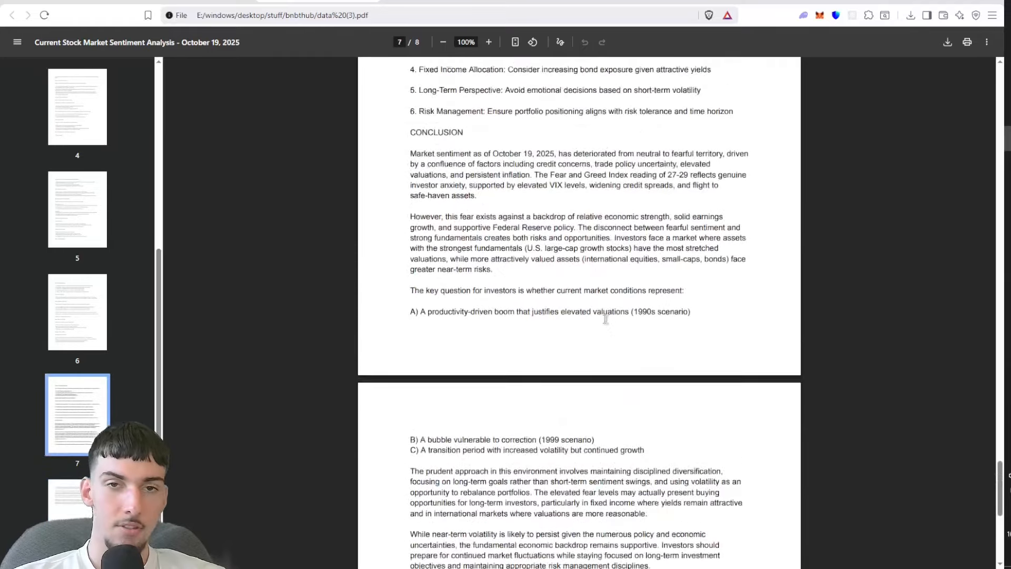
scroll(605, 319, up, 14)
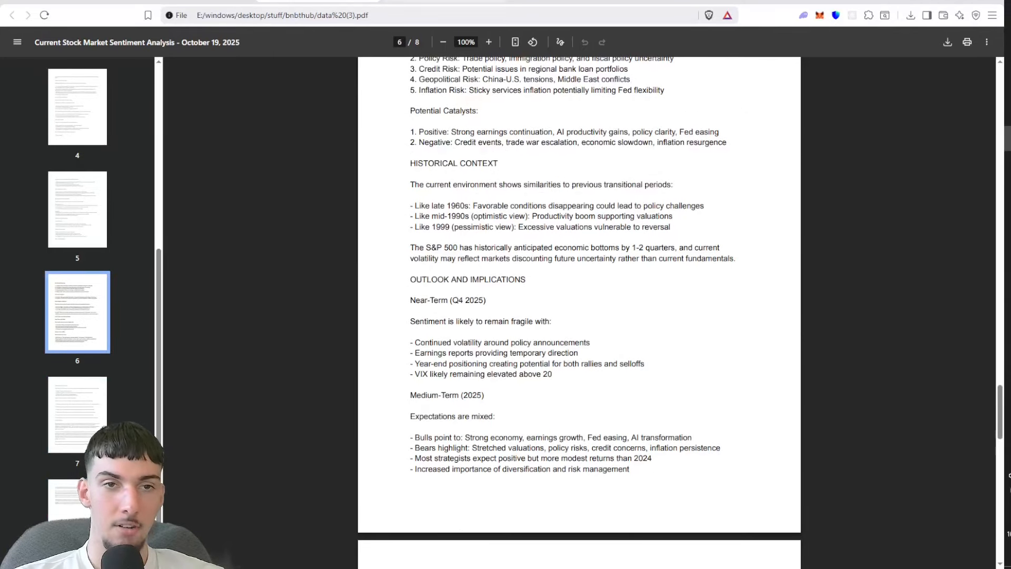
drag(101, 43, 231, 42)
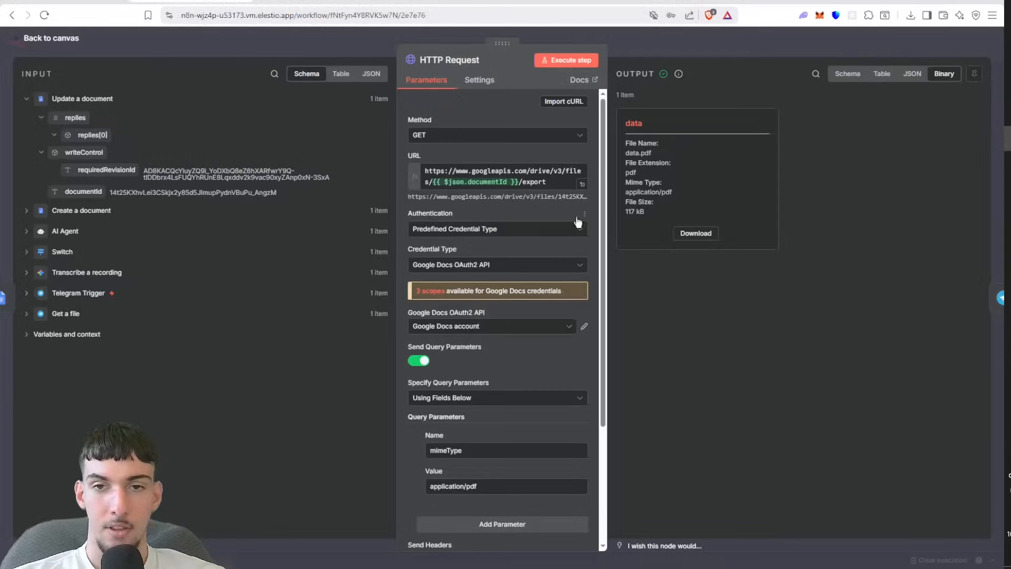
Step: Return to the AI Analyst workflow canvas and add a Telegram "On message" trigger node
click(734, 49)
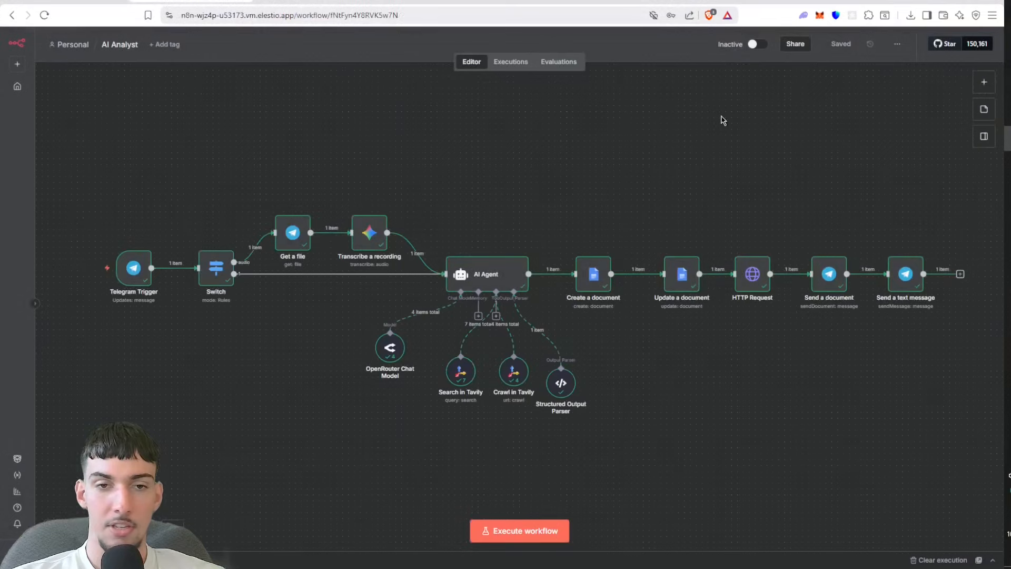
drag(721, 116, 807, 9)
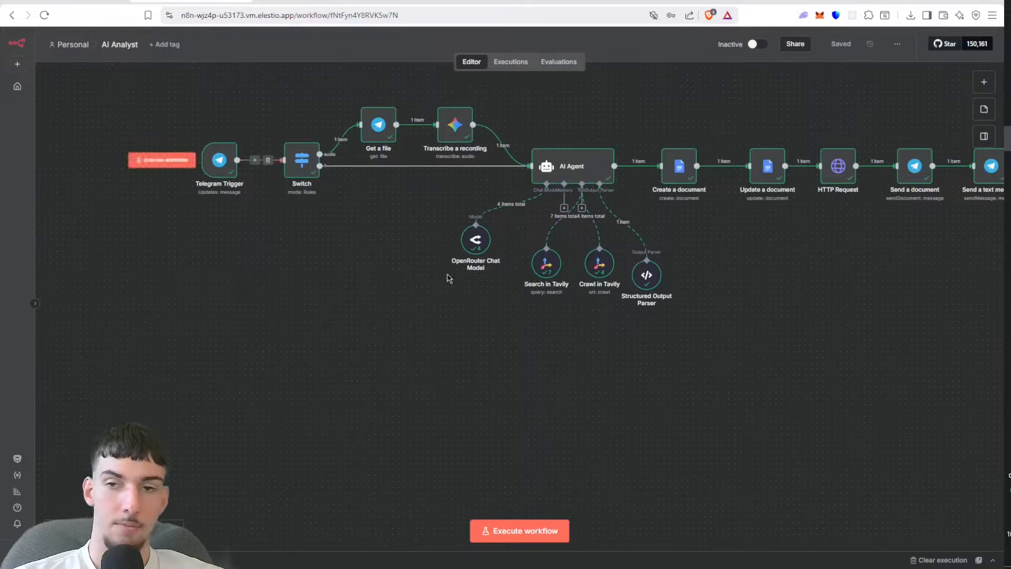
click(991, 86)
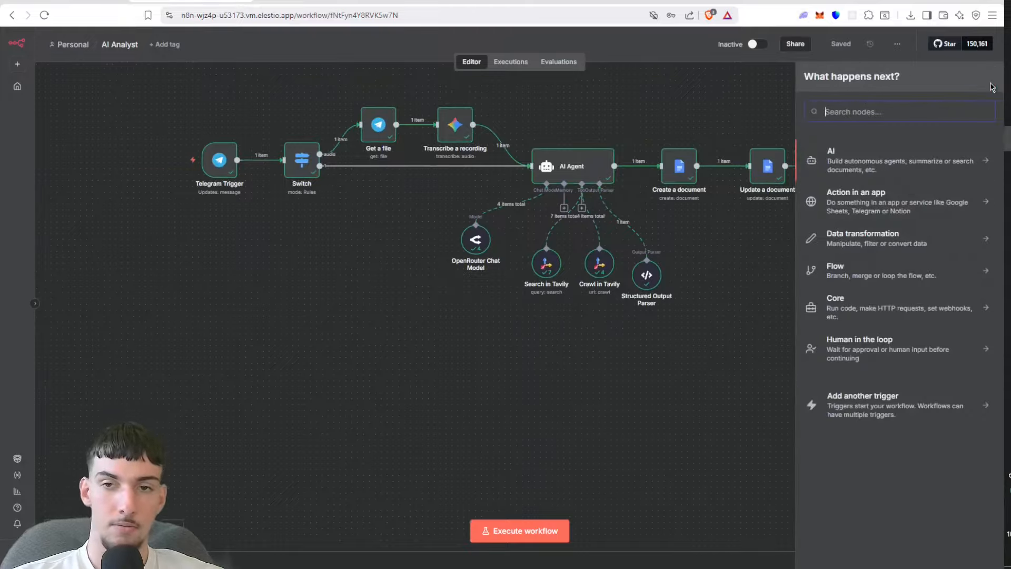
text(tele)
click(849, 156)
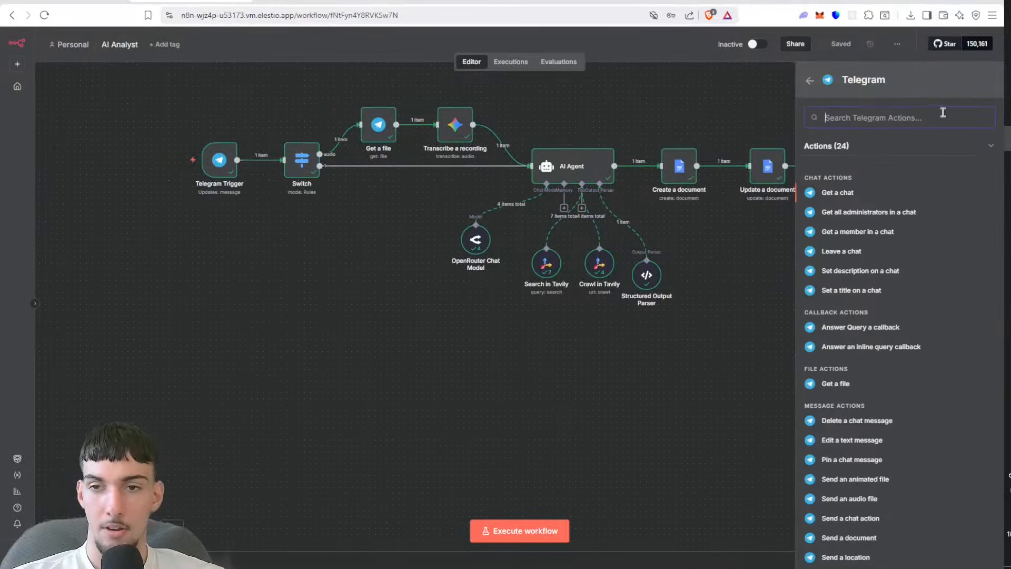
scroll(928, 185, down, 5)
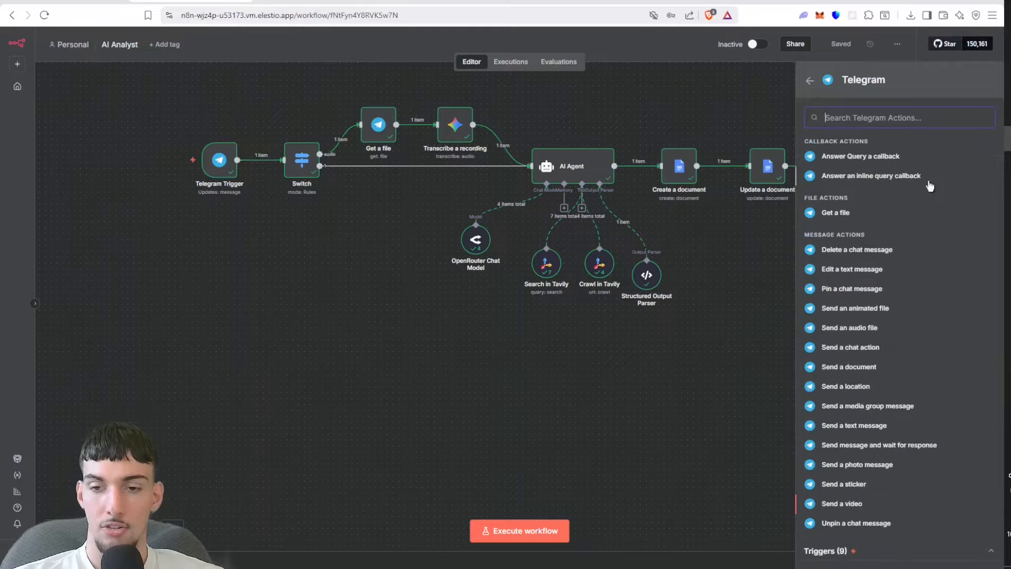
click(813, 551)
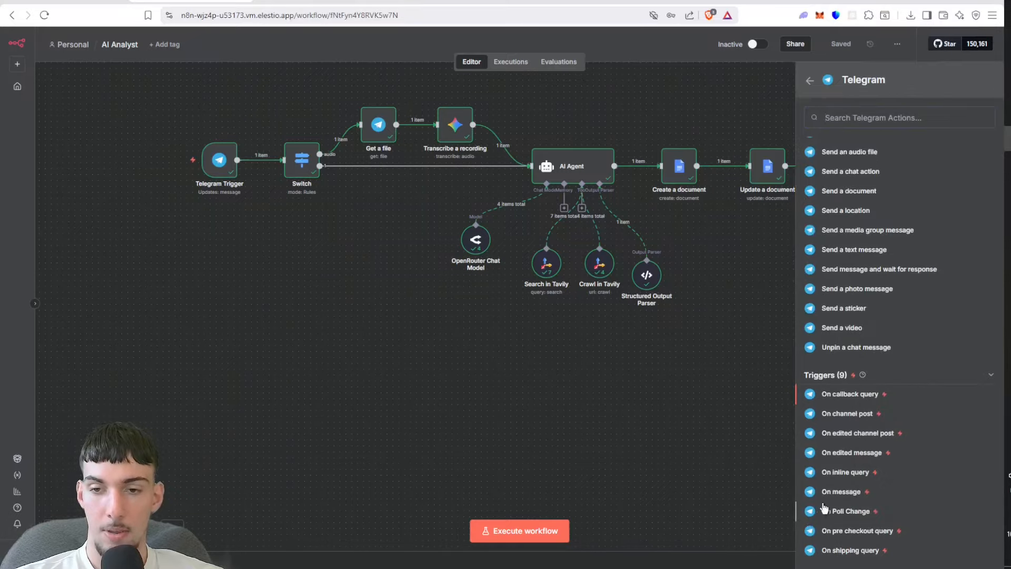
click(828, 494)
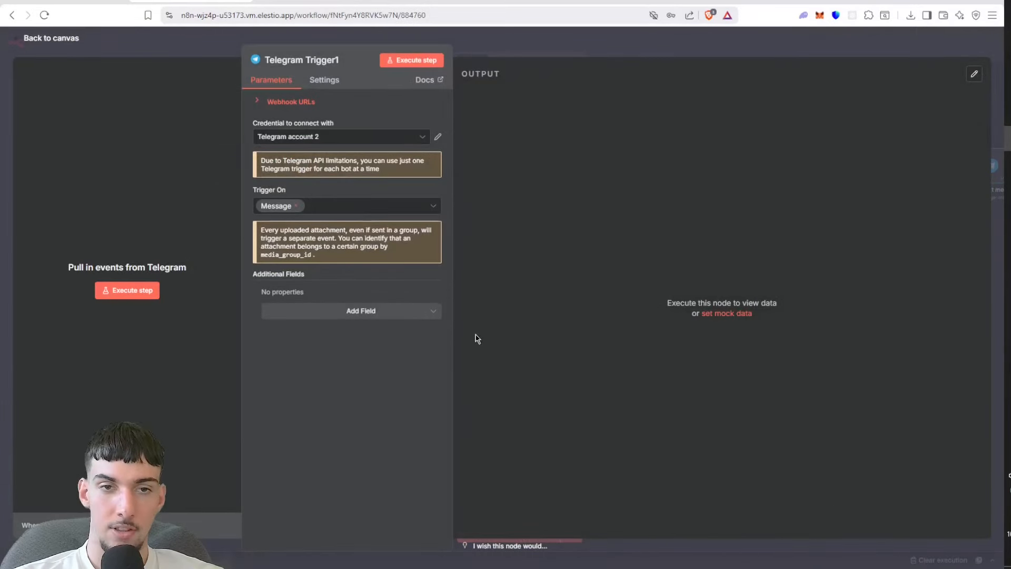
Step: Set the new Telegram trigger's credential to Telegram account and enable the Download Images/Files additional field
click(343, 137)
click(327, 161)
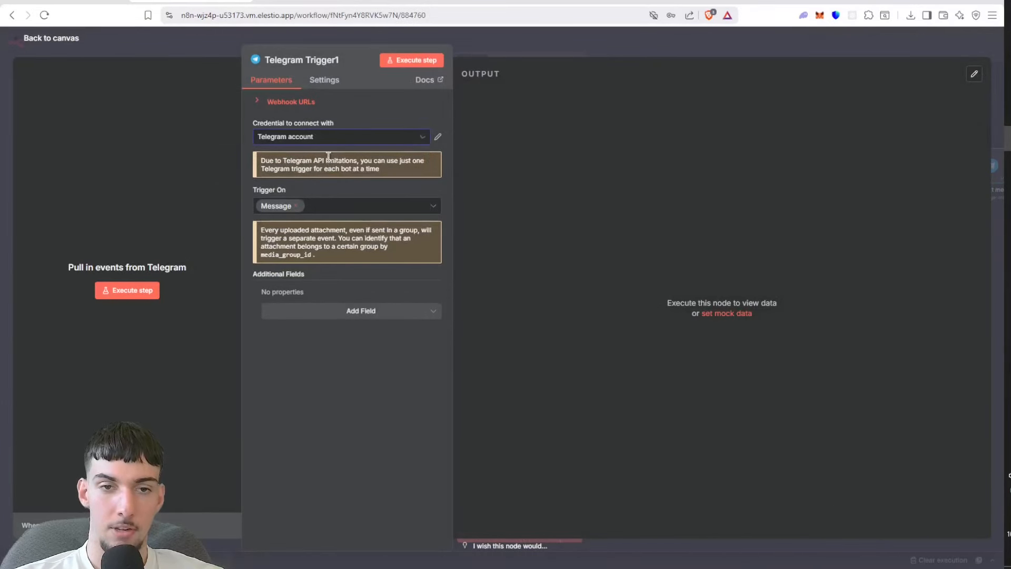
click(329, 310)
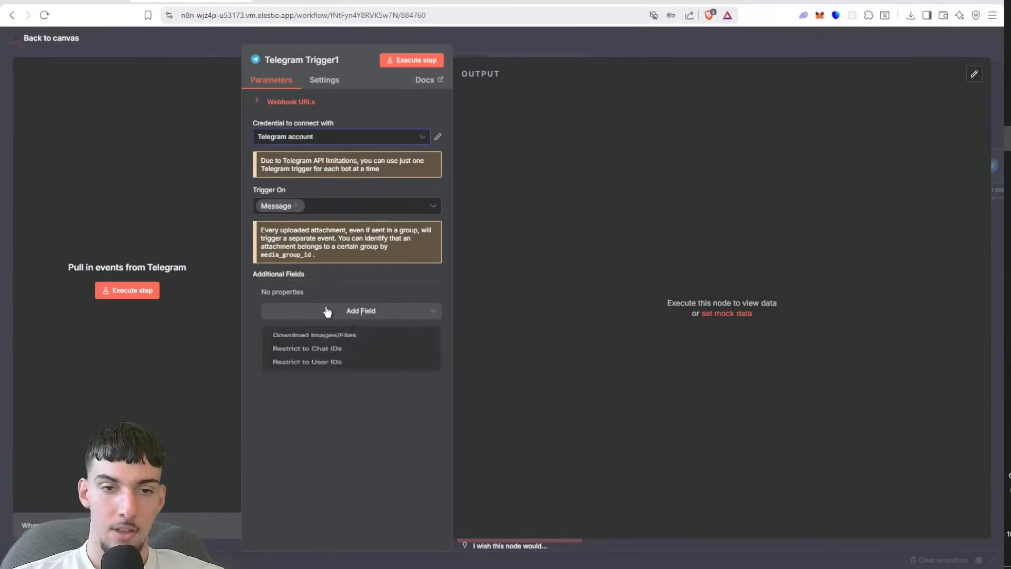
click(319, 341)
click(283, 308)
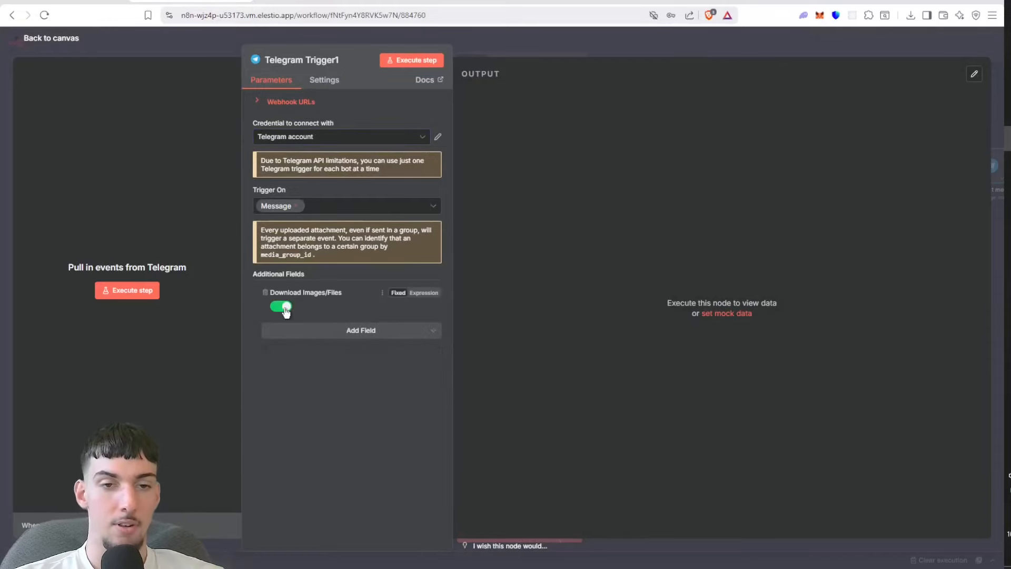
click(577, 49)
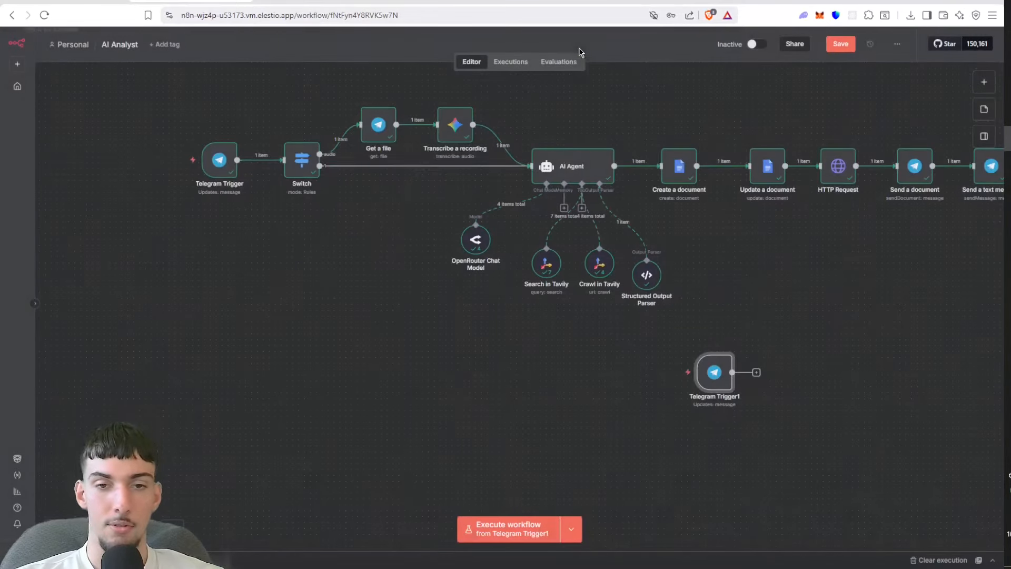
Step: Place the new Telegram trigger below the original one and save the workflow
drag(706, 380, 205, 316)
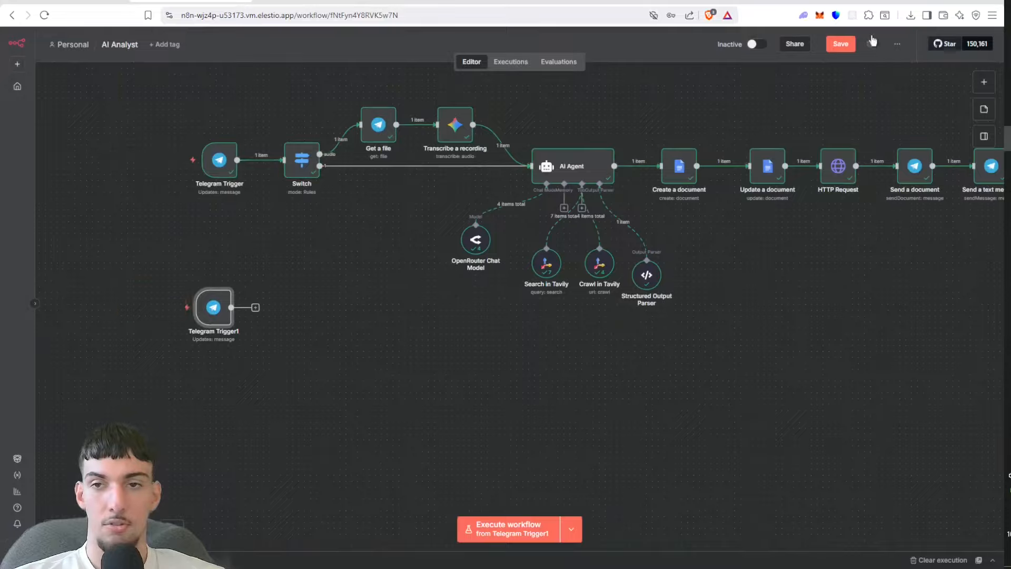
click(835, 46)
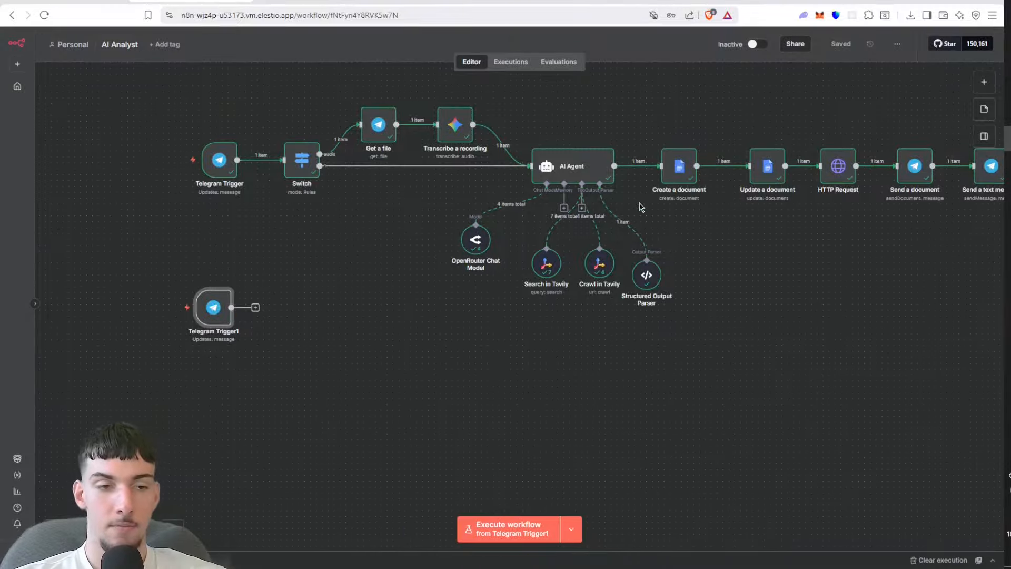
Step: Execute the workflow from the new Telegram trigger and pin the received voice message output as test data
click(475, 539)
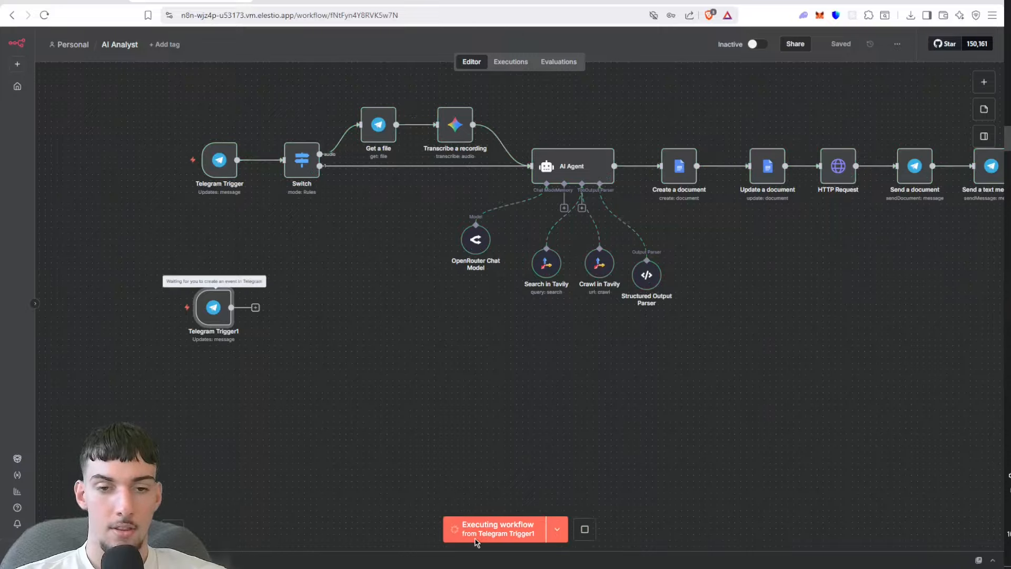
double_click(224, 321)
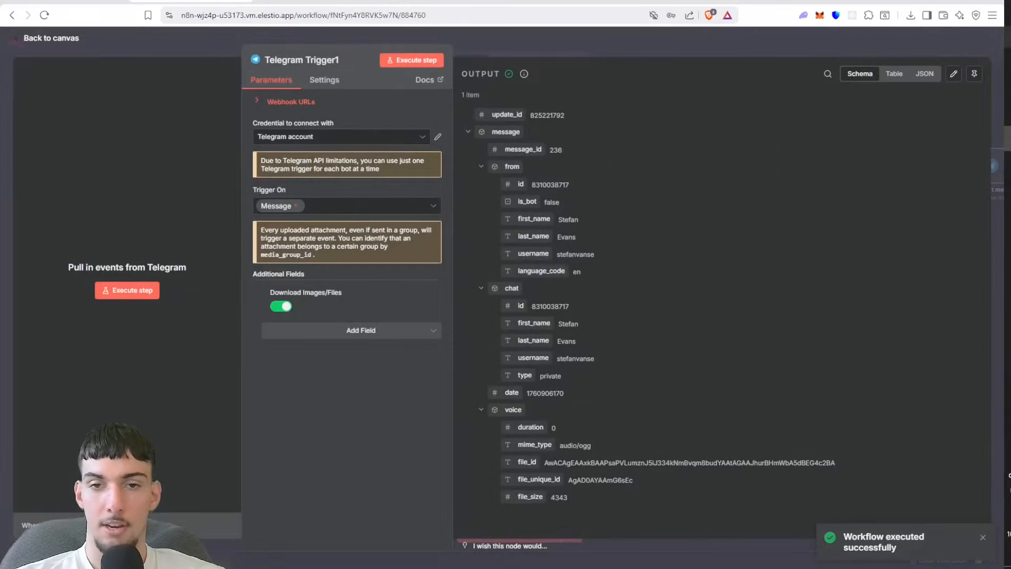
click(974, 73)
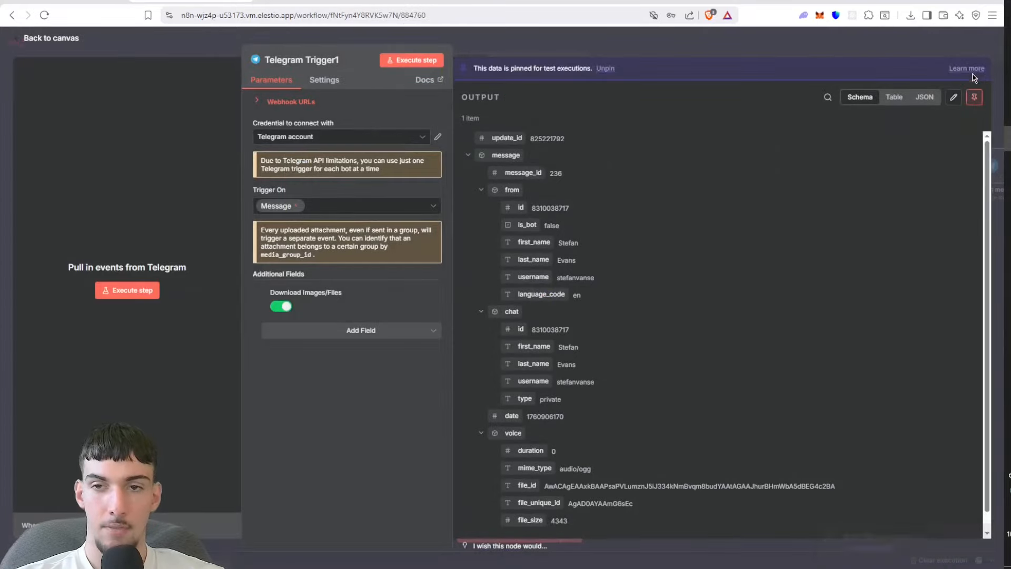
click(806, 55)
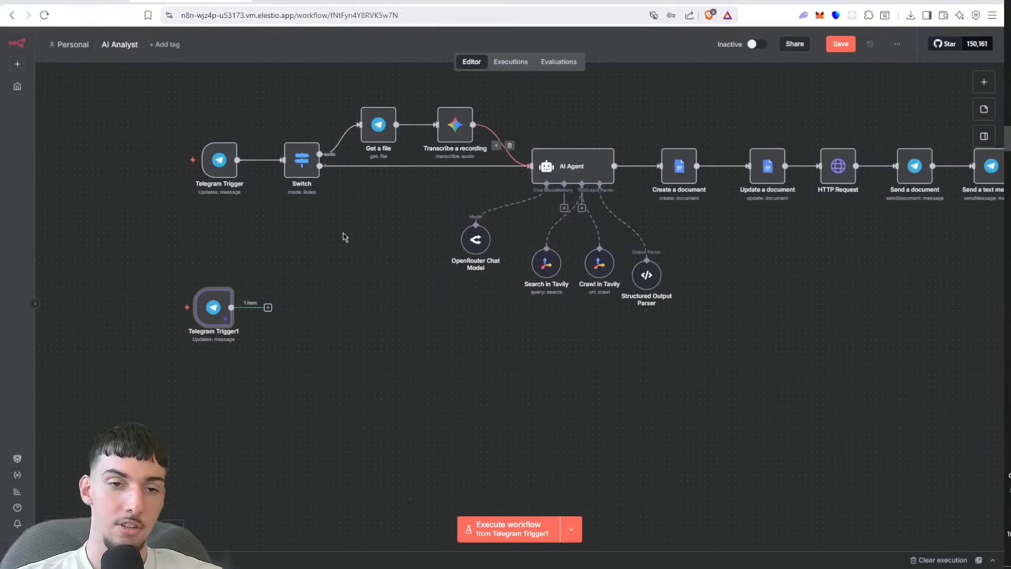
Step: Add a Switch node after the new trigger with a rule that message.voice.mime_type is equal to audio/ogg
click(268, 309)
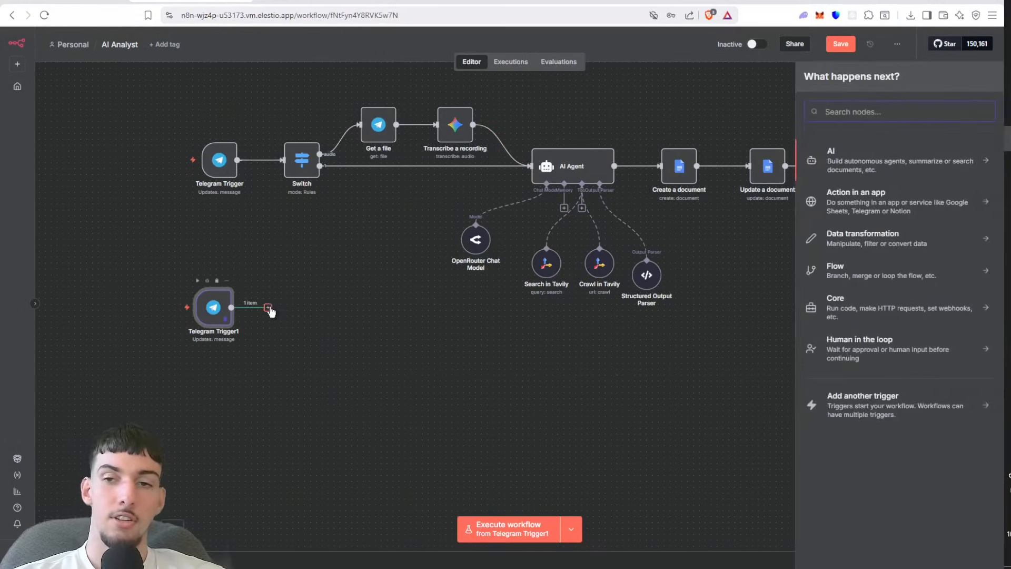
text(swi)
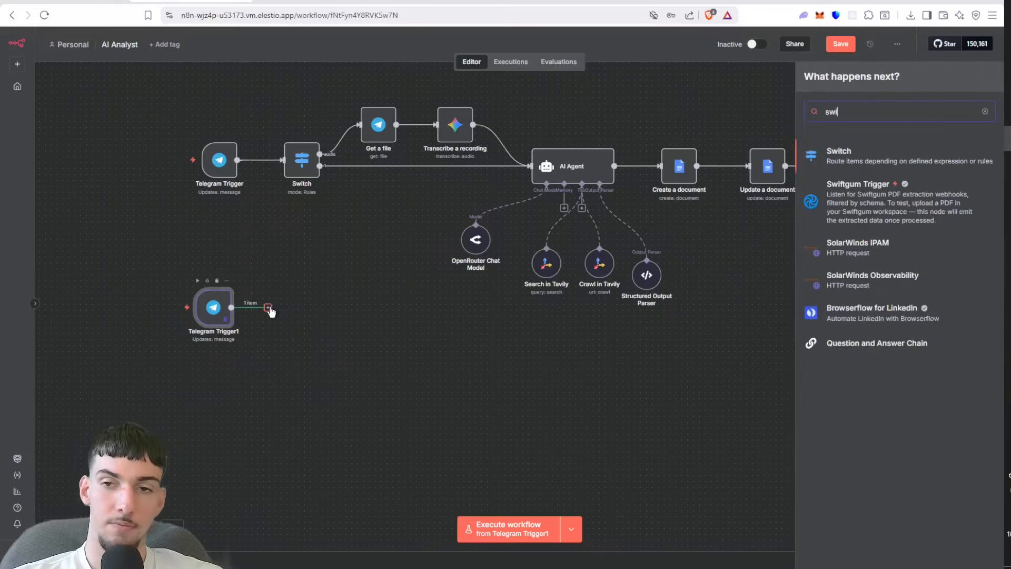
click(835, 167)
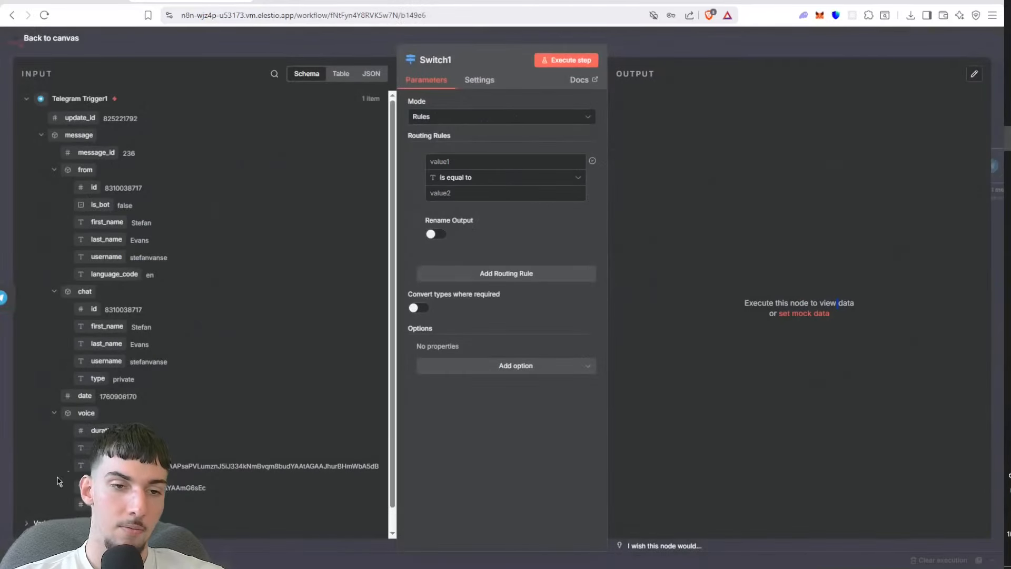
drag(97, 448, 480, 160)
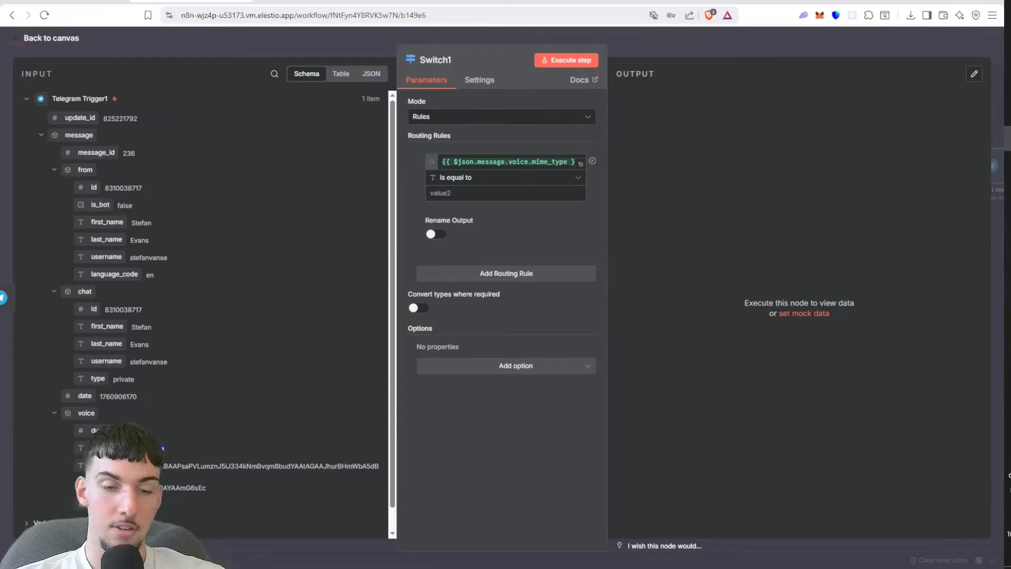
click(439, 193)
text(audio/ogg)
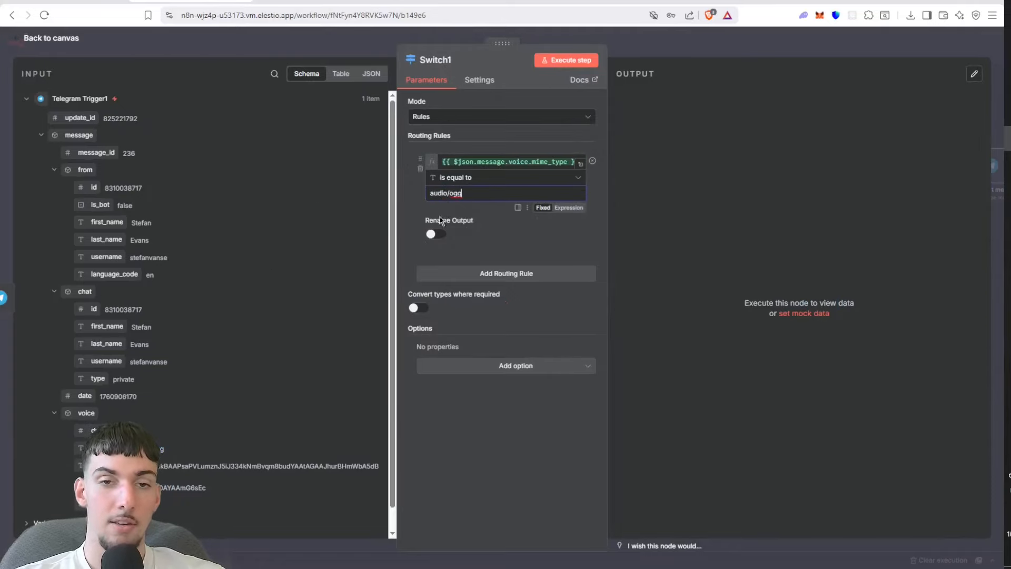
Step: Rename the audio/ogg rule's output to audio and add a second, empty routing rule to the Switch node
click(433, 234)
click(449, 267)
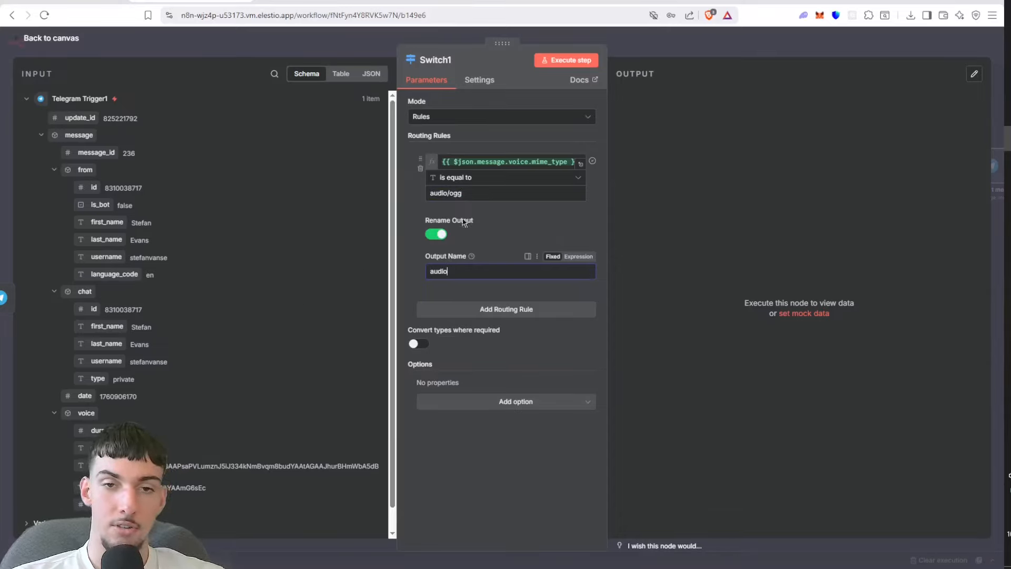
click(514, 310)
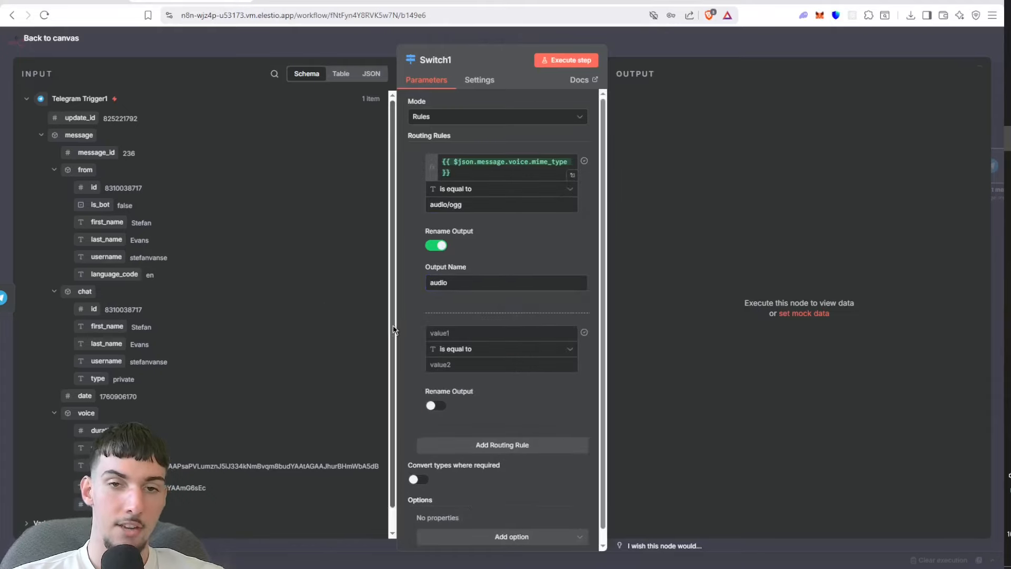
Step: Check the routing rules of the original Switch node for comparison and save the workflow
click(215, 52)
double_click(308, 176)
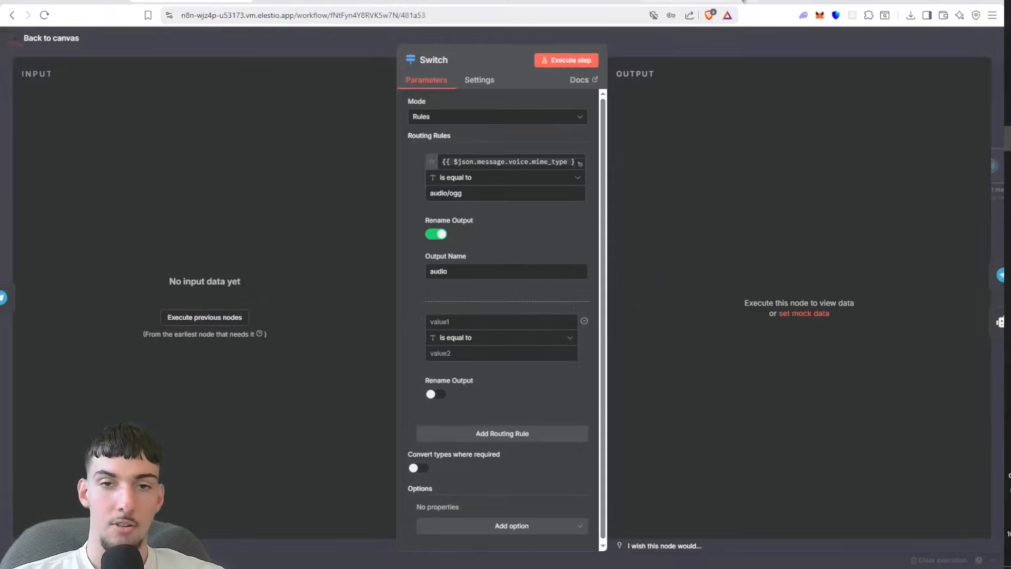
click(719, 30)
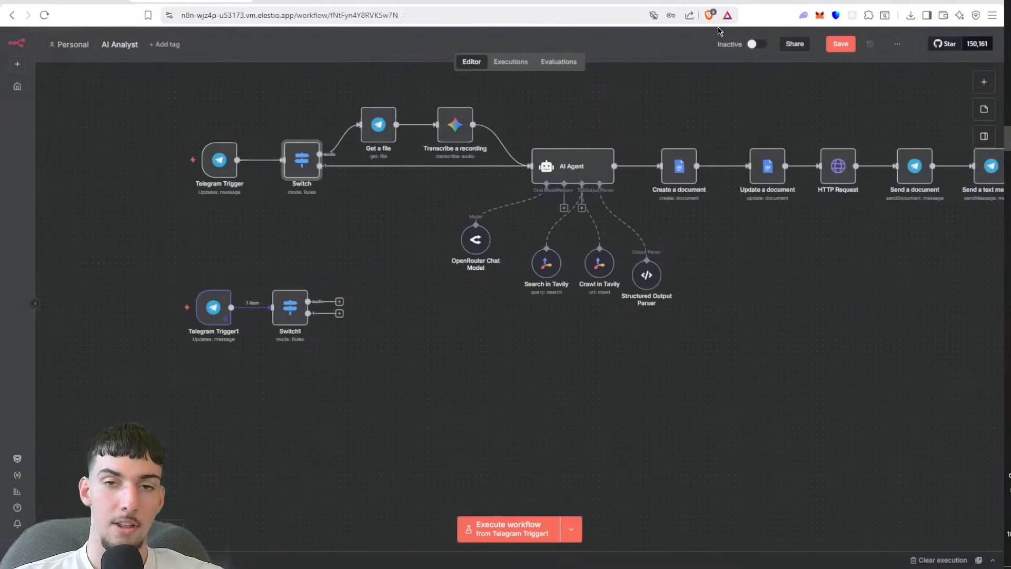
click(832, 43)
Step: Add a Telegram "Get a file" node to the canvas beside the new Switch node, leaving its settings unchanged
drag(339, 301, 388, 257)
click(390, 257)
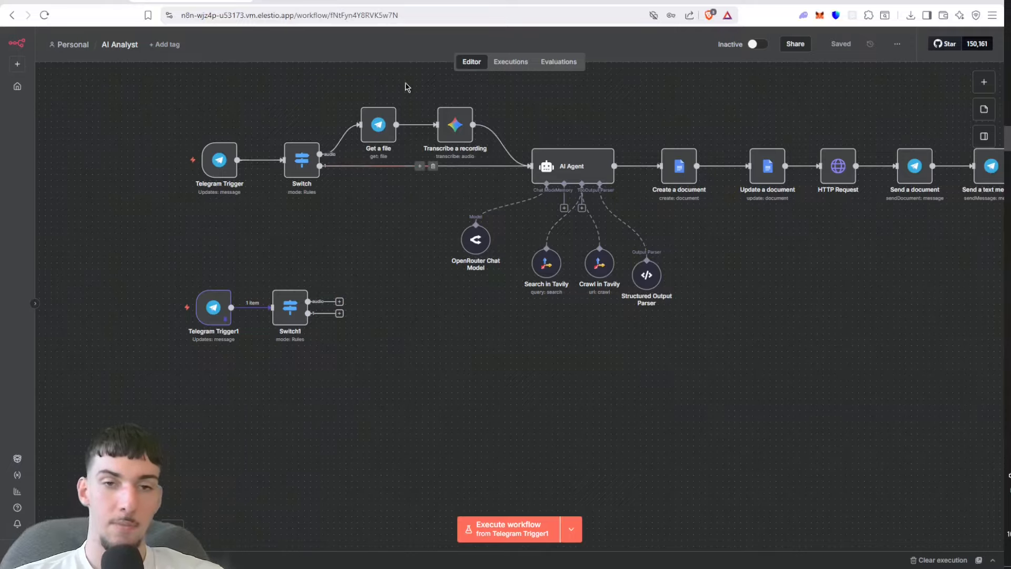
click(981, 81)
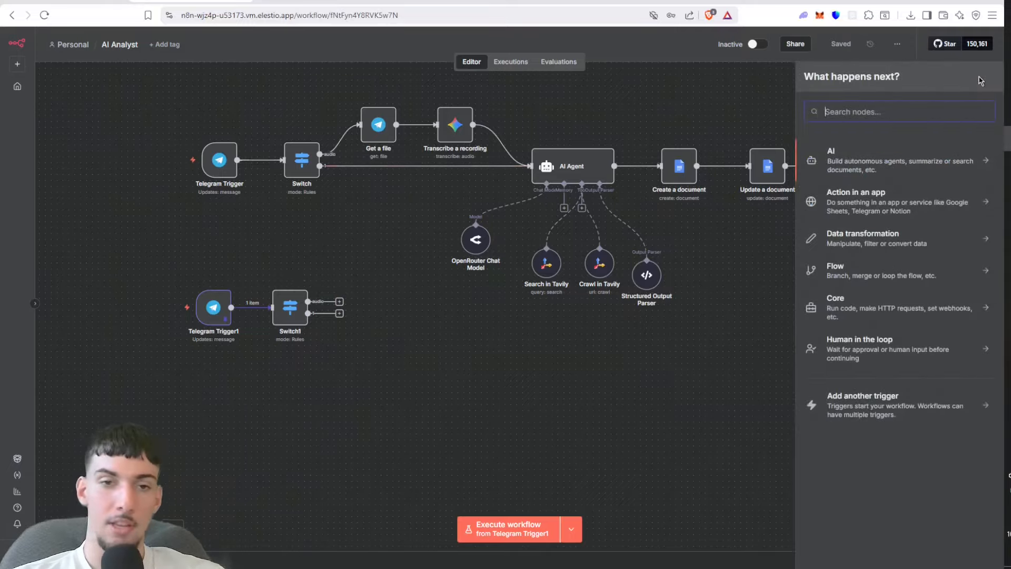
text(get)
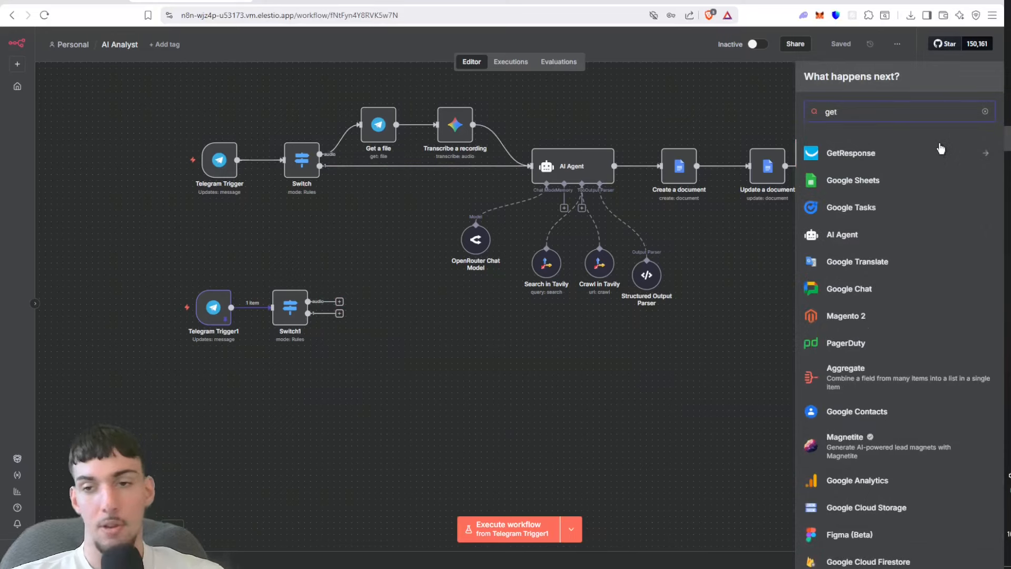
key(BackSpace)
key(BackSpace)
key(BackSpace)
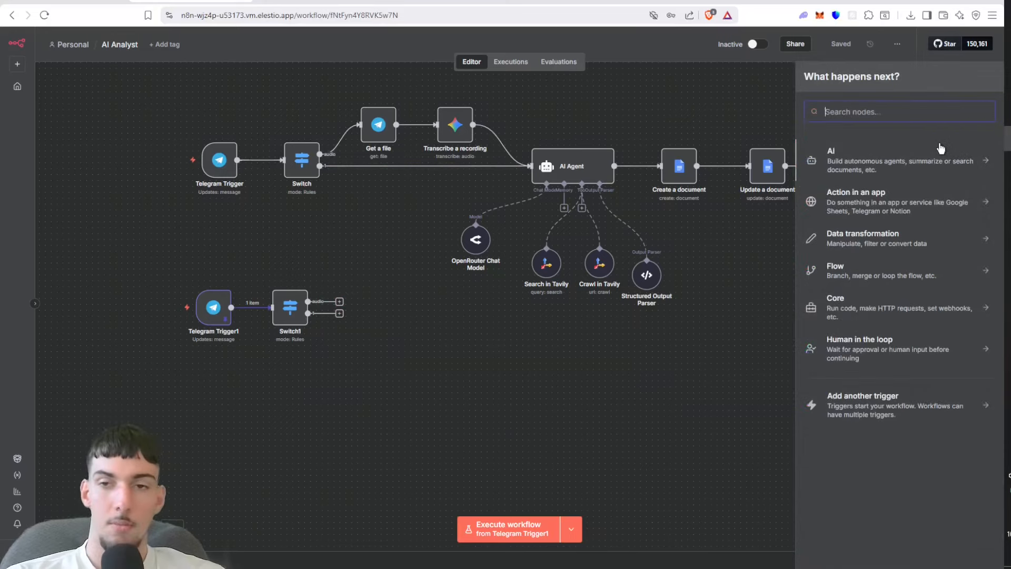
text(te)
click(941, 149)
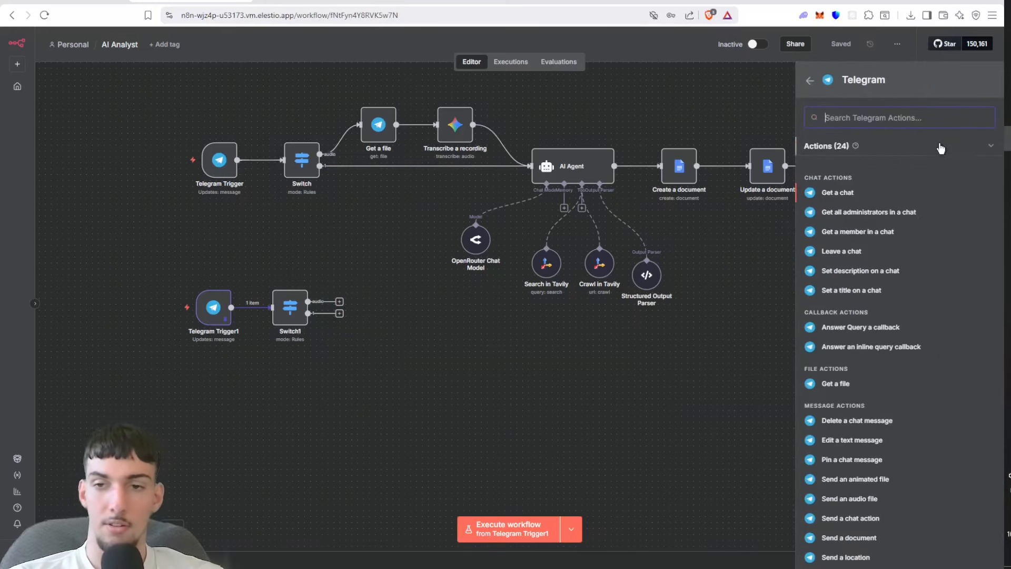
click(843, 388)
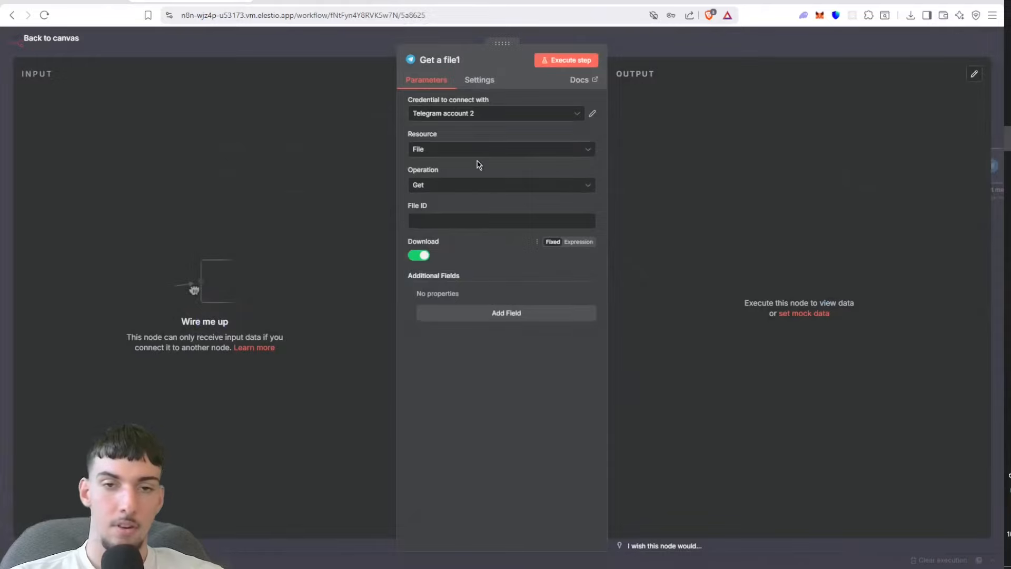
click(340, 59)
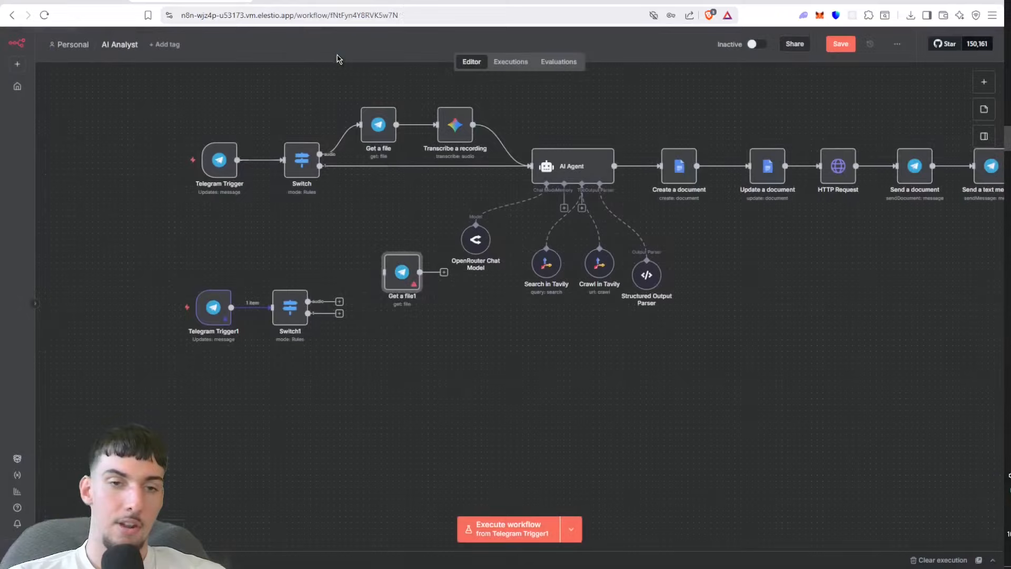
Step: Move the three new nodes to an empty area of the canvas and check the trigger's pinned output
drag(108, 225, 662, 361)
drag(621, 301, 584, 284)
click(665, 166)
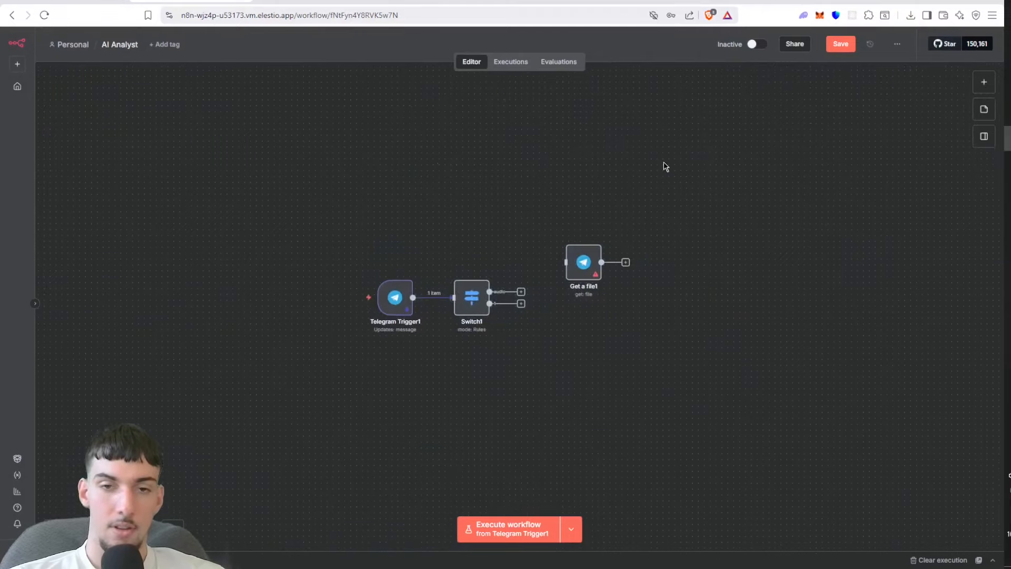
double_click(394, 299)
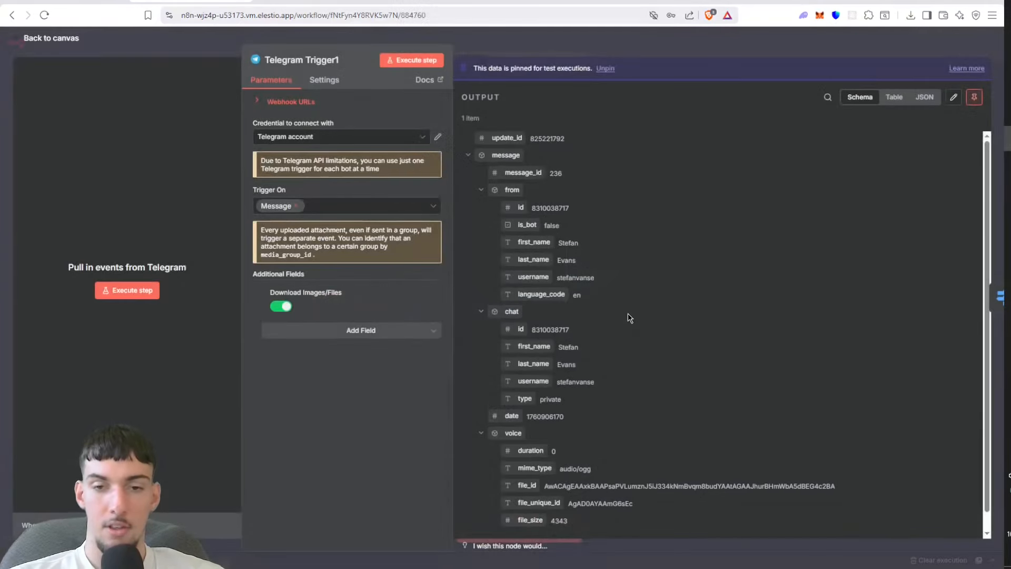
click(637, 46)
Step: Try to load input data into the Get a file node through a connection from the Switch's audio output, and delete that connection
drag(520, 291, 566, 262)
double_click(584, 262)
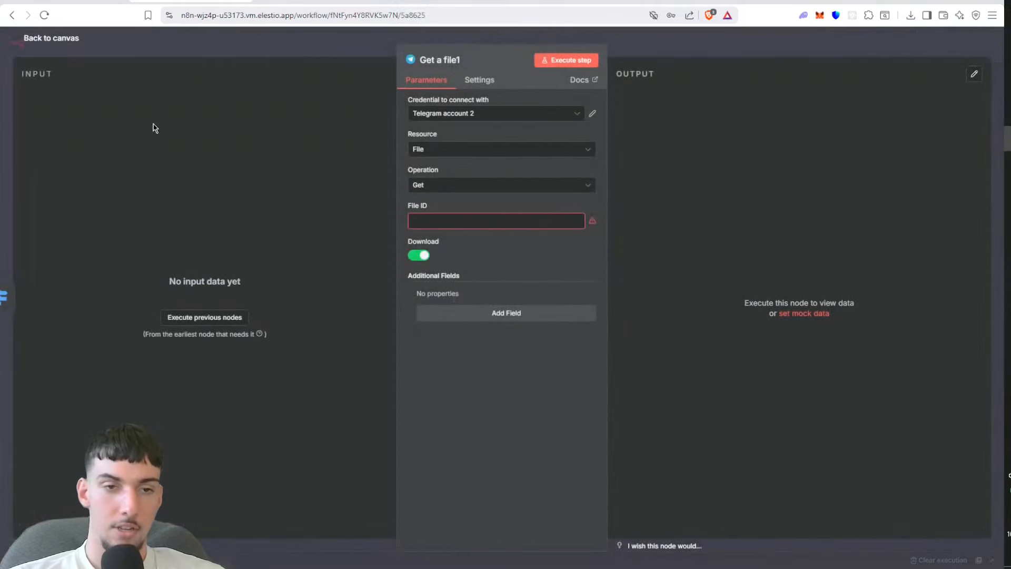
click(206, 318)
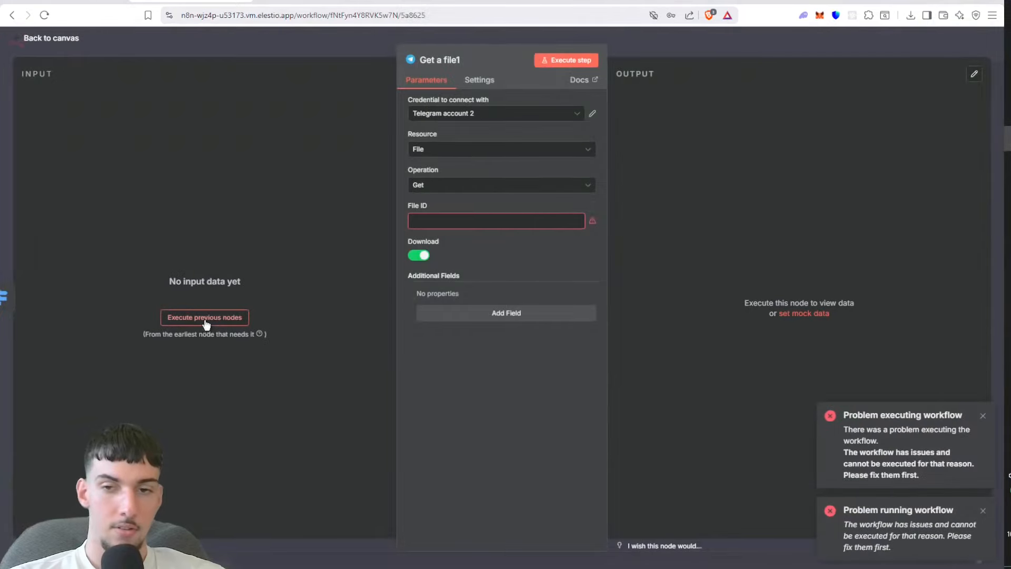
click(318, 48)
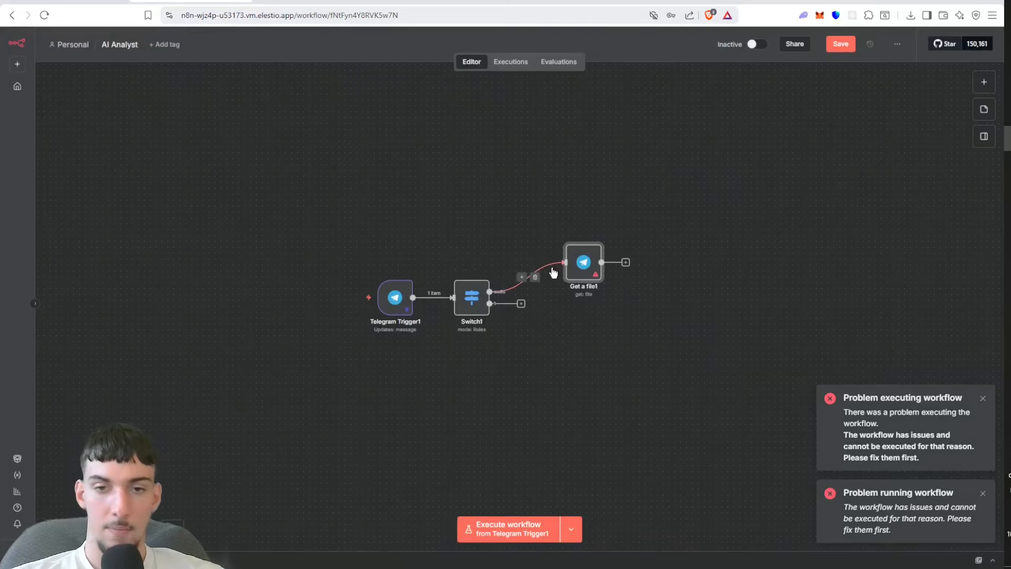
click(534, 277)
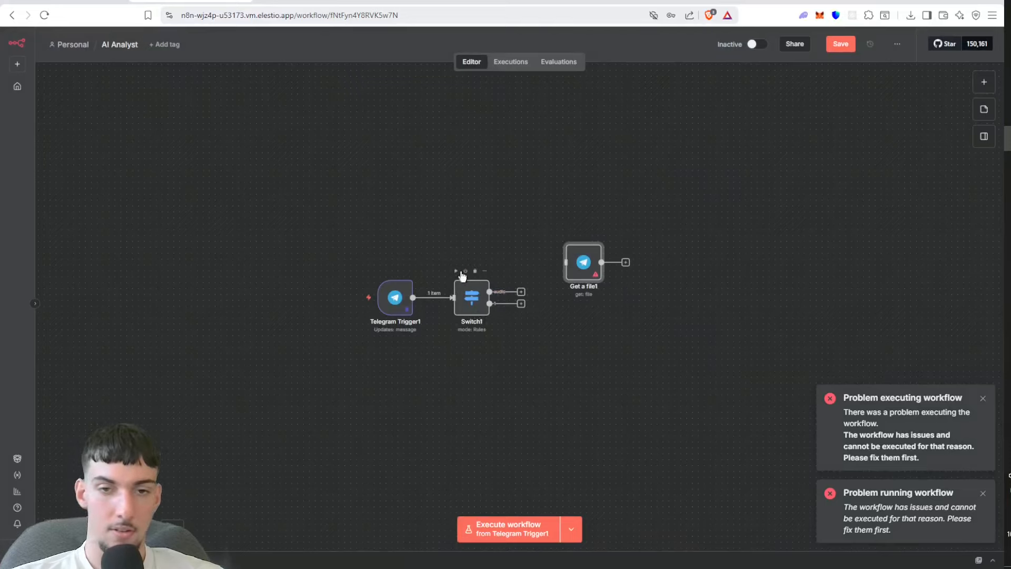
Step: Run the new Switch node on its own and connect its audio output to the Get a file node, opening that node's settings
click(456, 271)
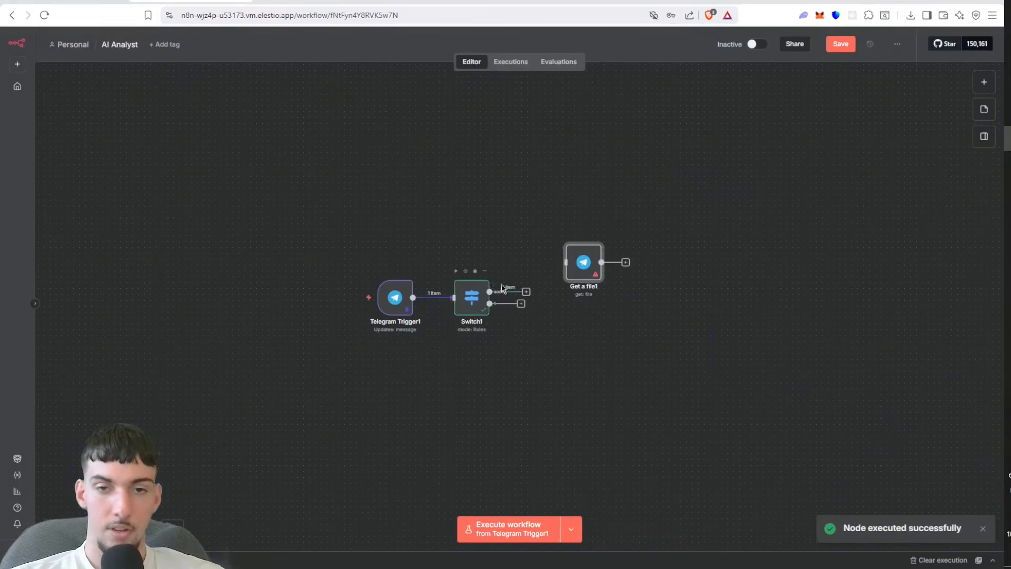
drag(524, 293, 575, 255)
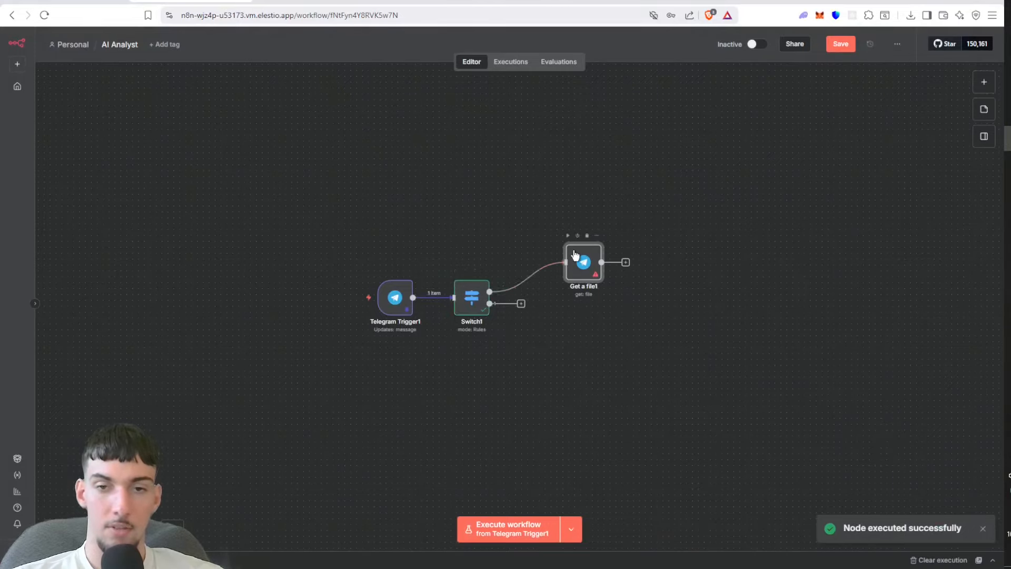
double_click(575, 255)
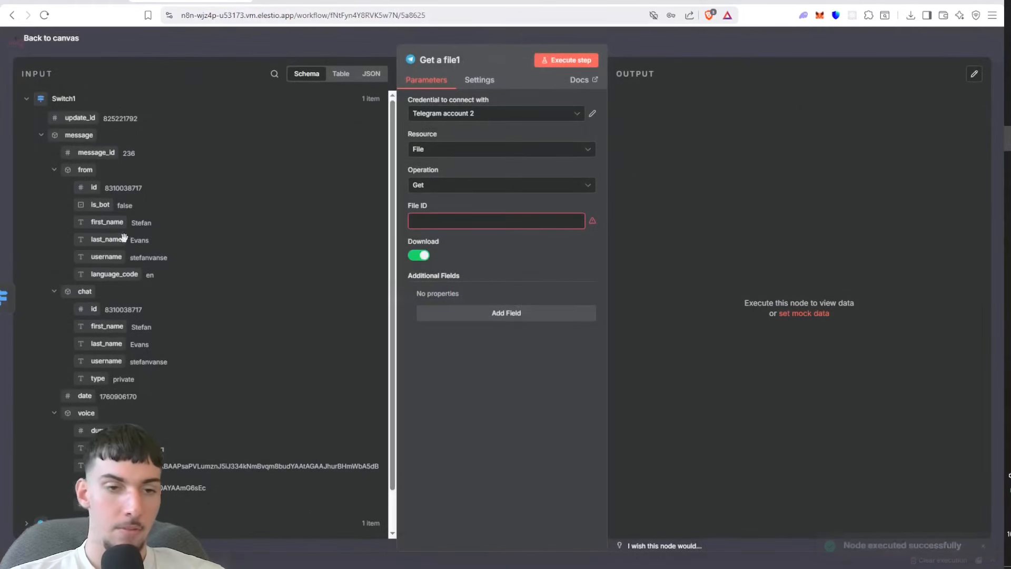
Step: Set the Get a file node's File ID to the incoming voice message's file_id and run it with the "Telegram account" credential
drag(100, 466, 435, 220)
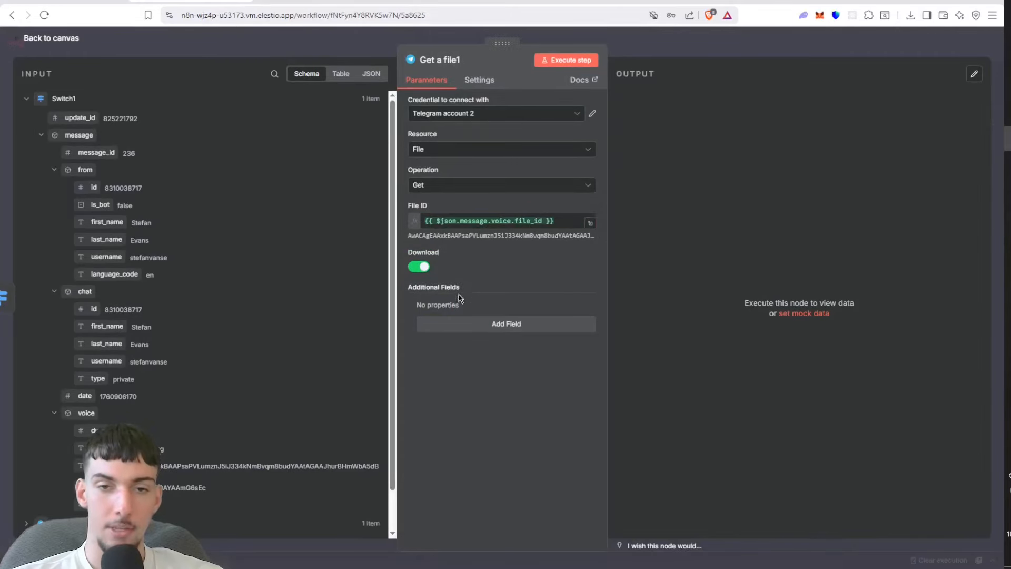
click(577, 59)
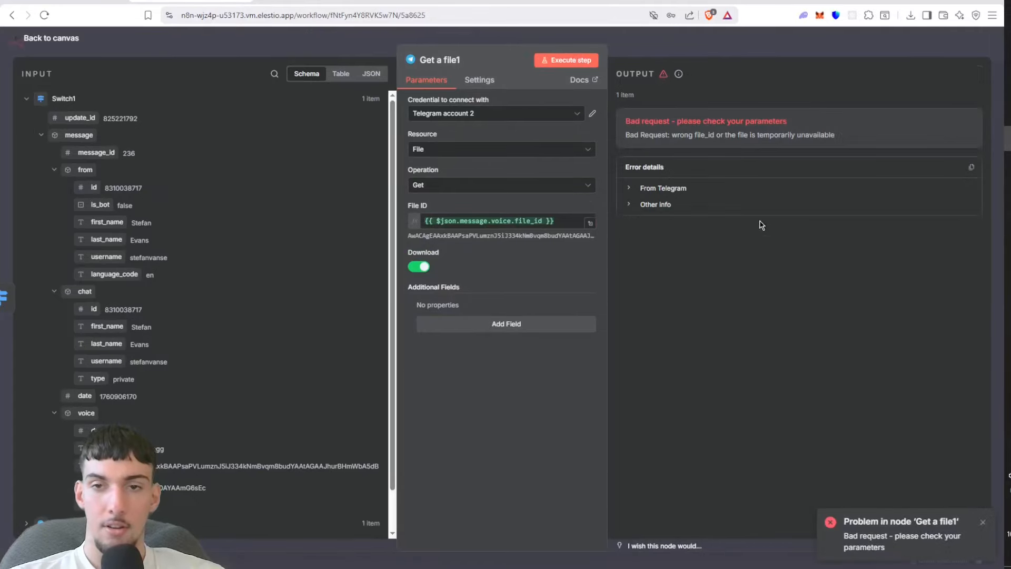
click(526, 118)
click(523, 139)
click(565, 62)
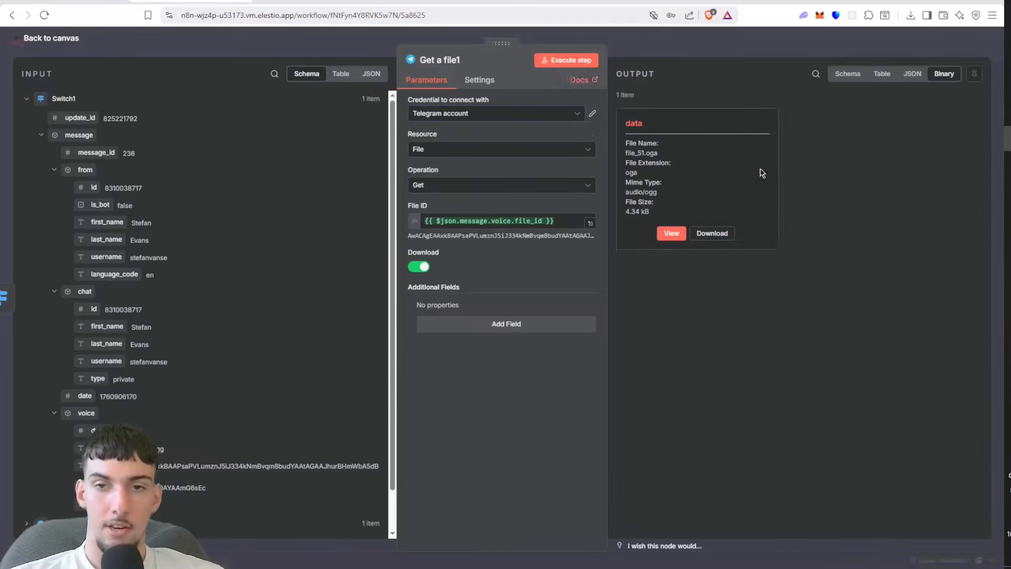
Step: Play back the audio file in the Get a file node's output and return to the canvas
click(671, 233)
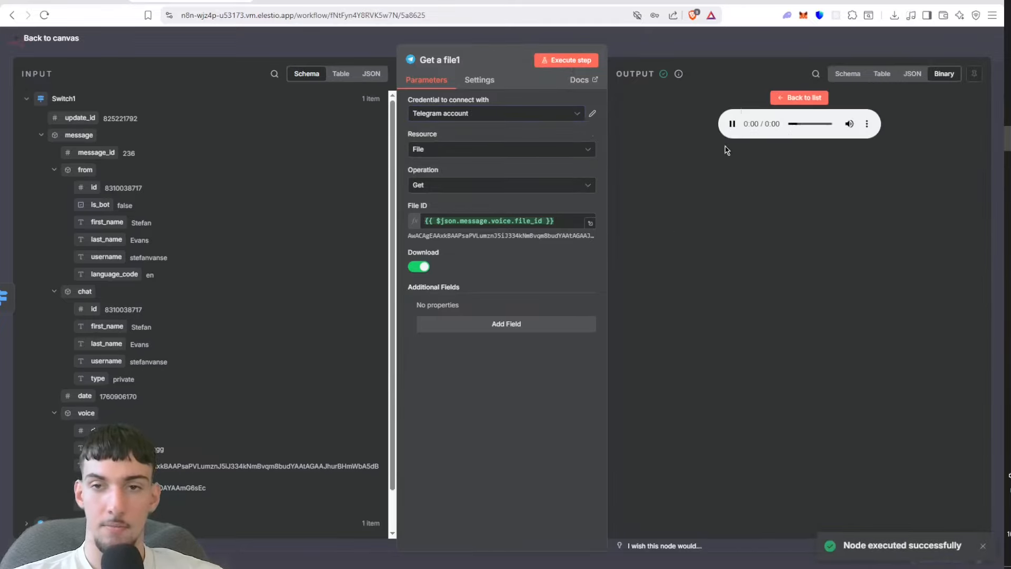
click(784, 98)
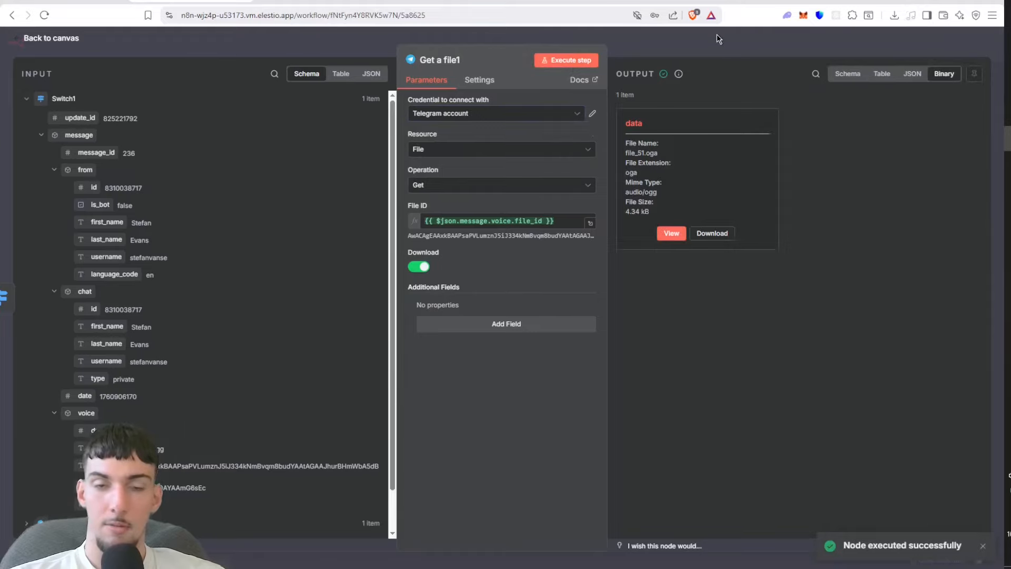
click(716, 34)
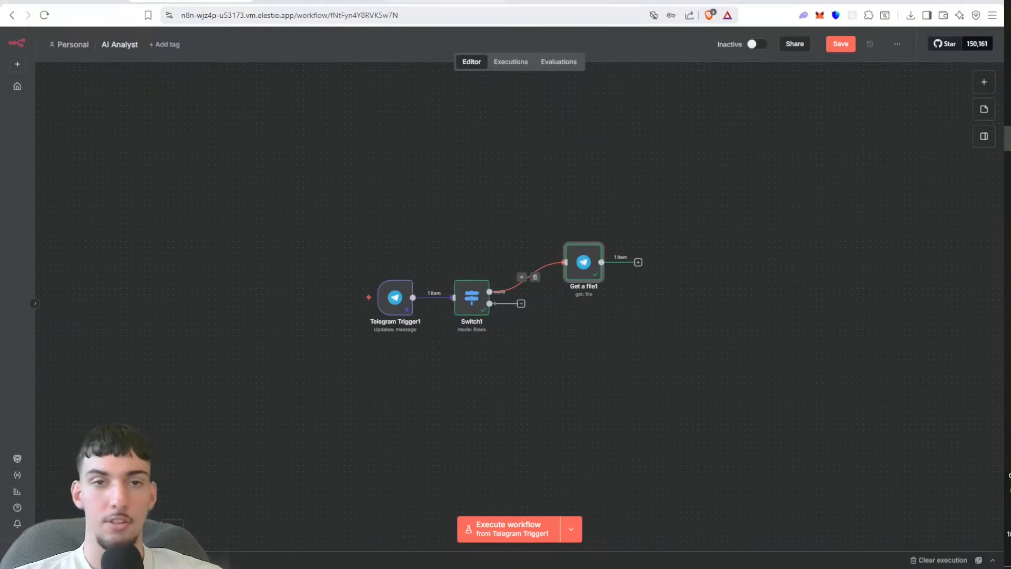
Step: Switch to the browser tab with the PDF and open Google AI Studio's API keys page in it
click(417, 2)
click(411, 14)
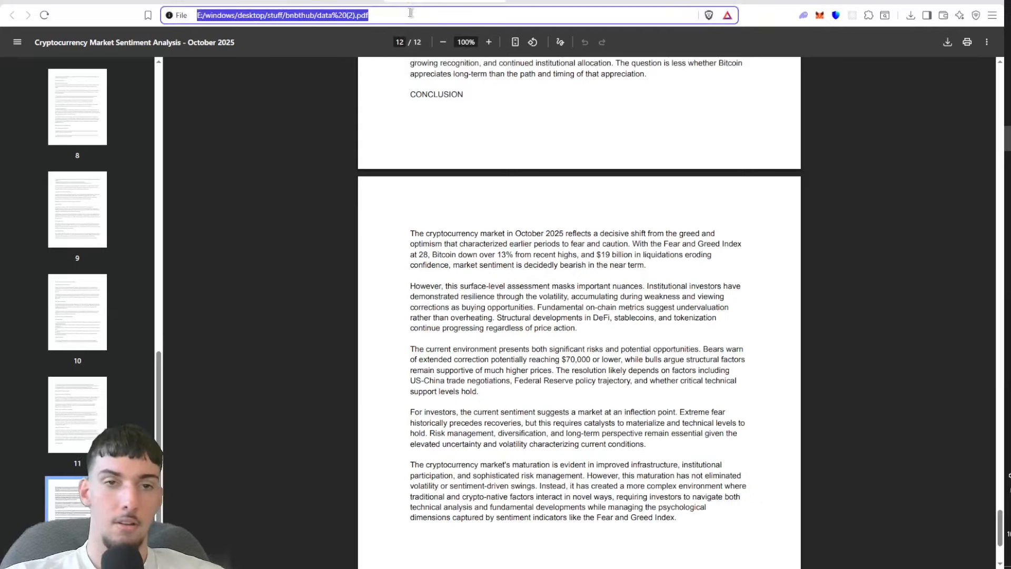
text(google aid)
key(BackSpace)
click(371, 56)
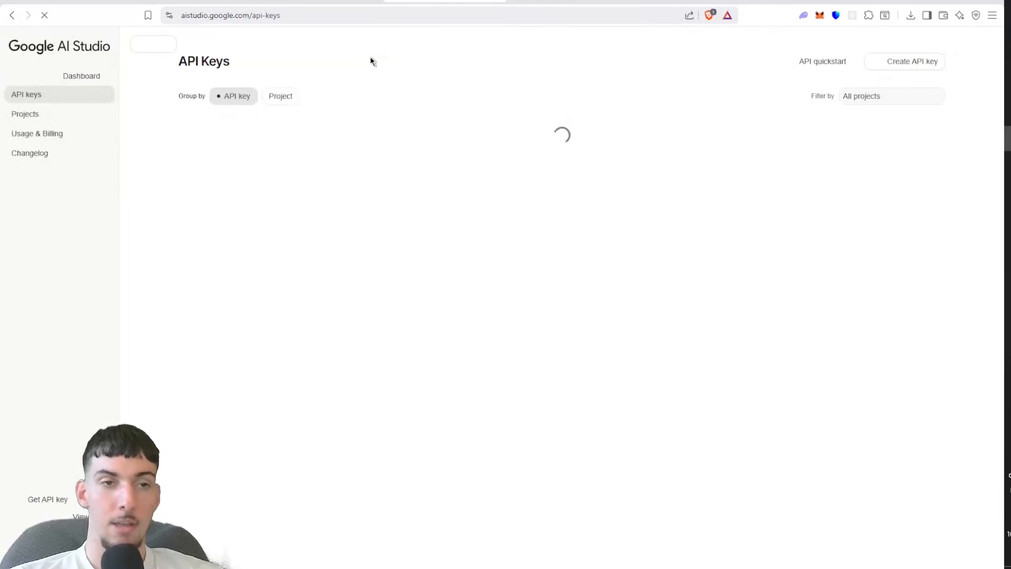
Step: Accept the Google AI Studio terms along with the optional email updates, and continue to the API keys page
click(387, 331)
click(388, 363)
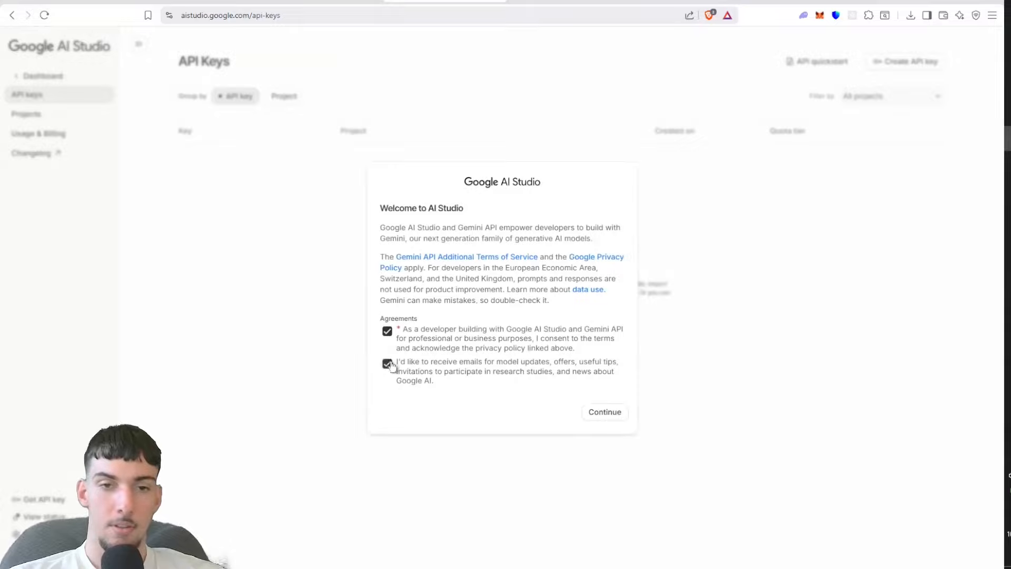
click(611, 412)
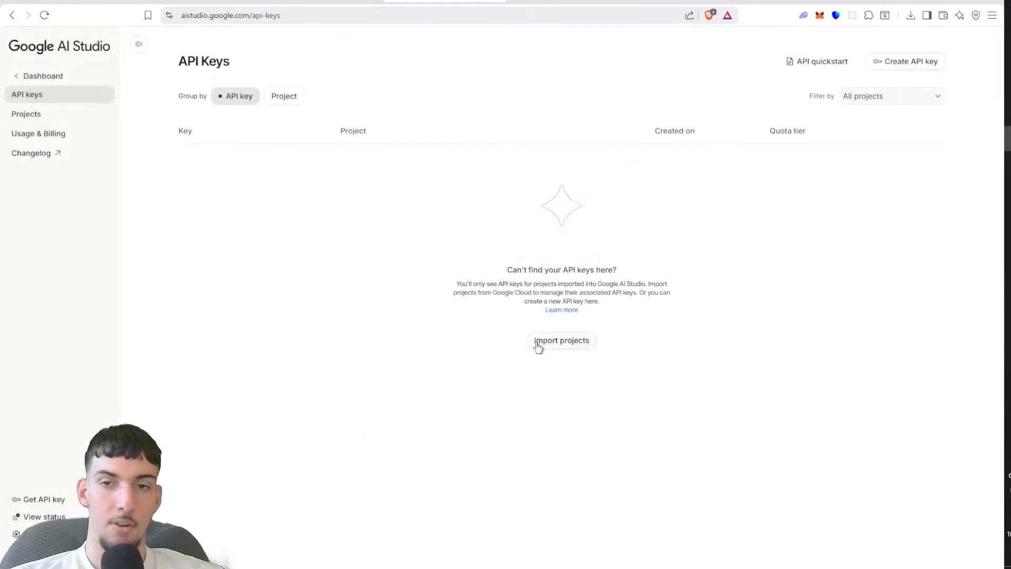
Step: Look over the AI Studio home page and the Usage & Billing page, and return to the API keys page
click(56, 77)
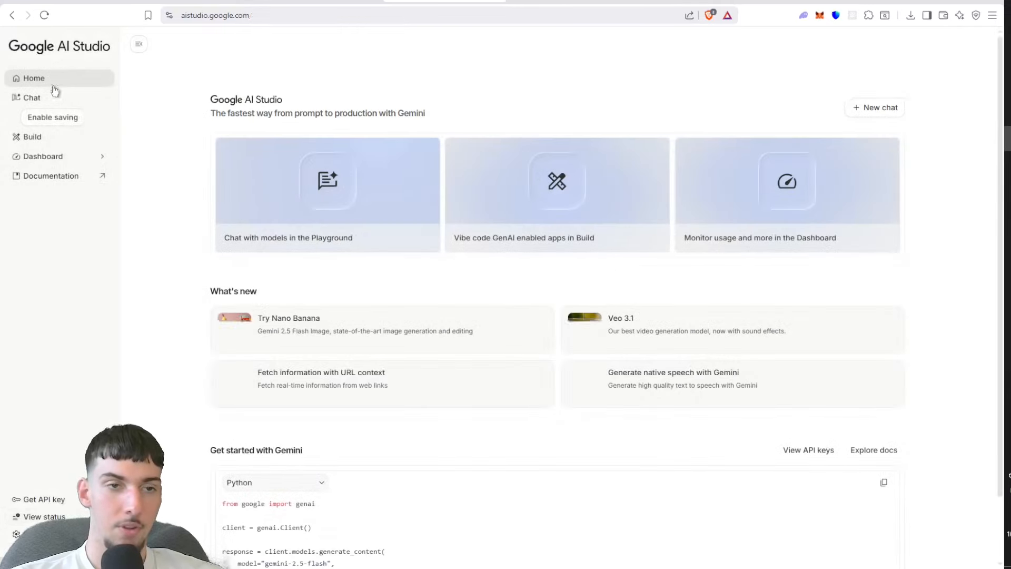
click(41, 157)
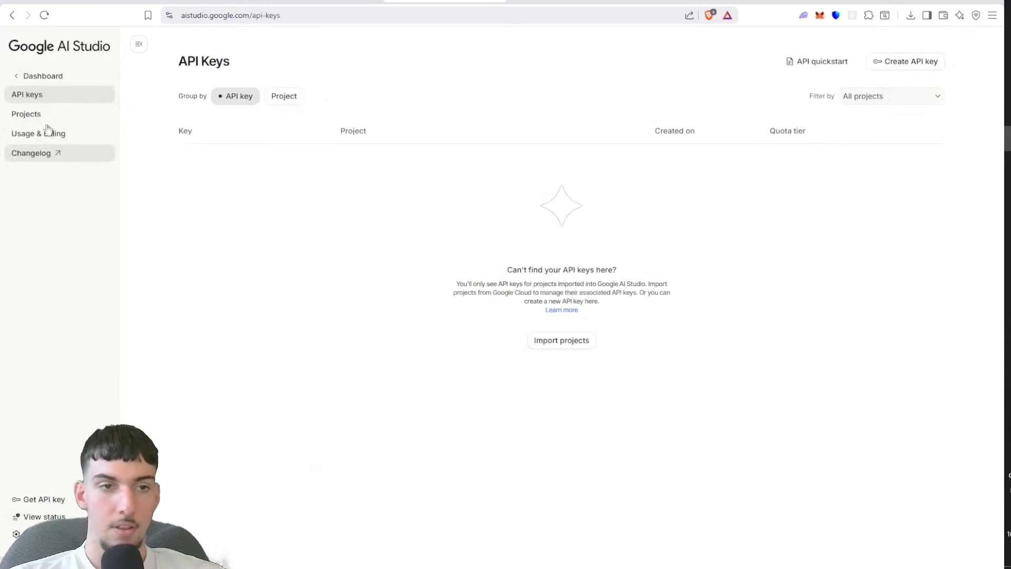
click(50, 132)
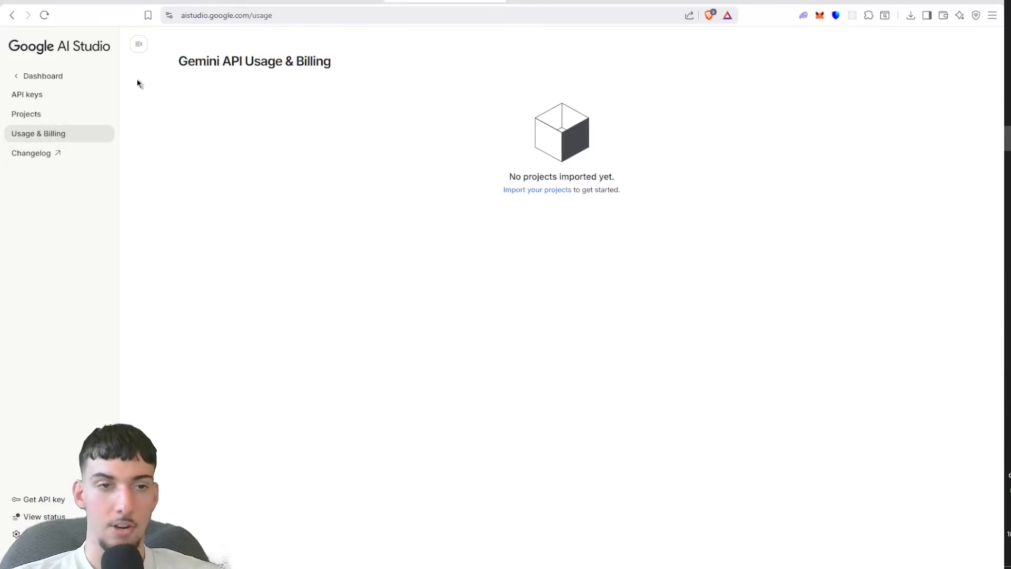
click(112, 94)
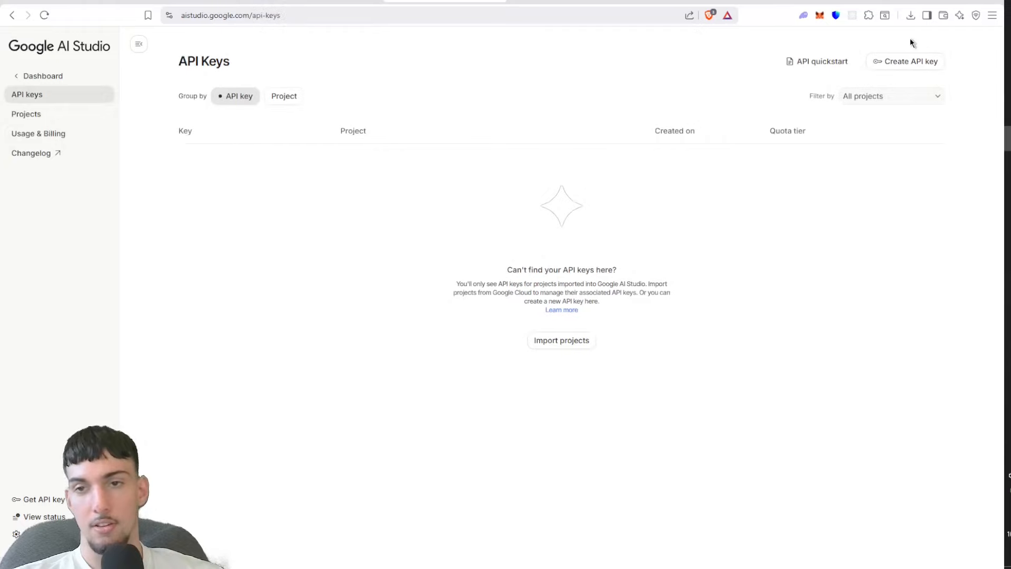
Step: Try to create an API key named n8n with a new project named n8ntest, and close the dialogs
click(902, 61)
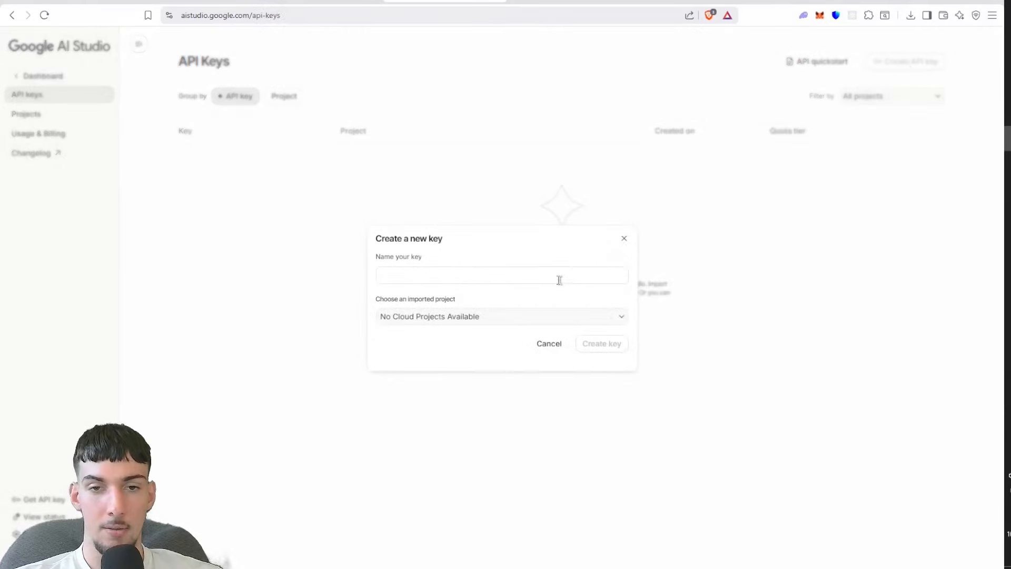
click(559, 280)
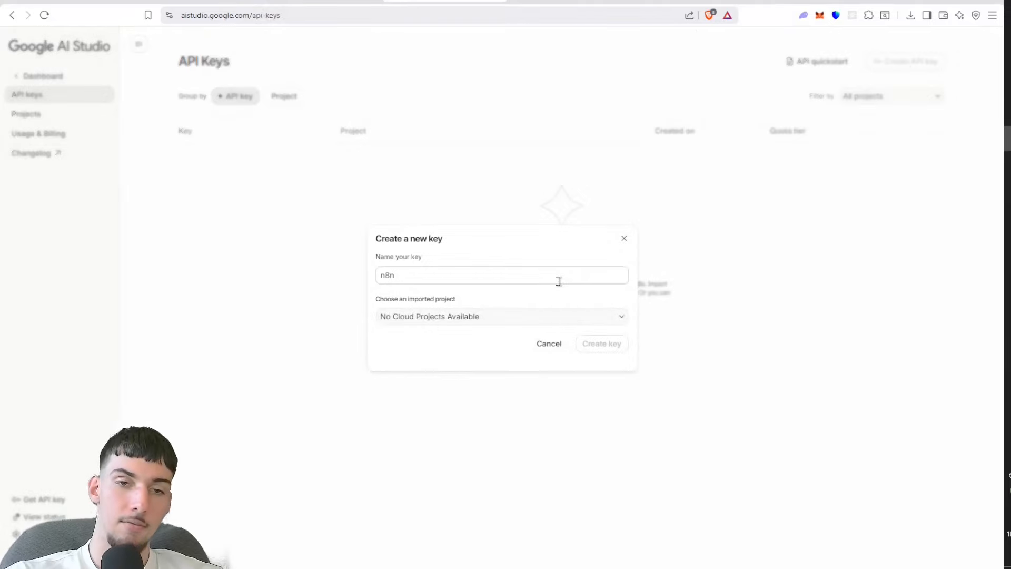
click(559, 316)
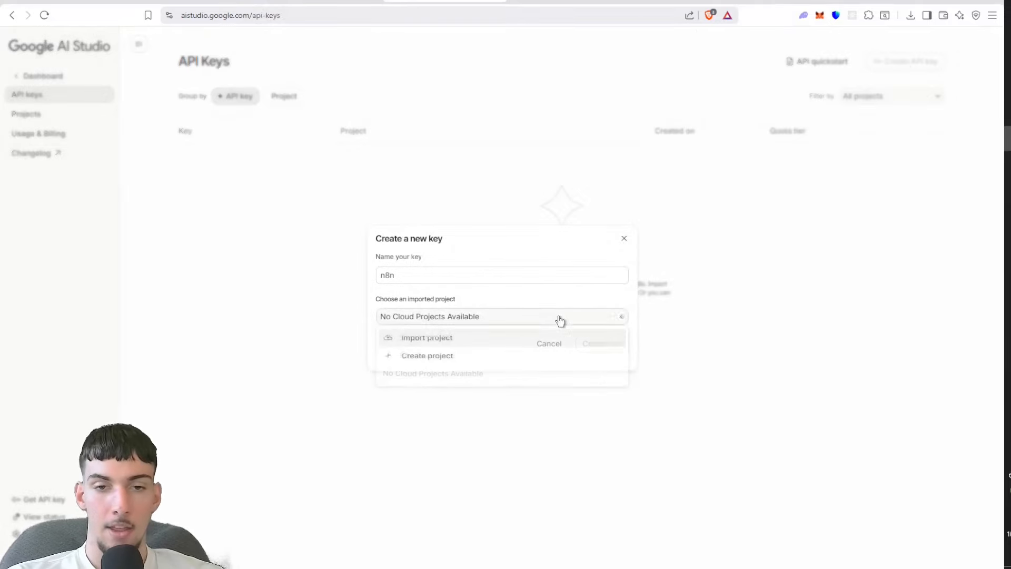
click(510, 357)
click(507, 303)
text(n8)
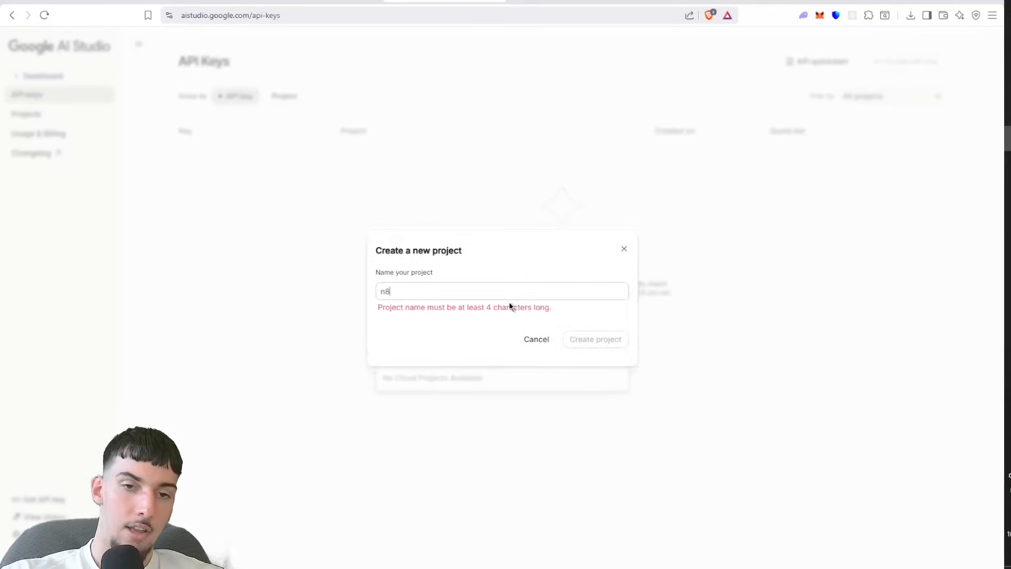
text(ntest)
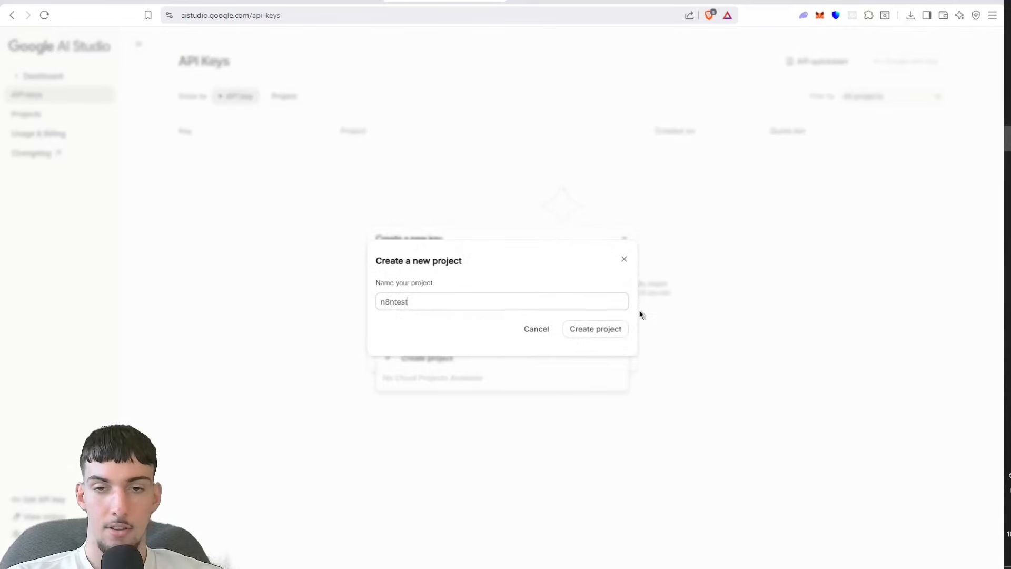
click(615, 324)
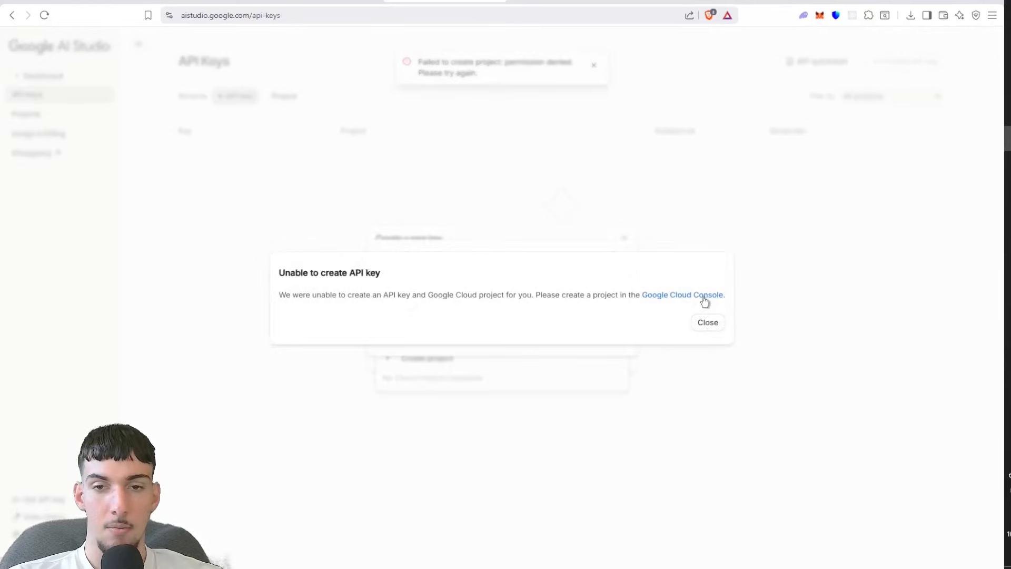
click(704, 322)
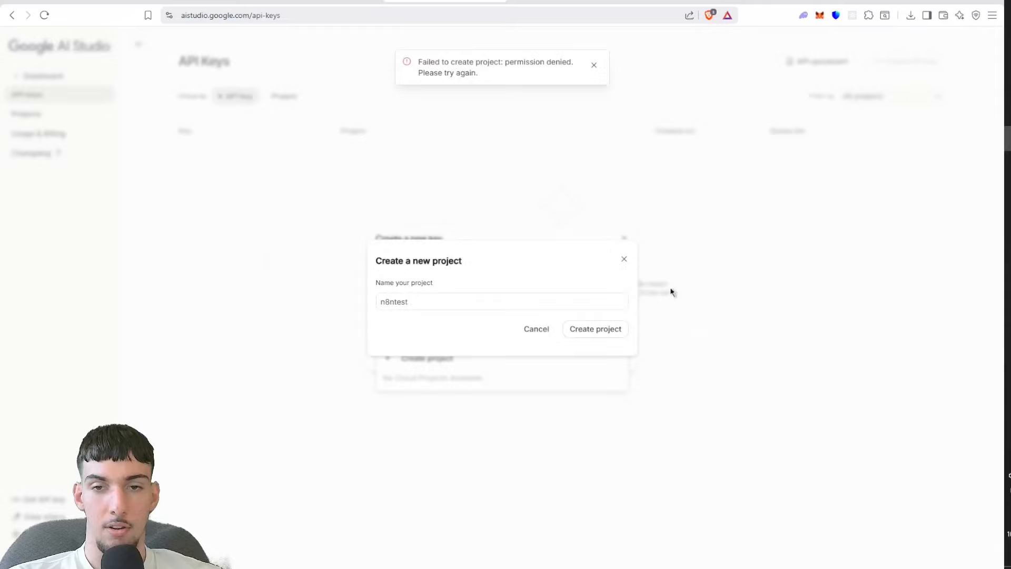
click(623, 257)
click(624, 239)
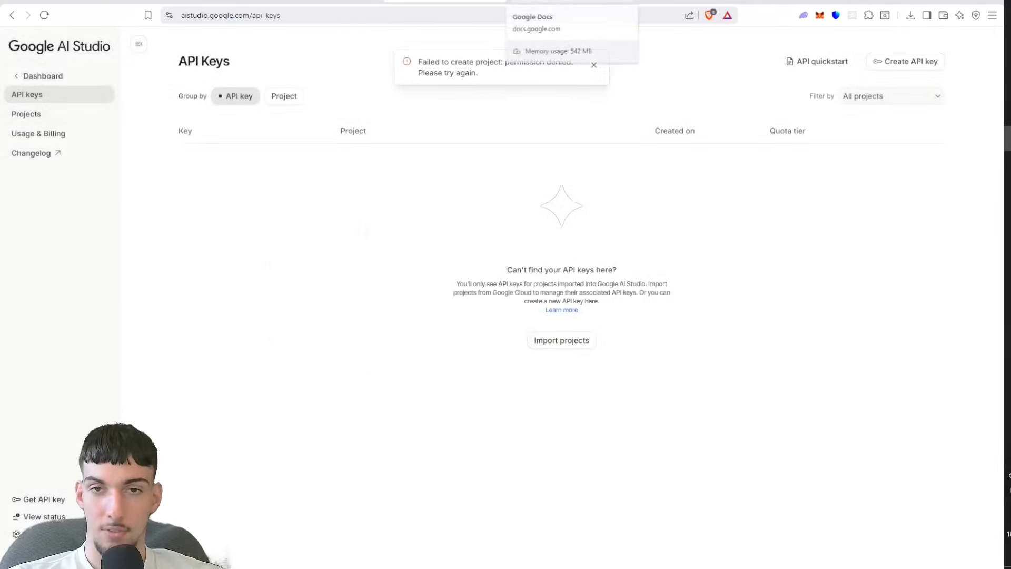
Step: Open the Google Cloud console in the browser tab that holds Google Docs
click(571, 3)
click(564, 10)
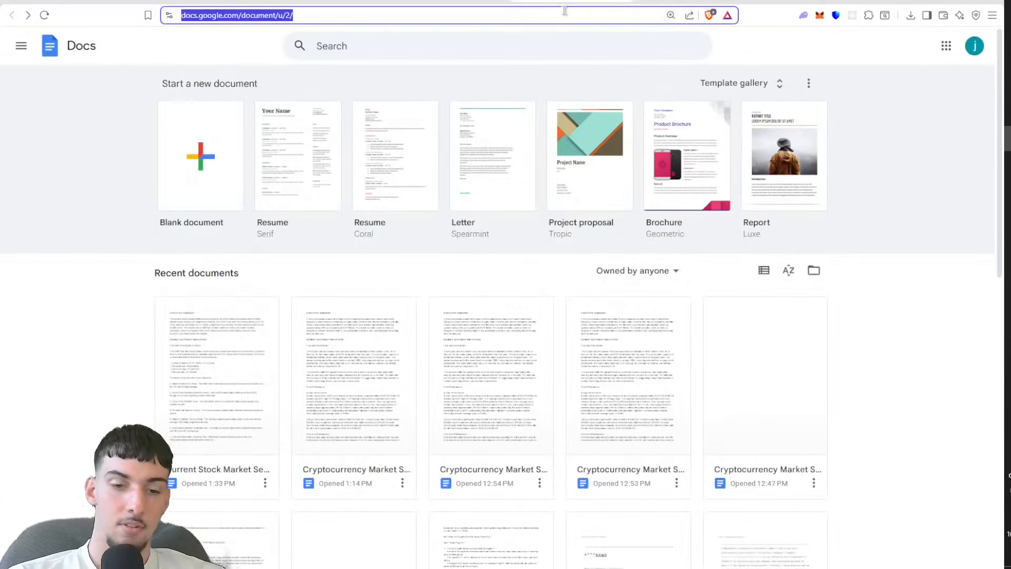
text(google clo)
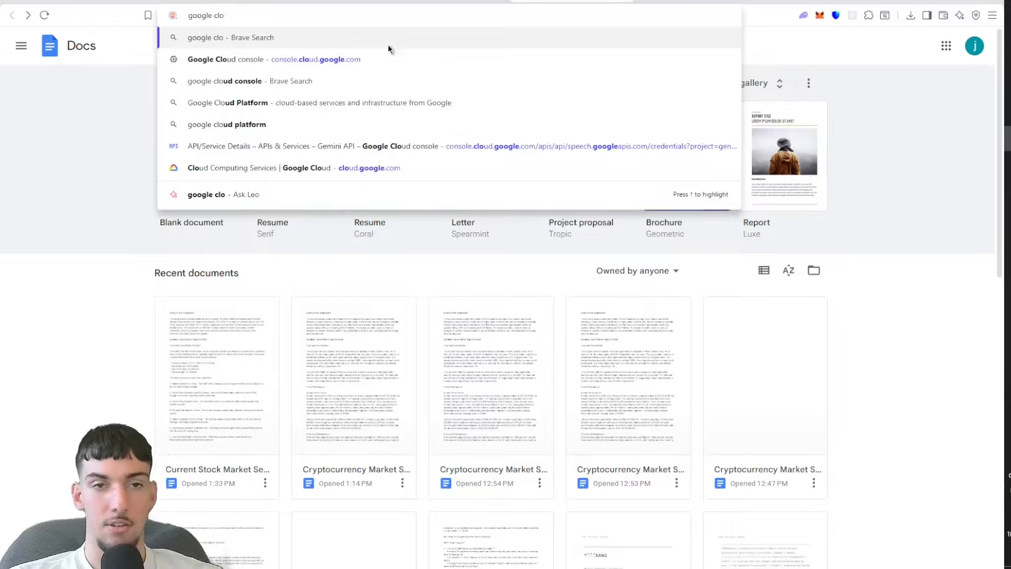
click(384, 59)
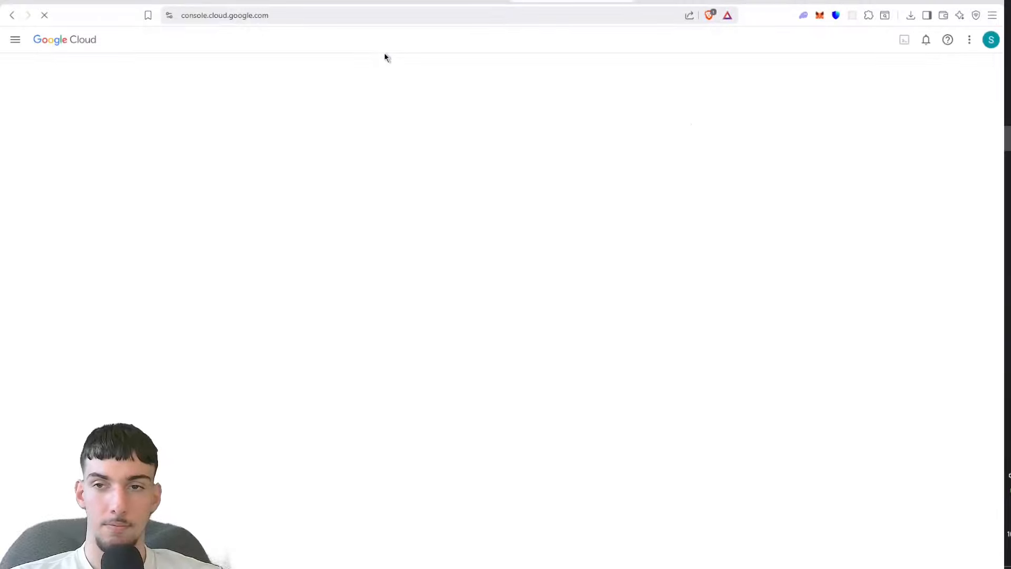
click(16, 40)
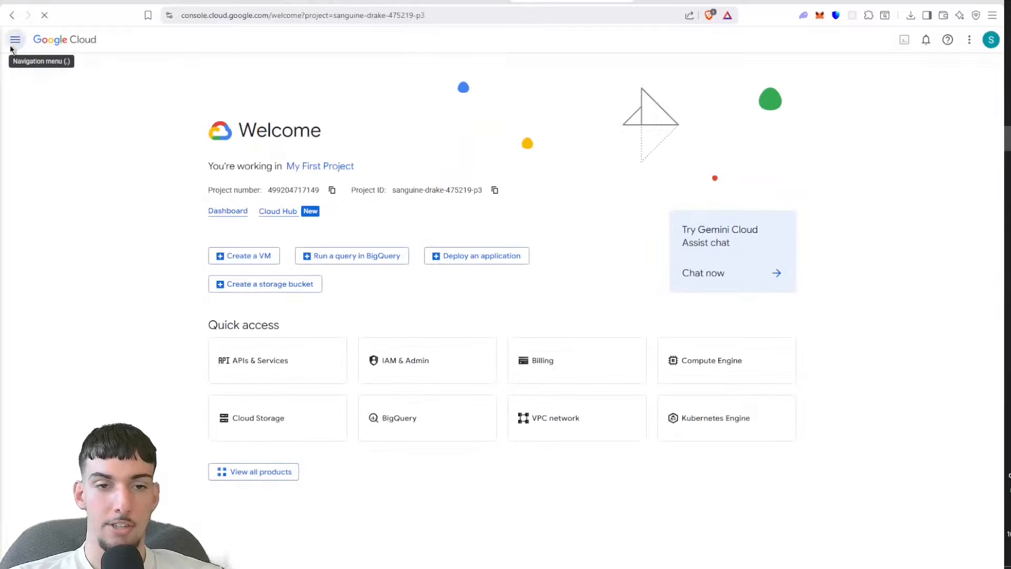
click(18, 41)
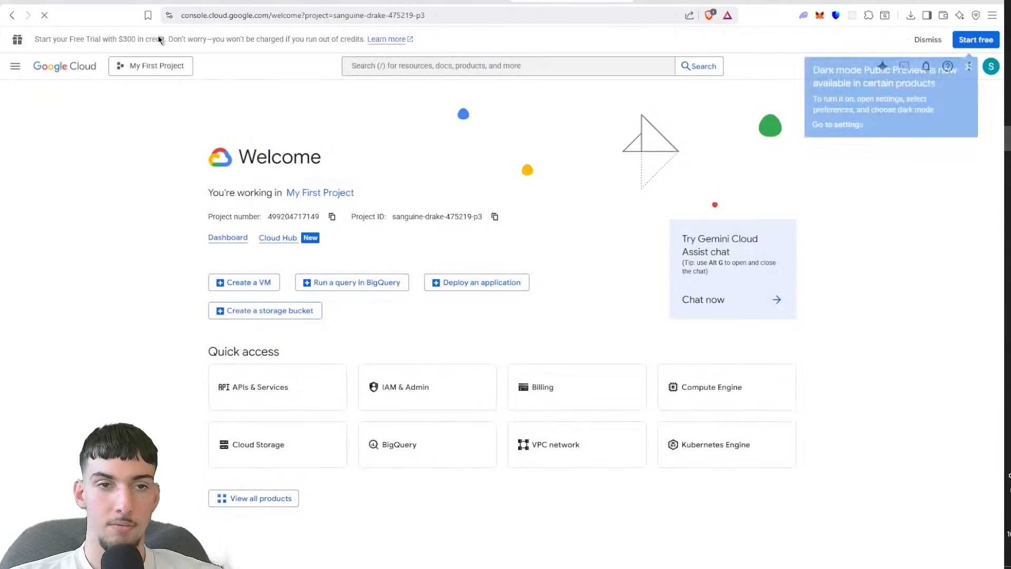
Step: Create a new Google Cloud project named n8ntest with no organization
click(147, 64)
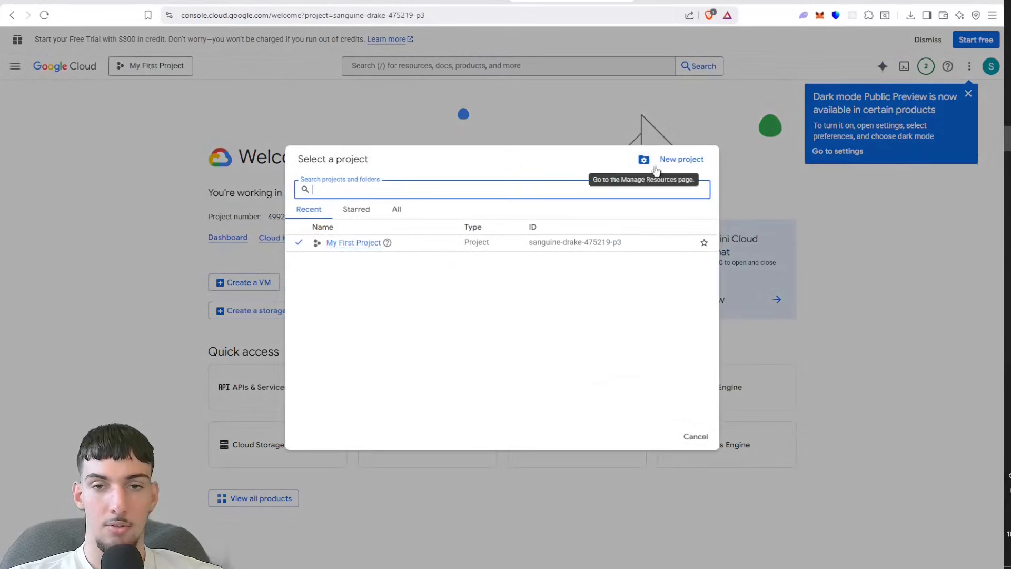
click(680, 160)
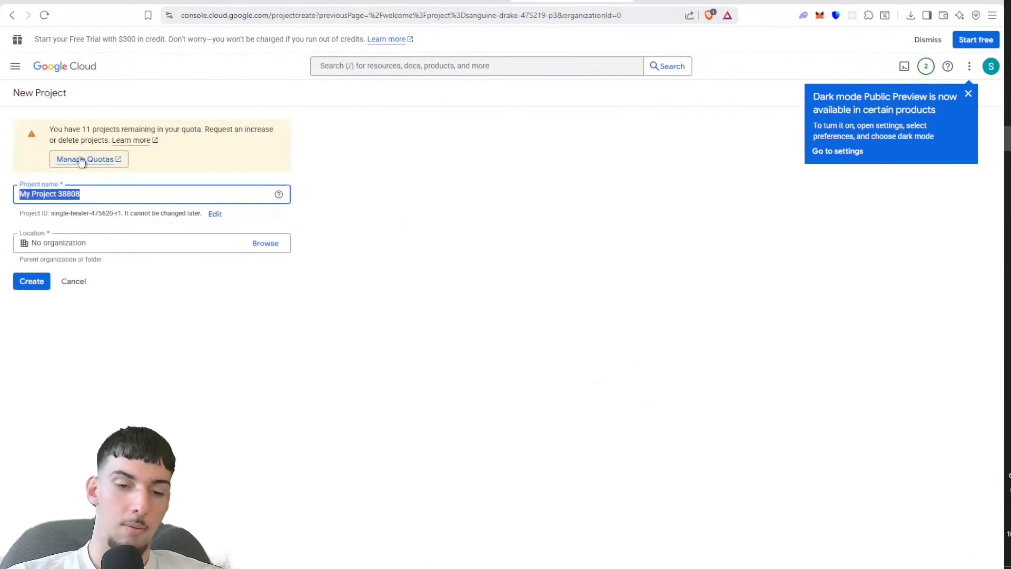
text(n8n)
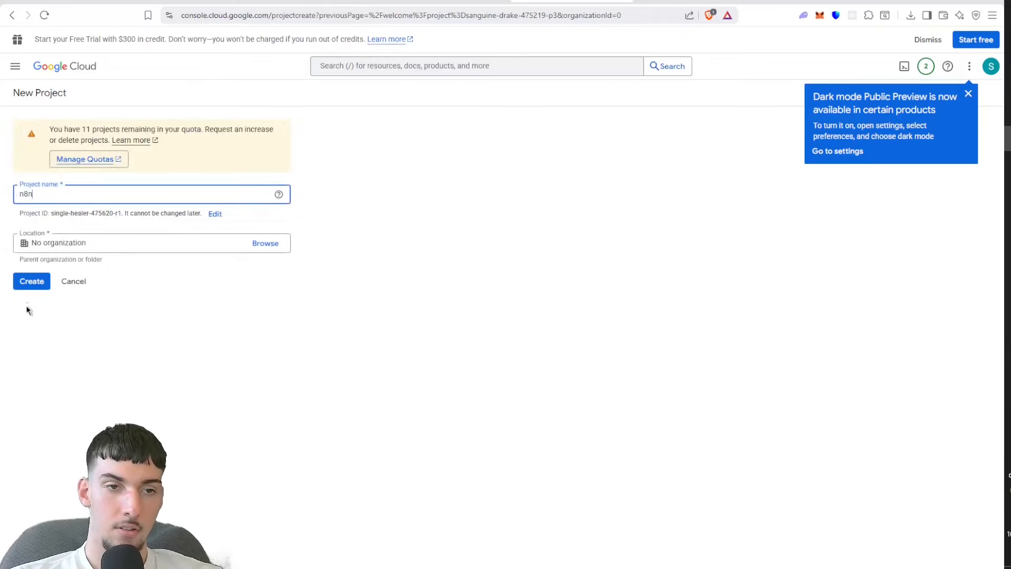
click(37, 275)
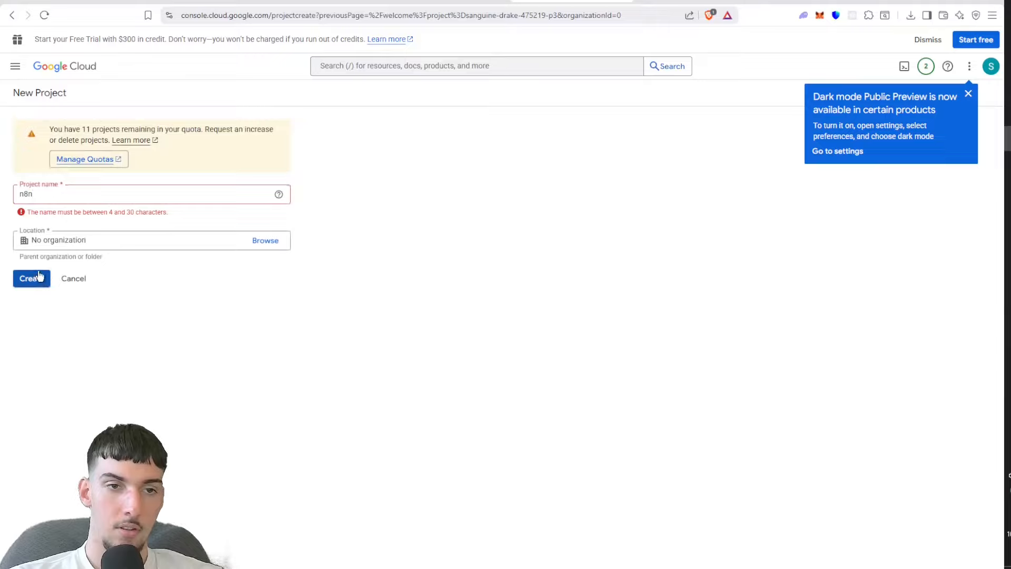
click(74, 195)
text(test)
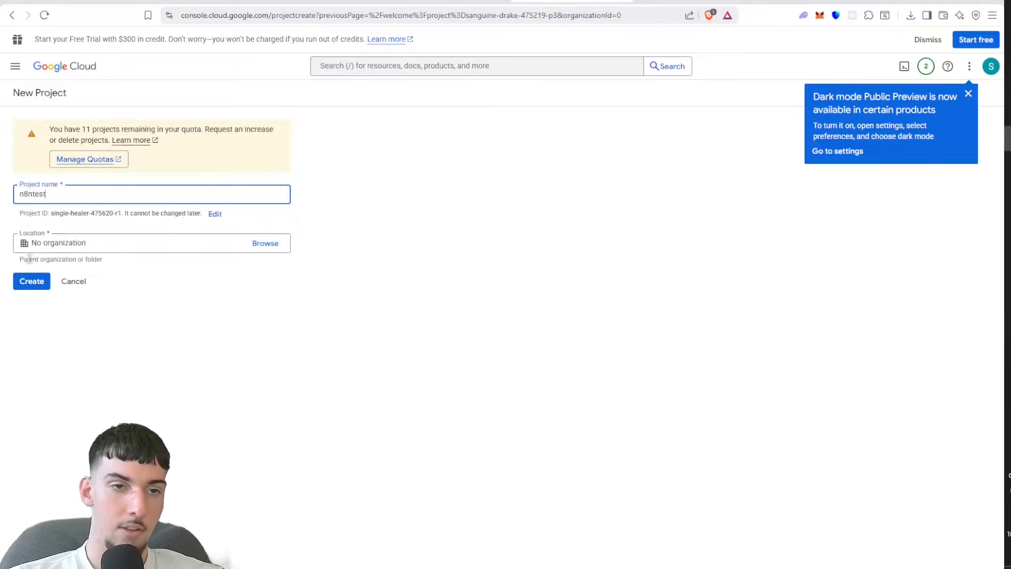
click(30, 279)
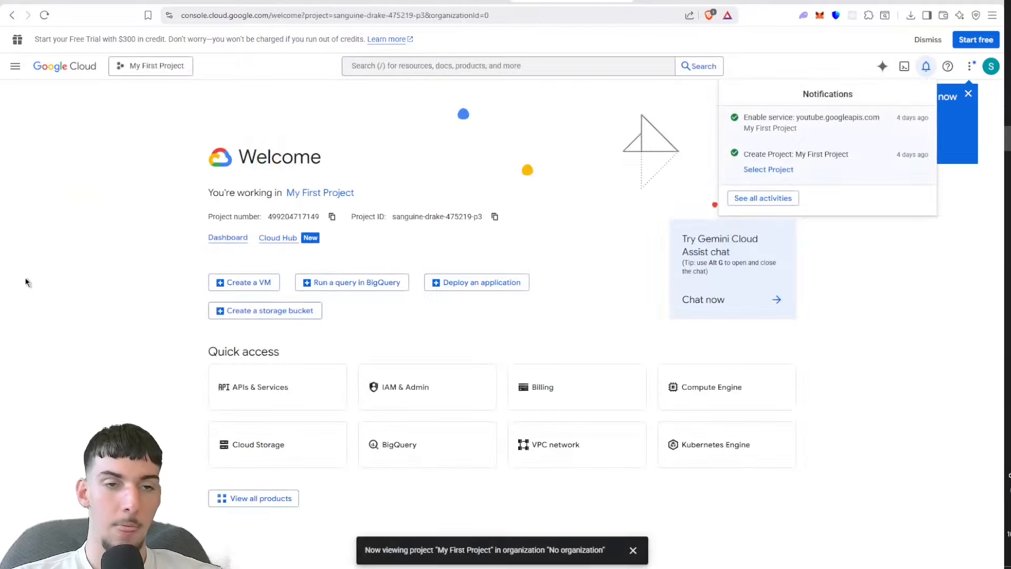
Step: Make n8ntest the active Google Cloud project
click(165, 72)
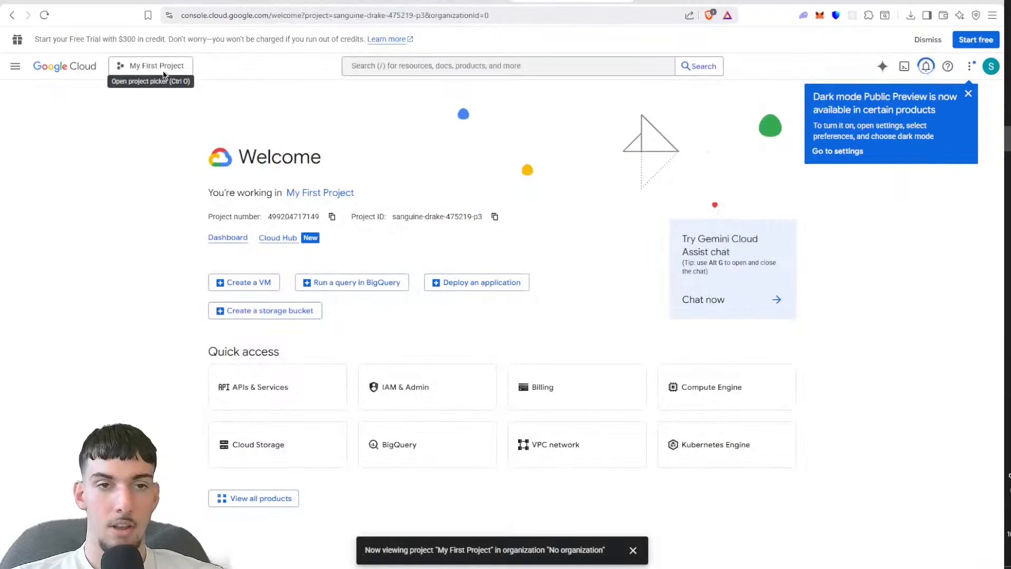
click(165, 72)
click(347, 244)
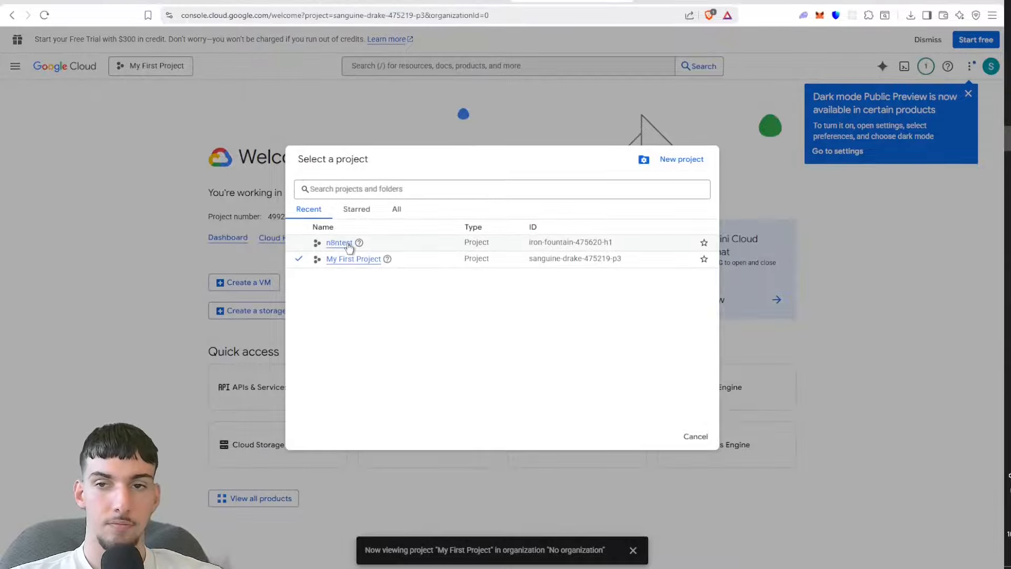
Step: Switch the Google Cloud console from My First Project to n8ntest and open its product navigation
click(339, 243)
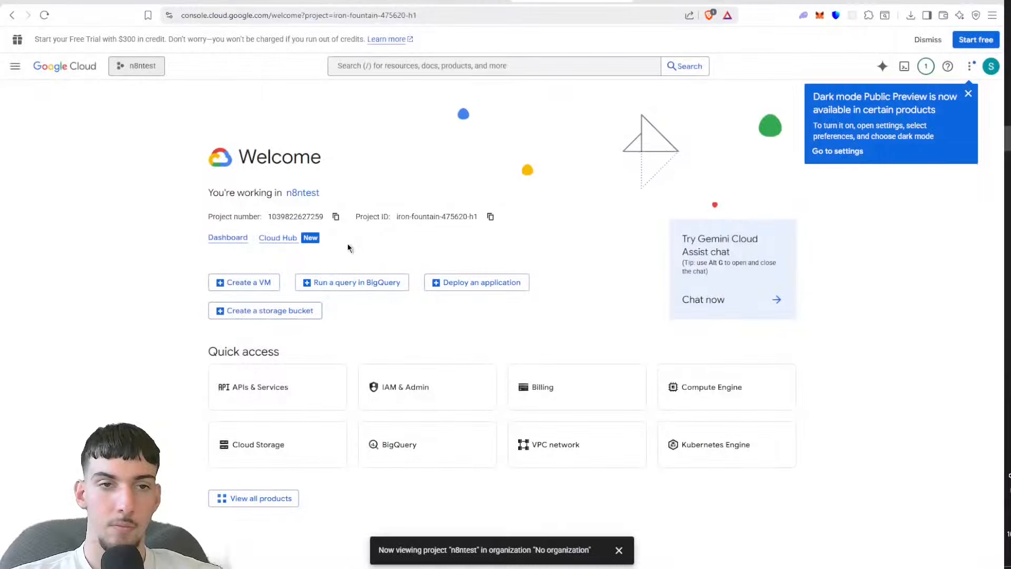
click(15, 65)
mouse_move(20, 67)
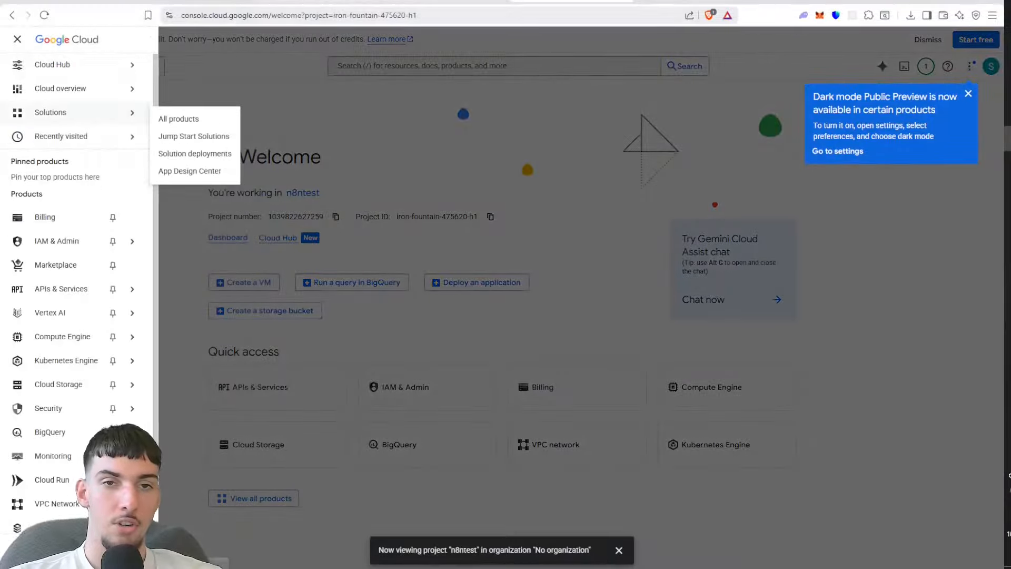
Step: Switch to Google AI Studio, import the Google Cloud project My First Project, and view its project details
click(446, 1)
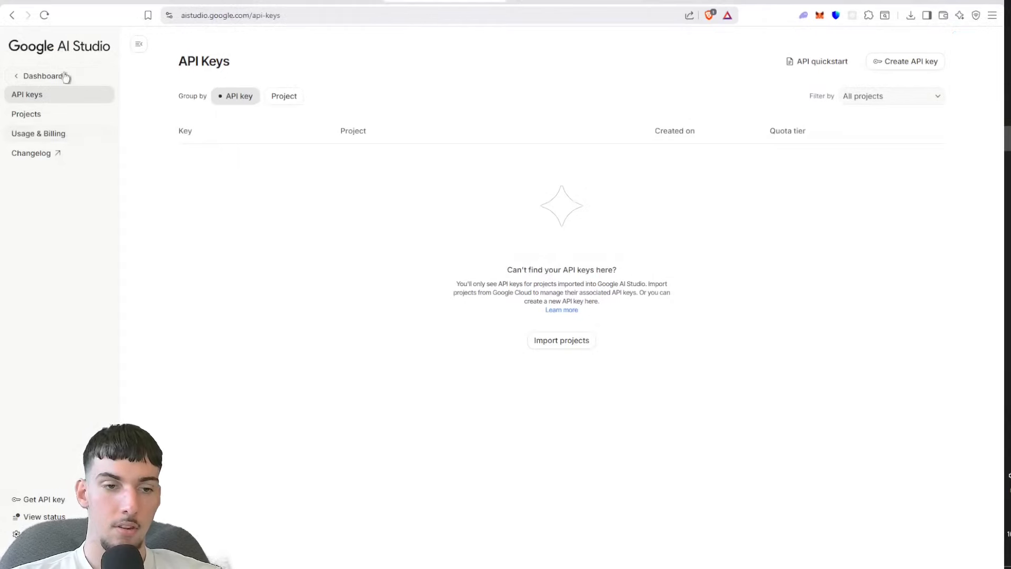
click(270, 96)
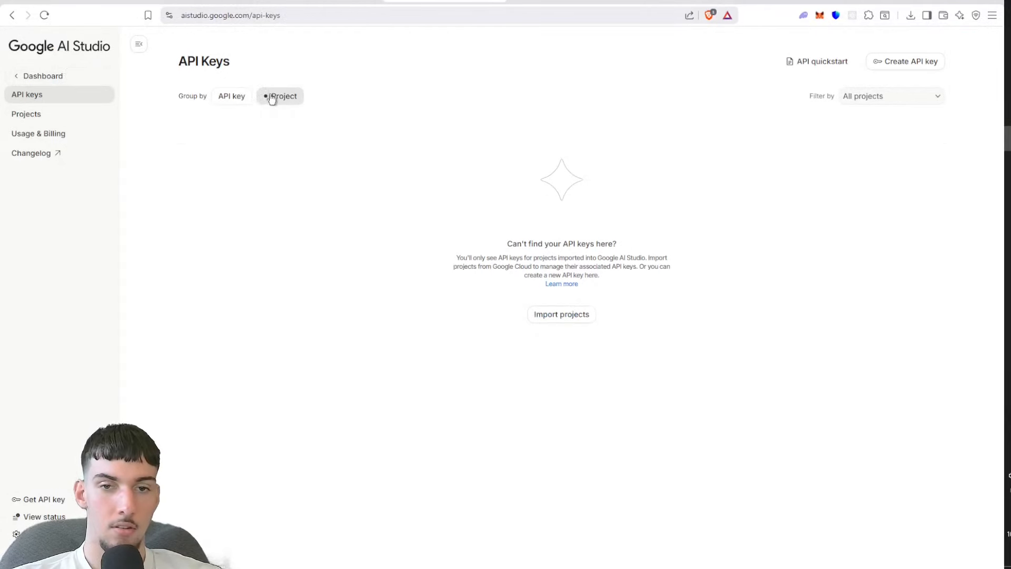
click(549, 319)
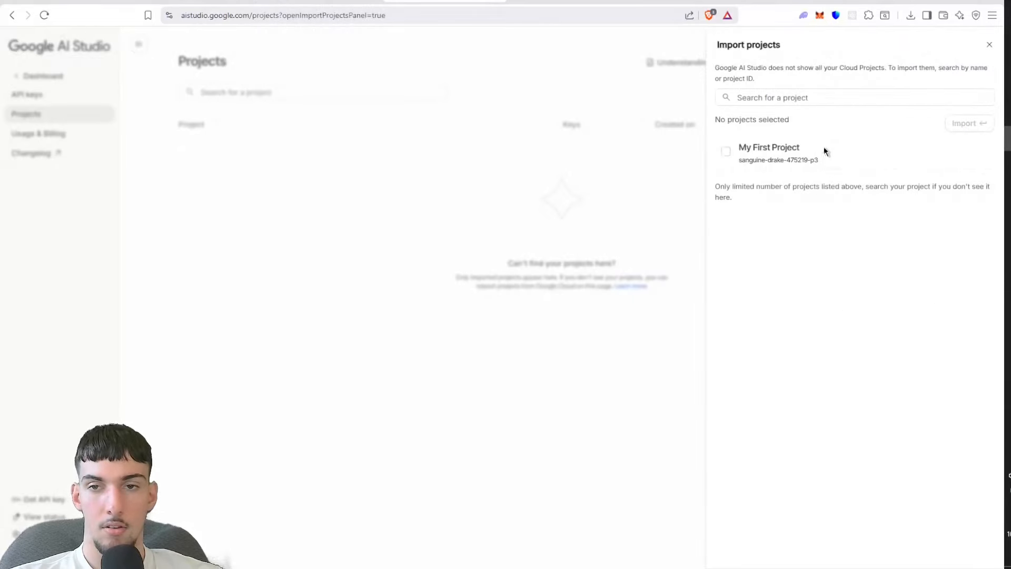
click(725, 152)
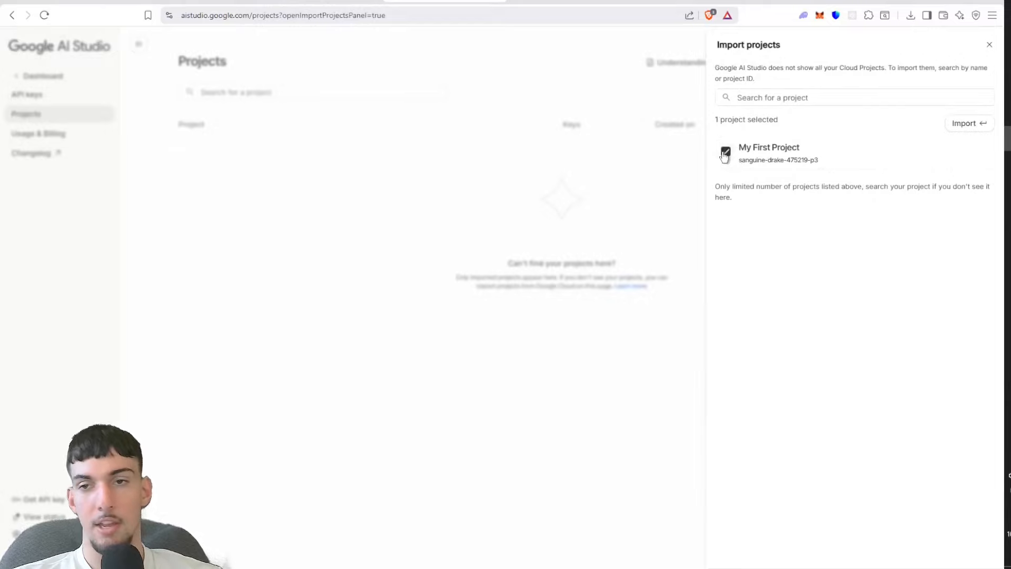
click(966, 123)
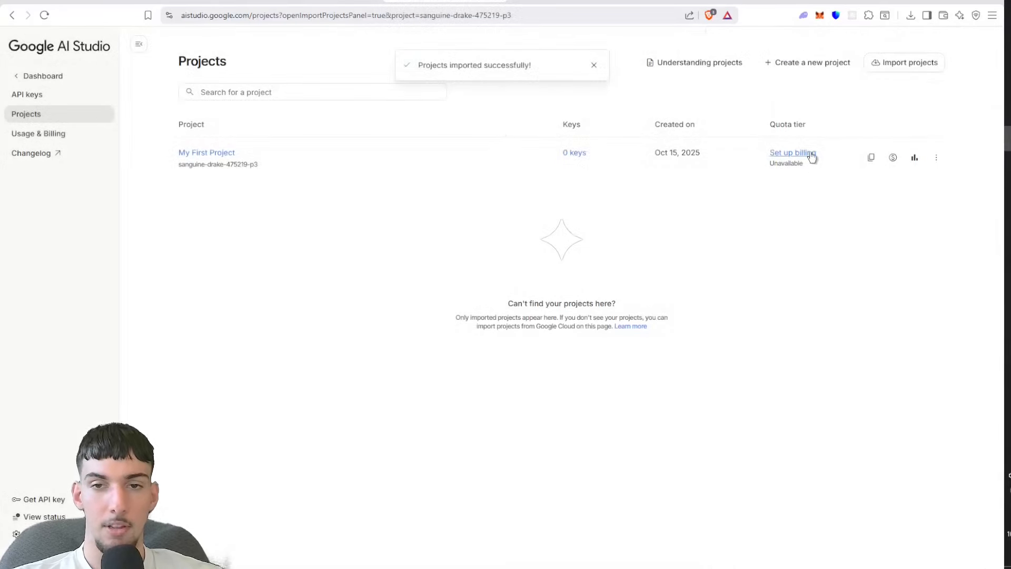
click(187, 153)
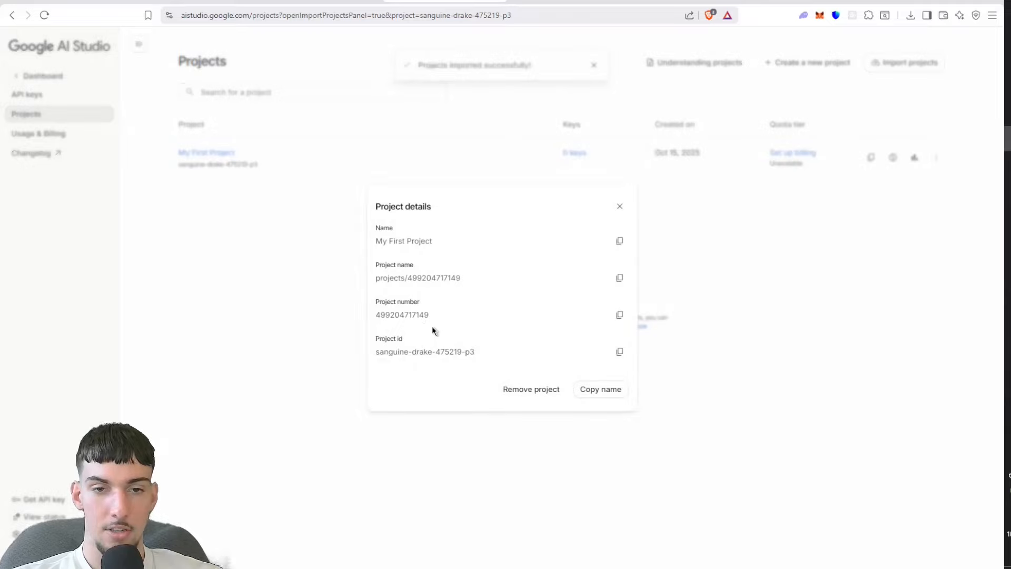
click(489, 128)
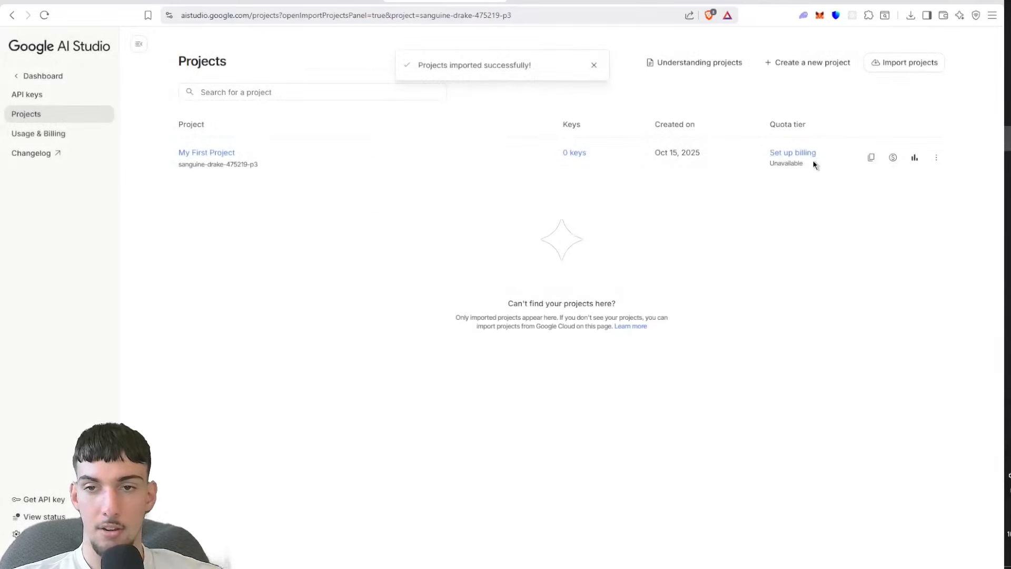
Step: Create an API key named n8ntest in My First Project and copy the key
click(51, 98)
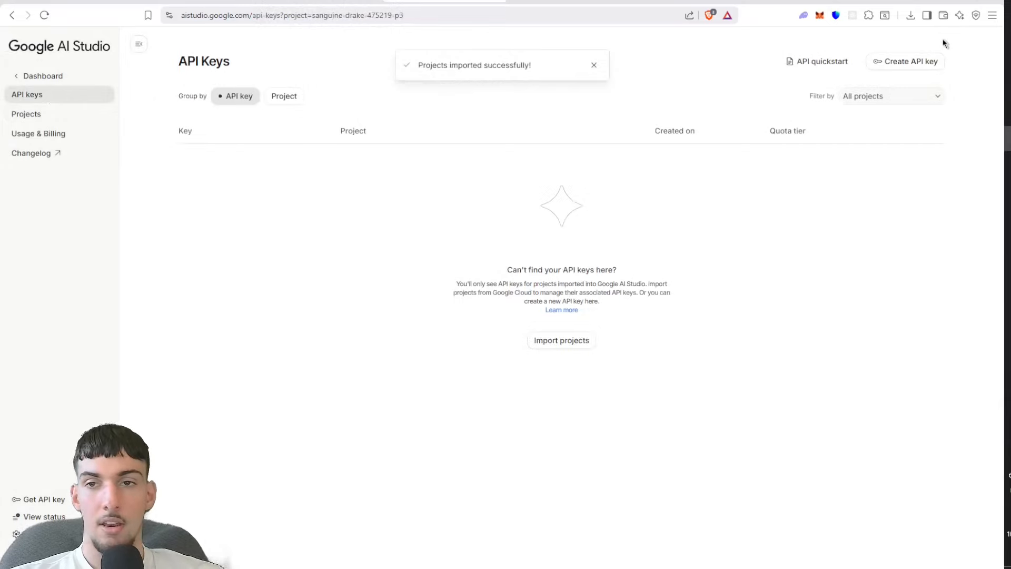
click(916, 61)
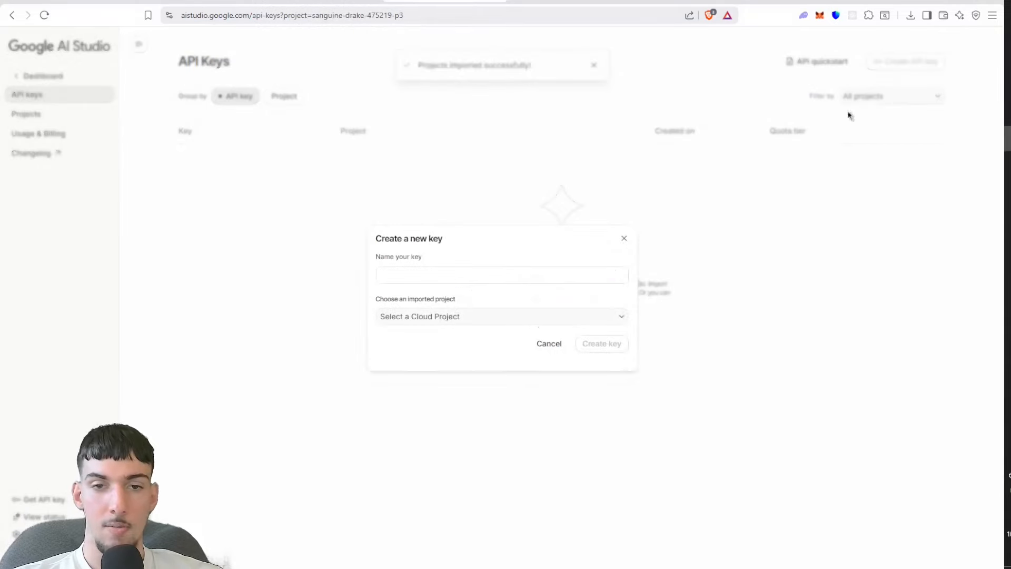
click(541, 279)
text(n8ntest)
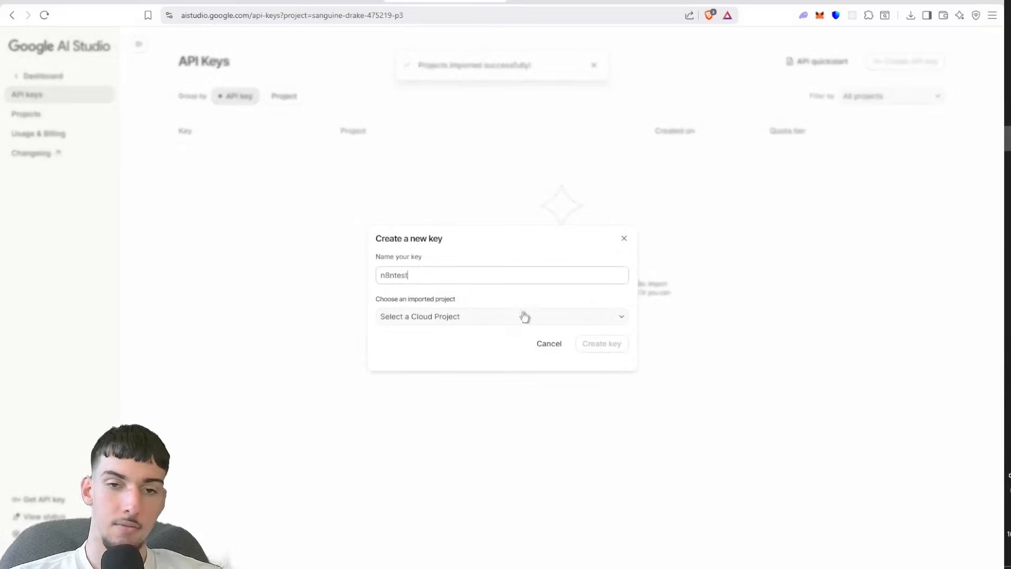
click(516, 322)
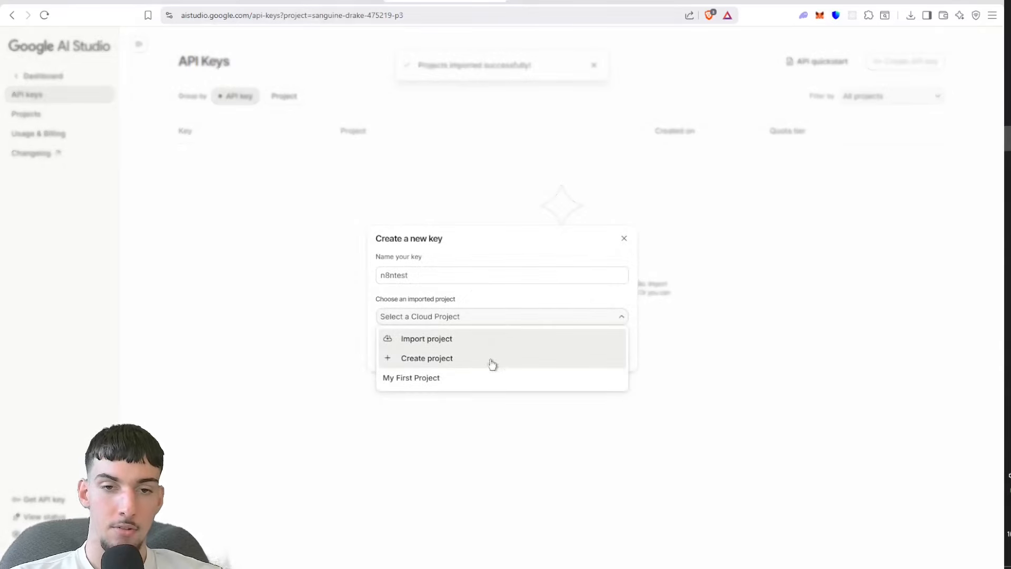
click(481, 377)
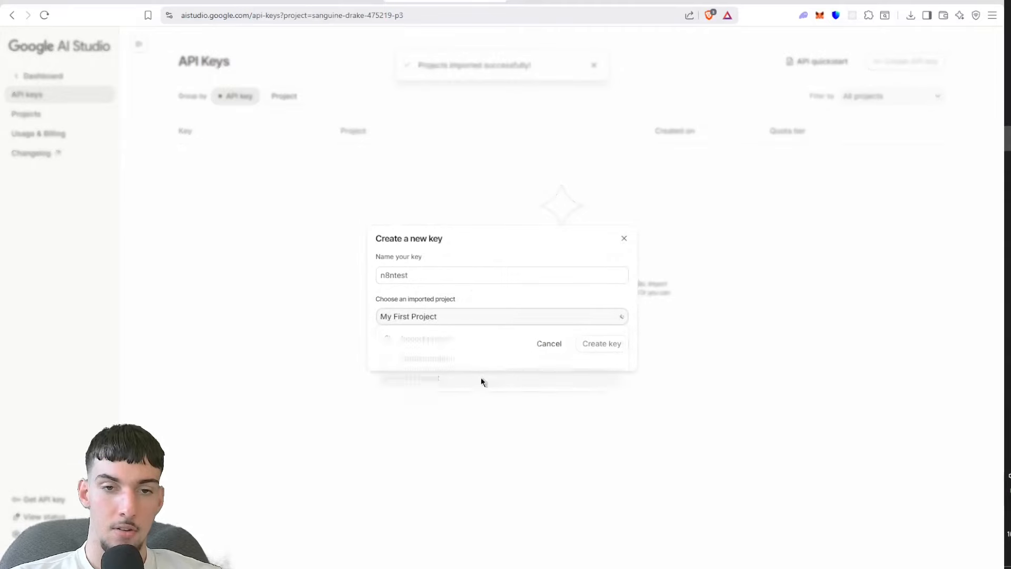
click(623, 346)
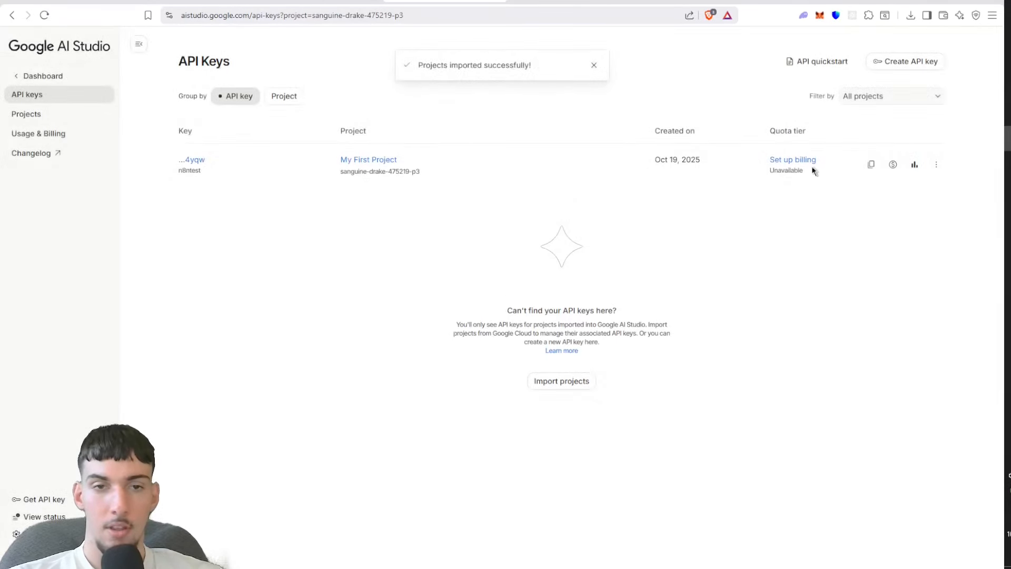
click(872, 165)
Step: Switch to the AI Analyst workflow in n8n and add a Google Gemini Transcribe a recording node after Get a file1
click(190, 1)
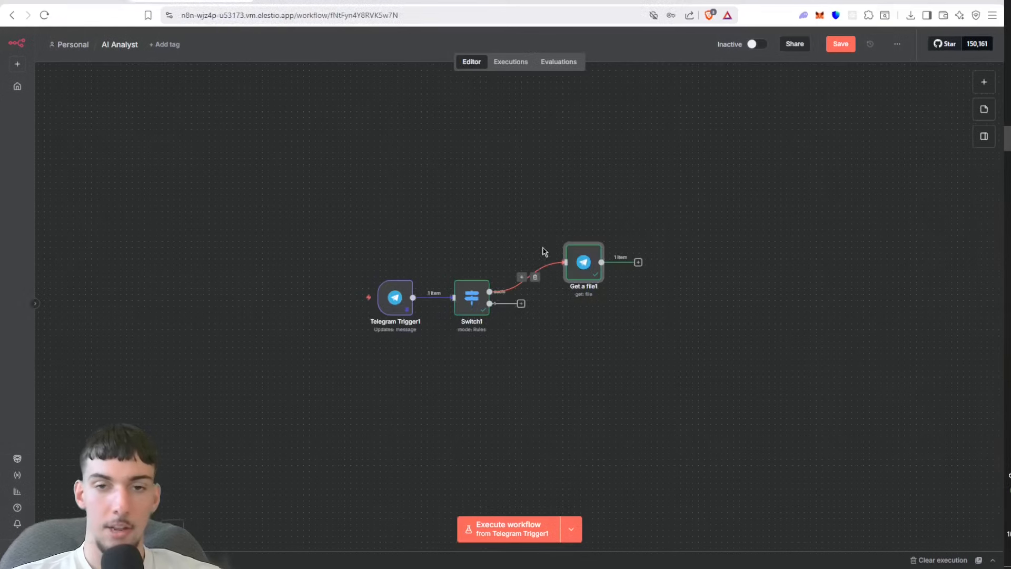
click(638, 262)
text(g)
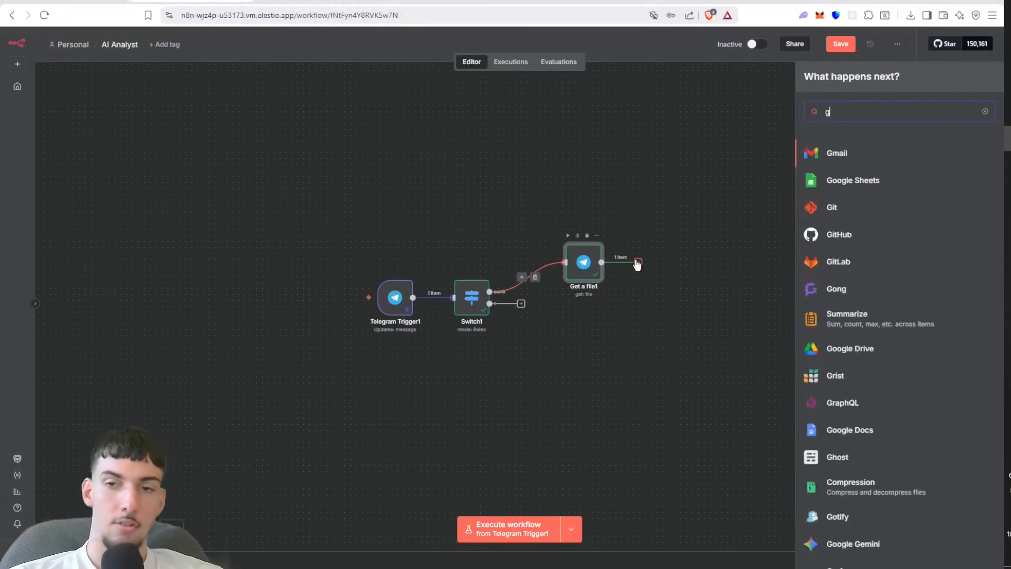
text(eminin)
click(886, 153)
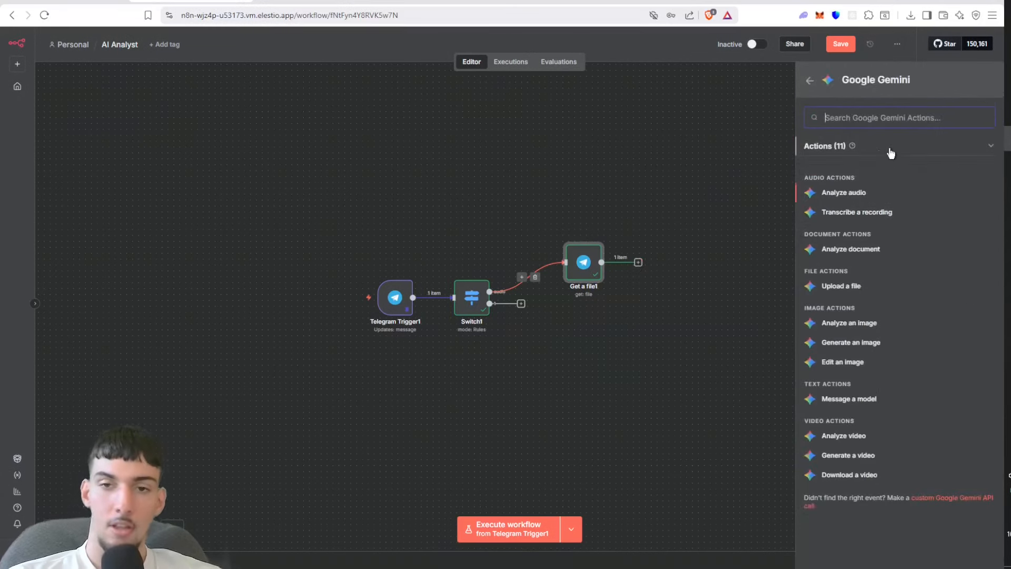
click(851, 211)
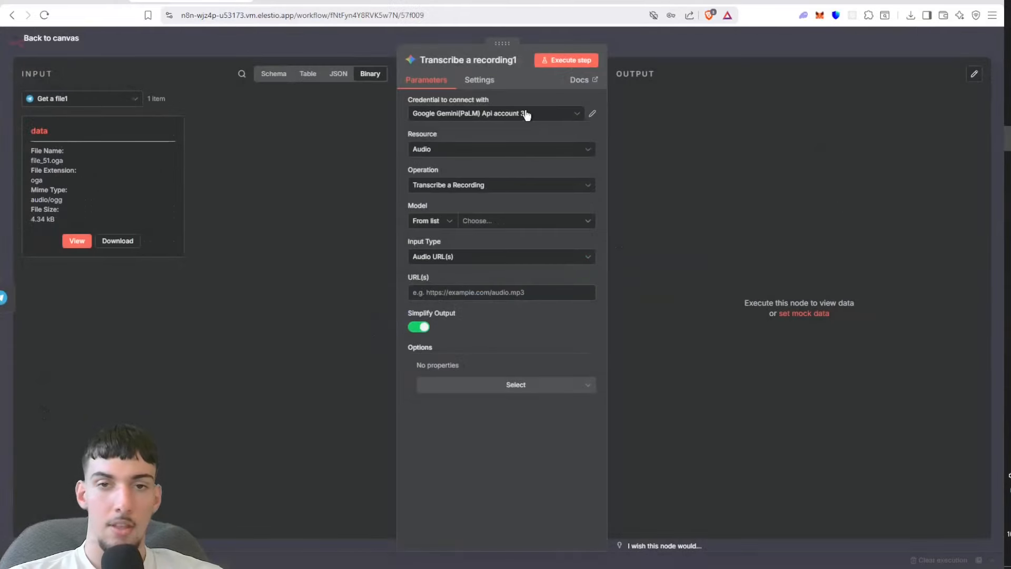
click(593, 114)
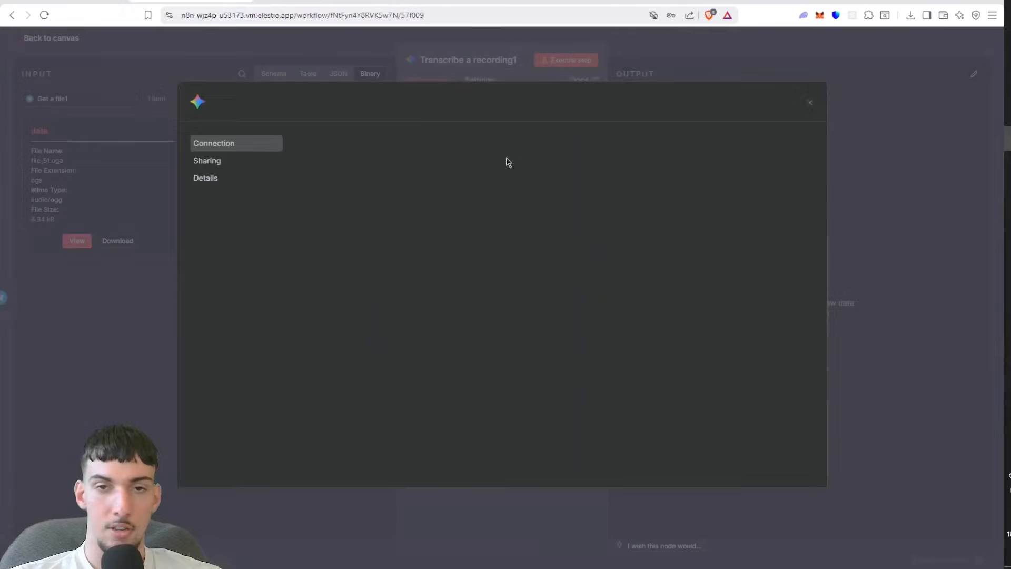
click(538, 69)
click(529, 113)
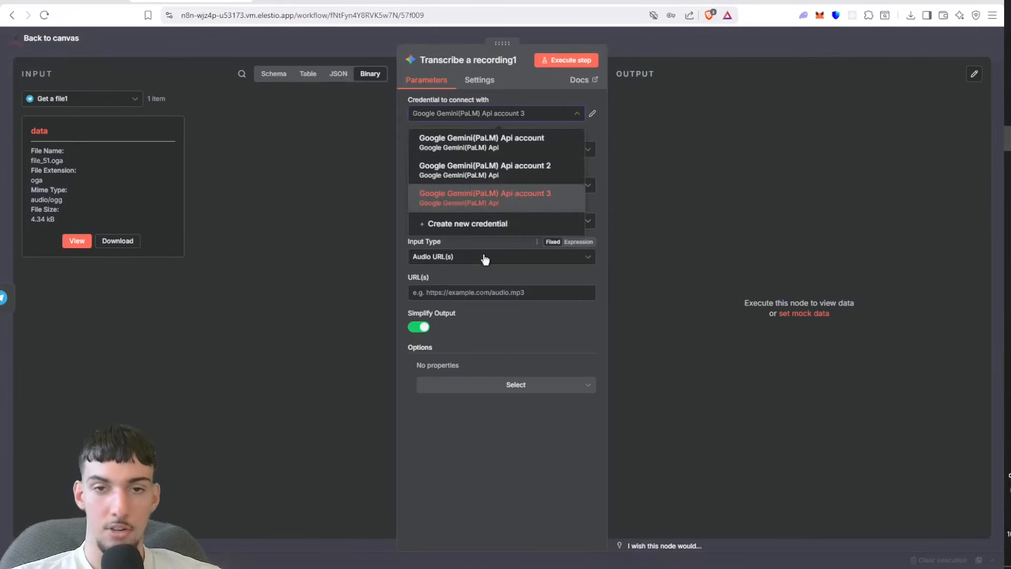
click(489, 226)
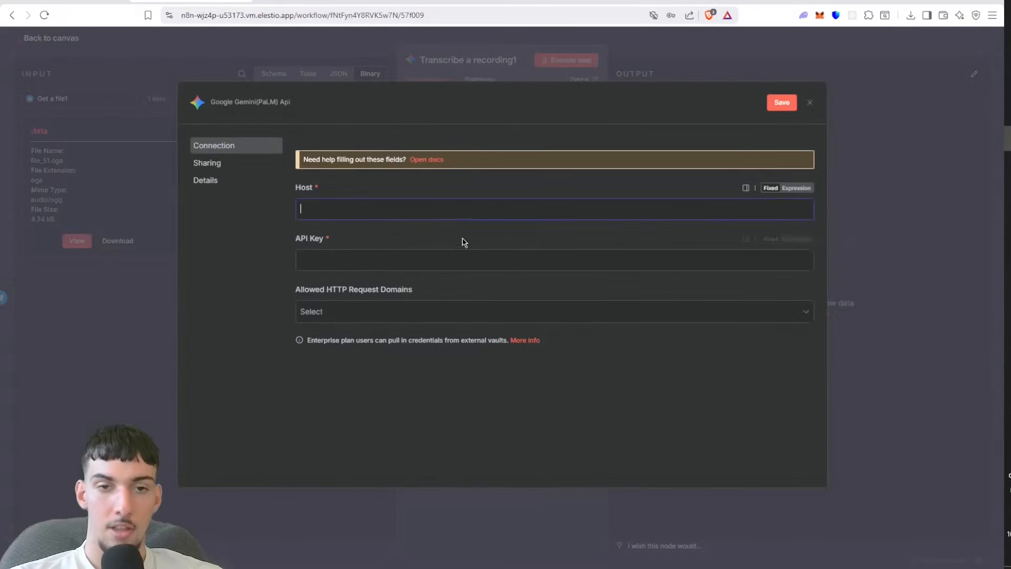
click(443, 261)
key(ctrl+v)
click(445, 204)
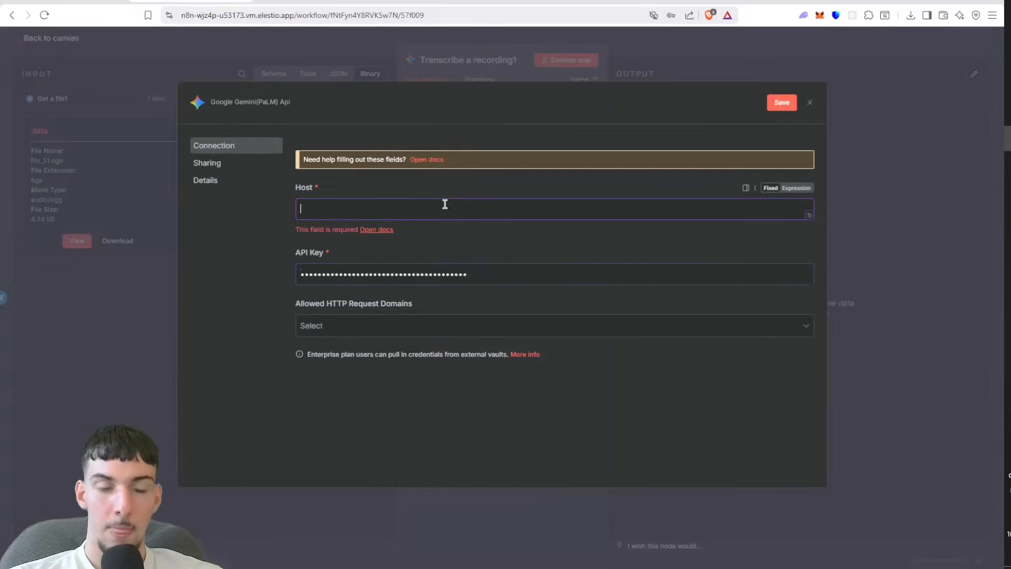
key(ctrl+v)
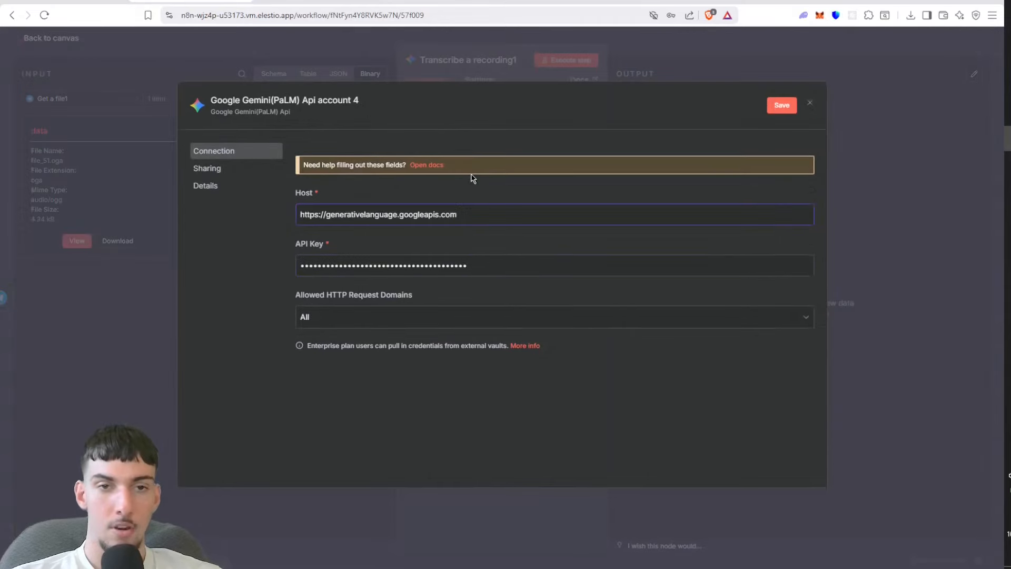
drag(467, 213, 426, 236)
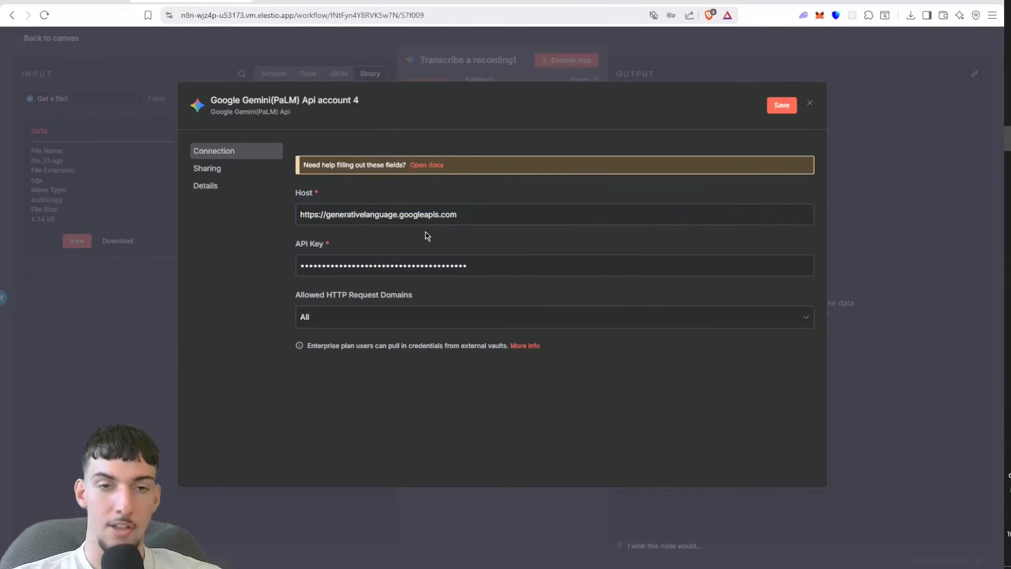
drag(479, 266, 358, 244)
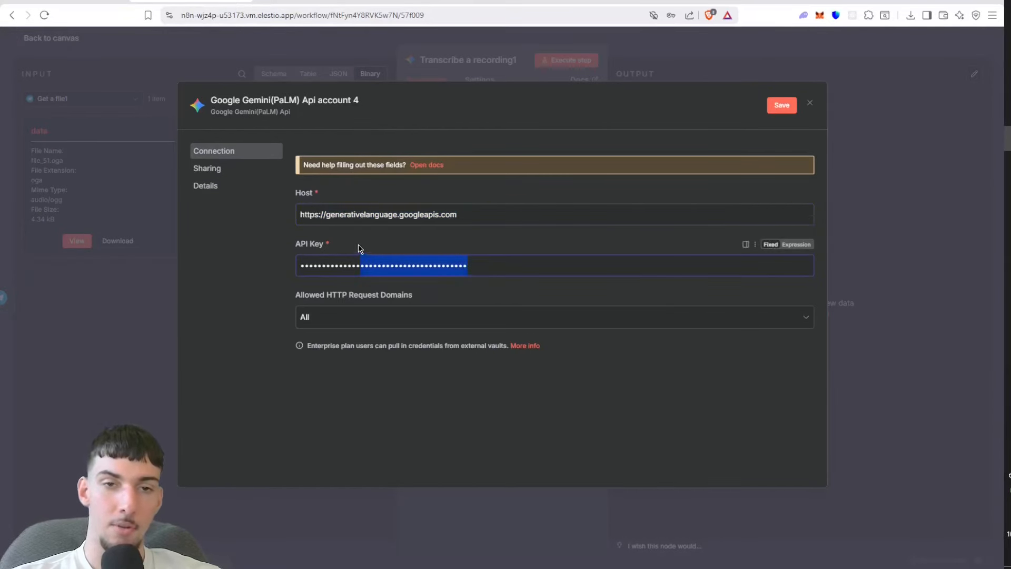
click(428, 55)
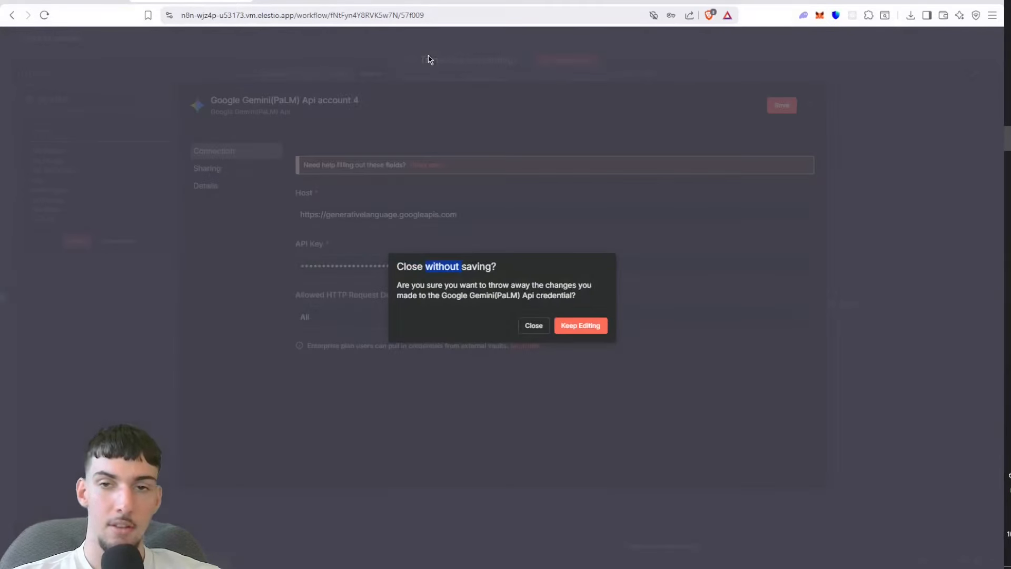
click(531, 326)
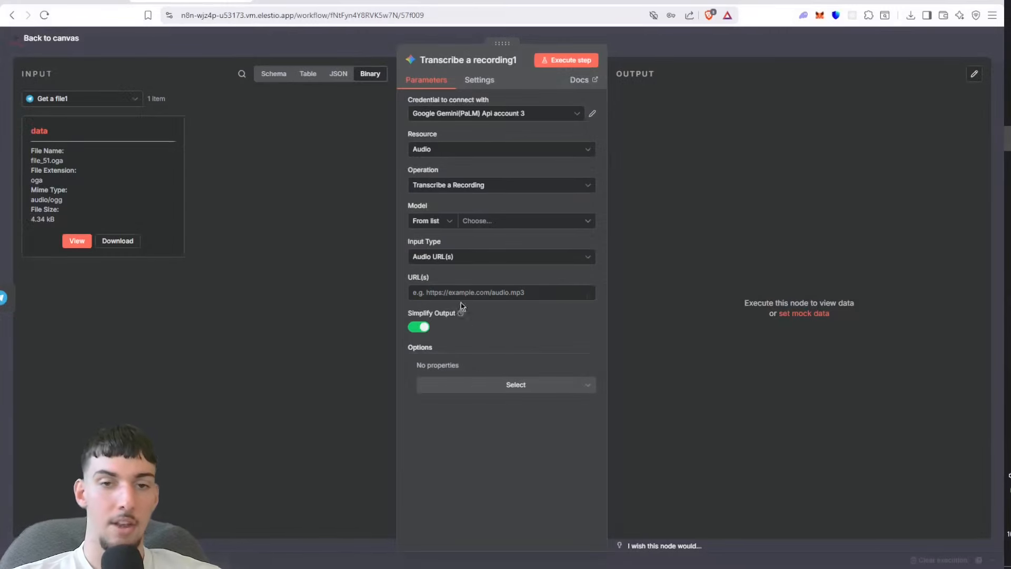
Step: Configure the transcription node with model models/gemini-2.5-pro, input type Binary File(s) using the data field, and Simplify Output off
click(477, 224)
click(471, 372)
click(495, 258)
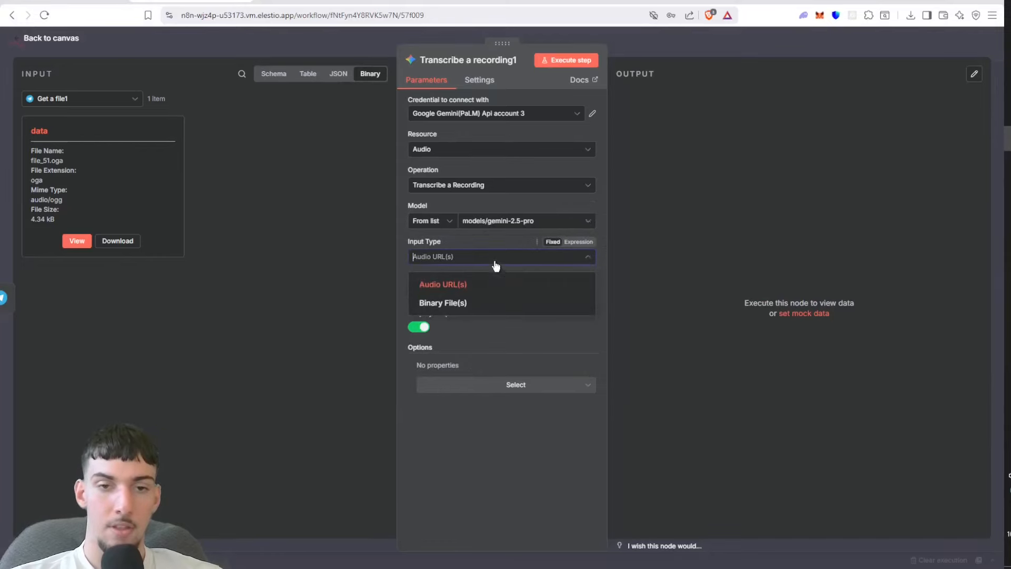
click(482, 302)
click(483, 292)
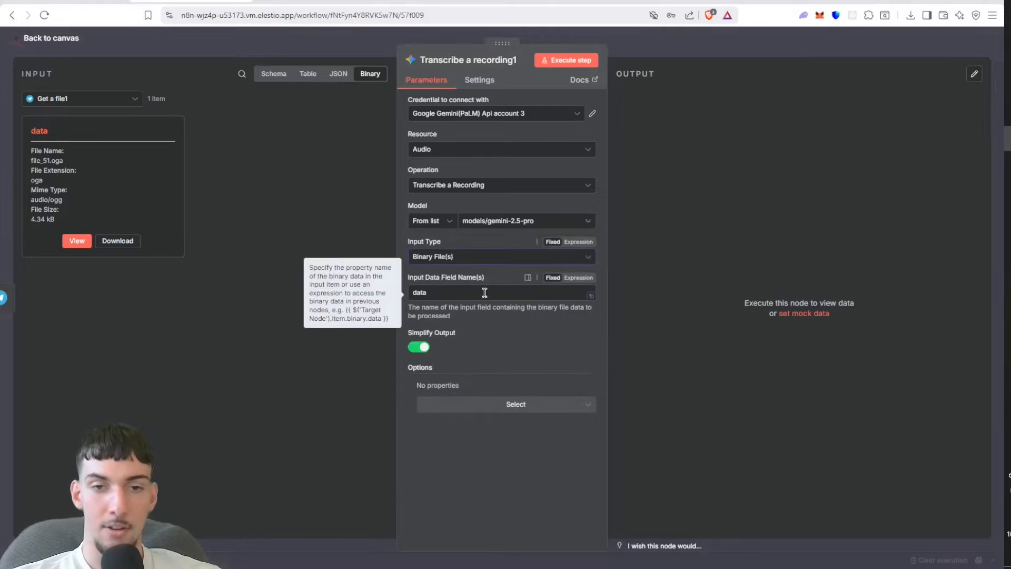
drag(60, 134, 24, 132)
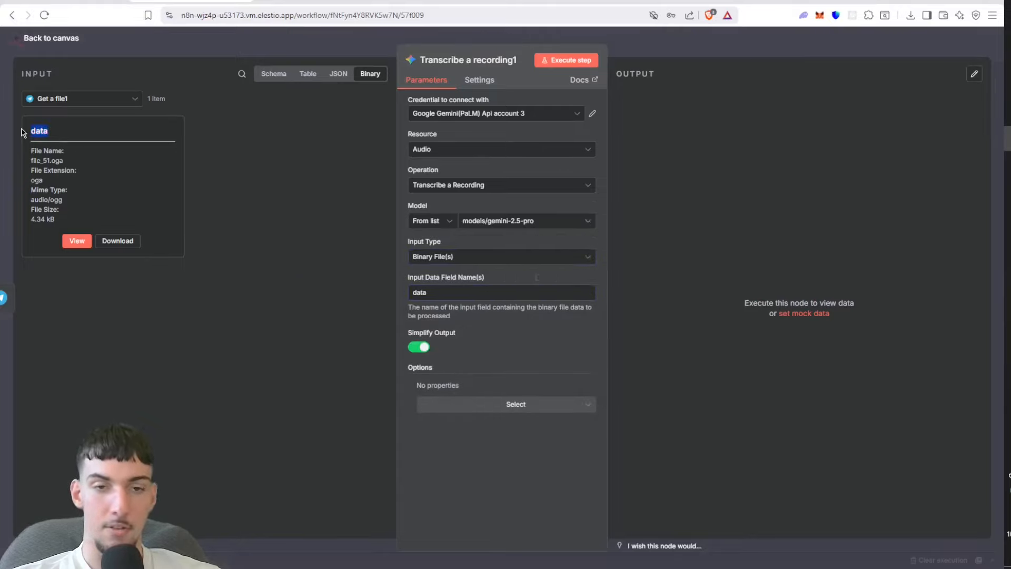
click(412, 347)
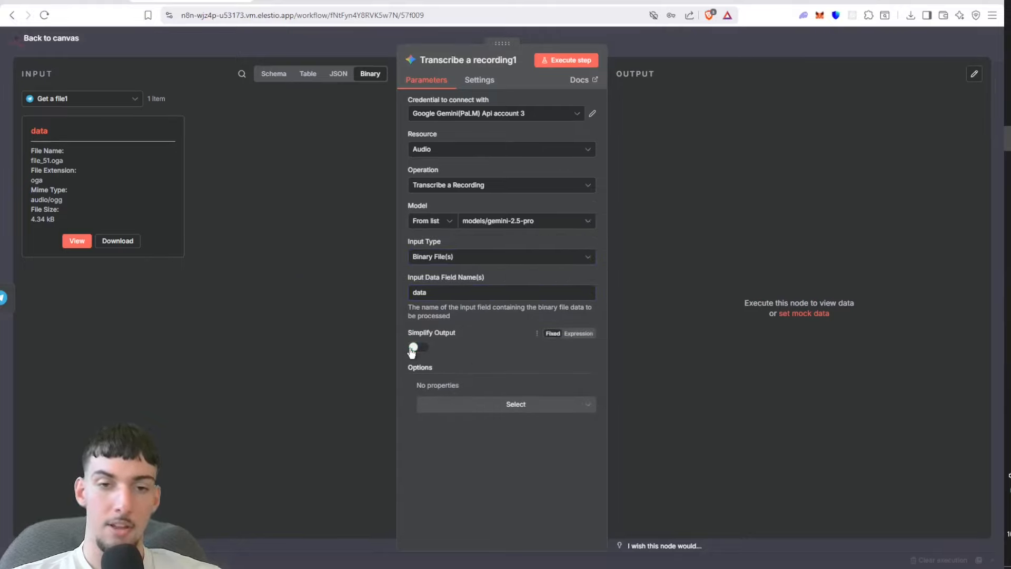
Step: Execute the transcription node, save the workflow, and reopen the node to check its output
click(584, 61)
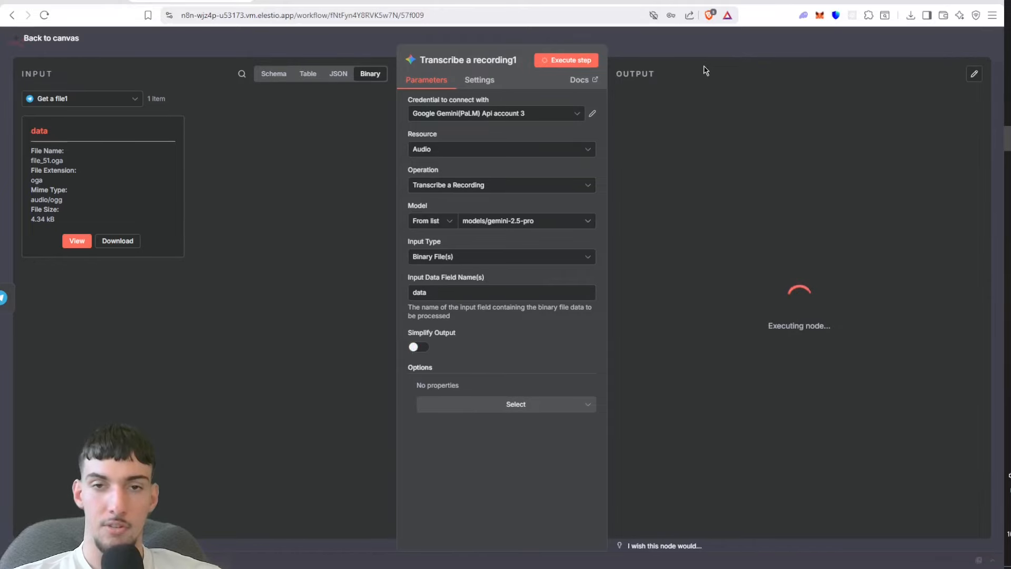
click(704, 56)
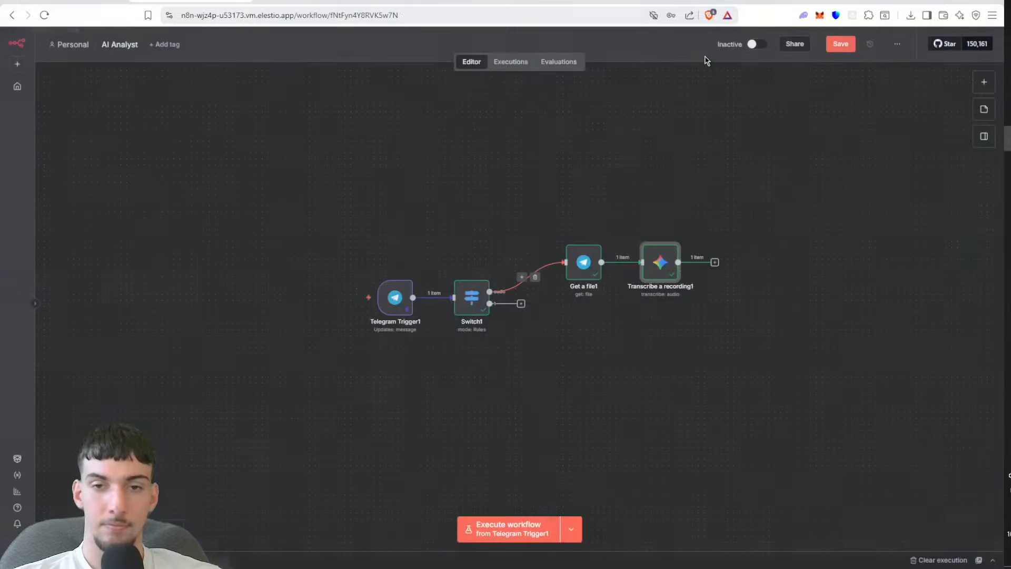
click(830, 50)
double_click(657, 267)
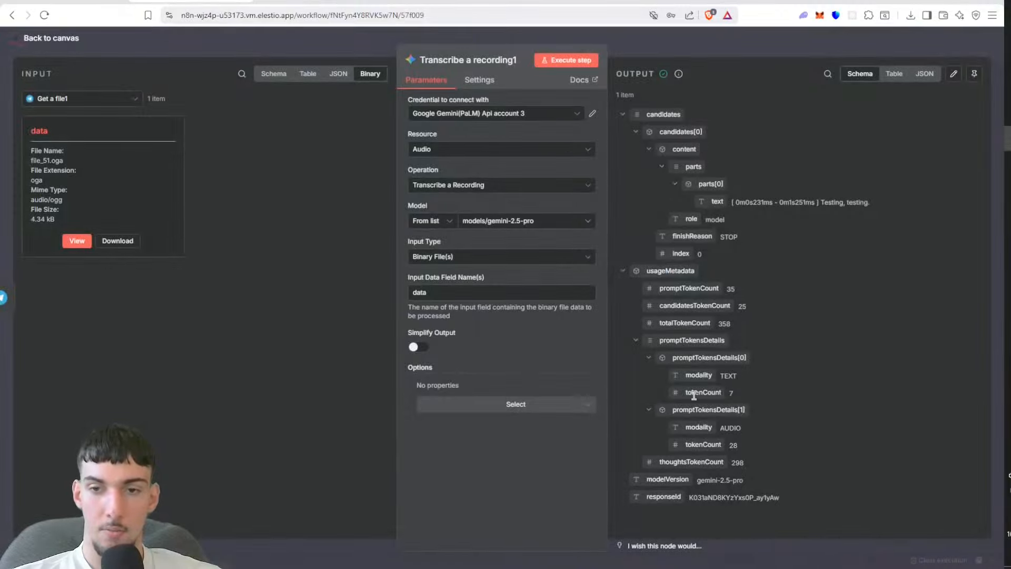
Step: Check the transcribed text in the transcription node's output, pin that output data, and return to the canvas
drag(872, 203, 822, 201)
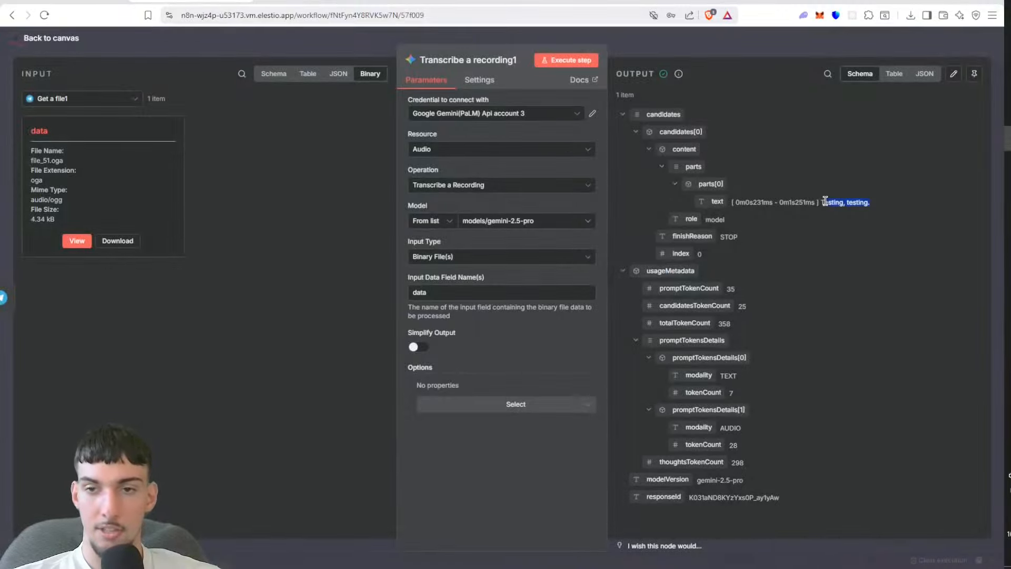
click(826, 192)
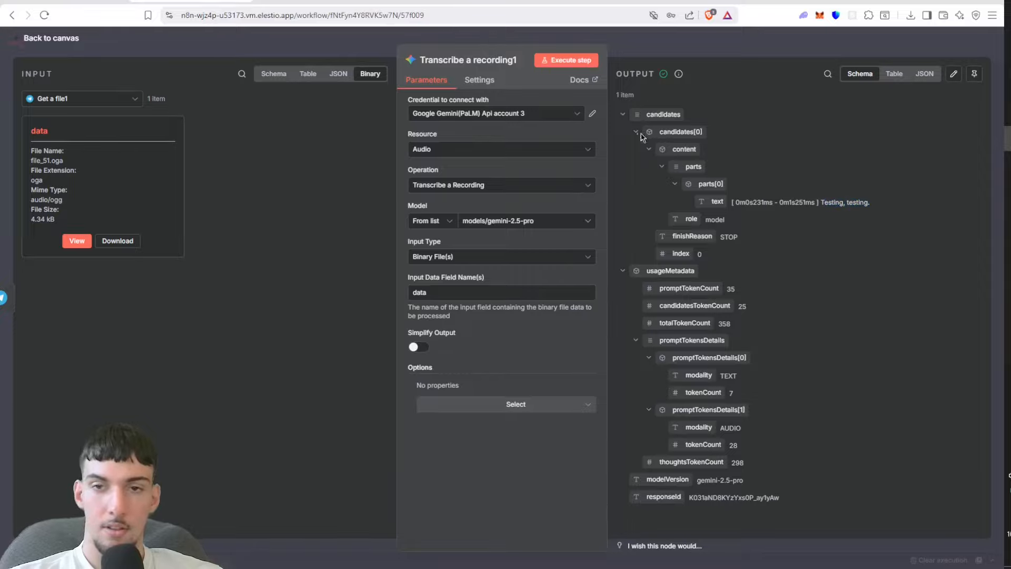
click(974, 74)
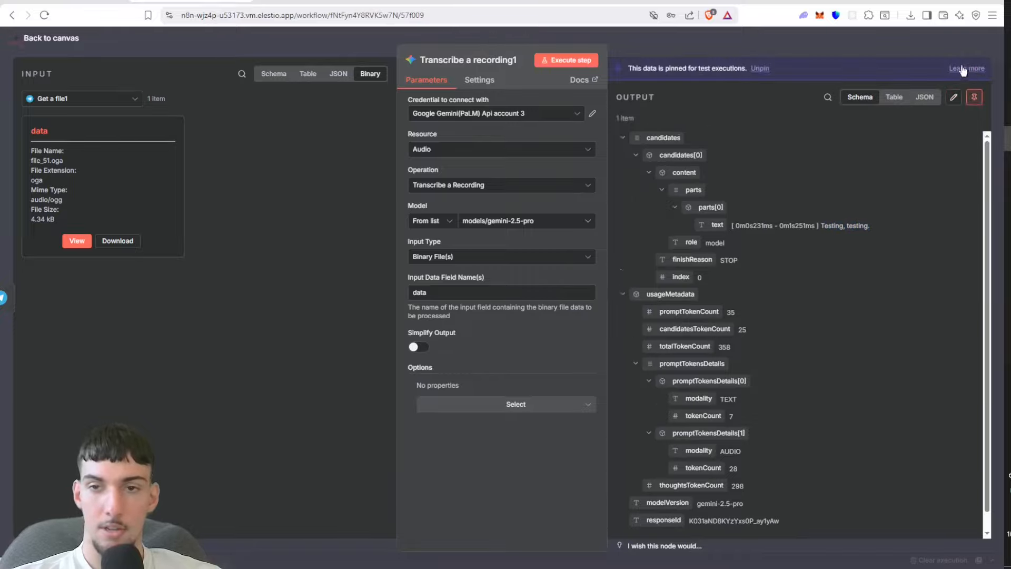
click(909, 51)
Step: Add an AI Agent node after the transcription node and set its user message prompt source to Define below
click(715, 263)
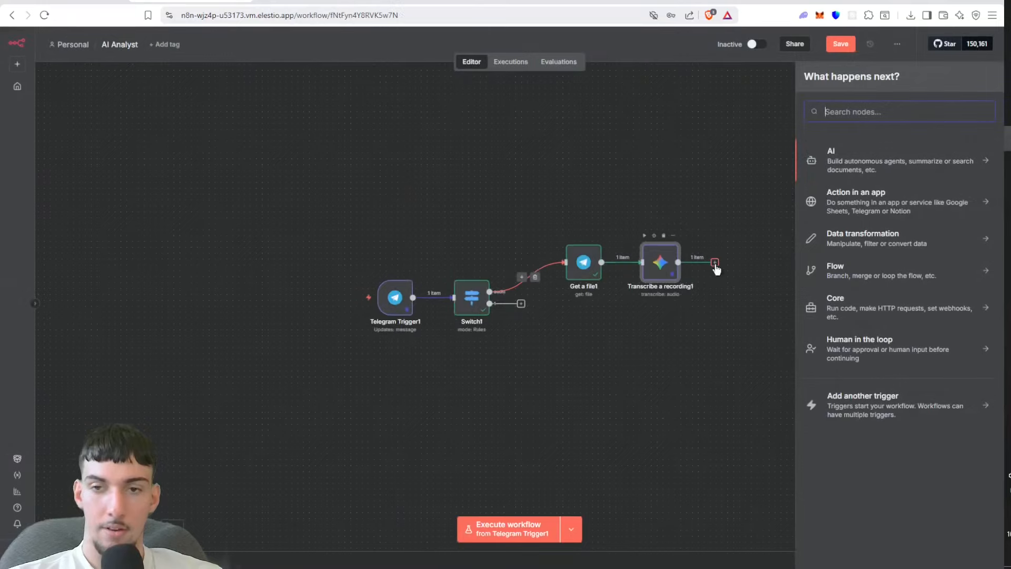
text(ag)
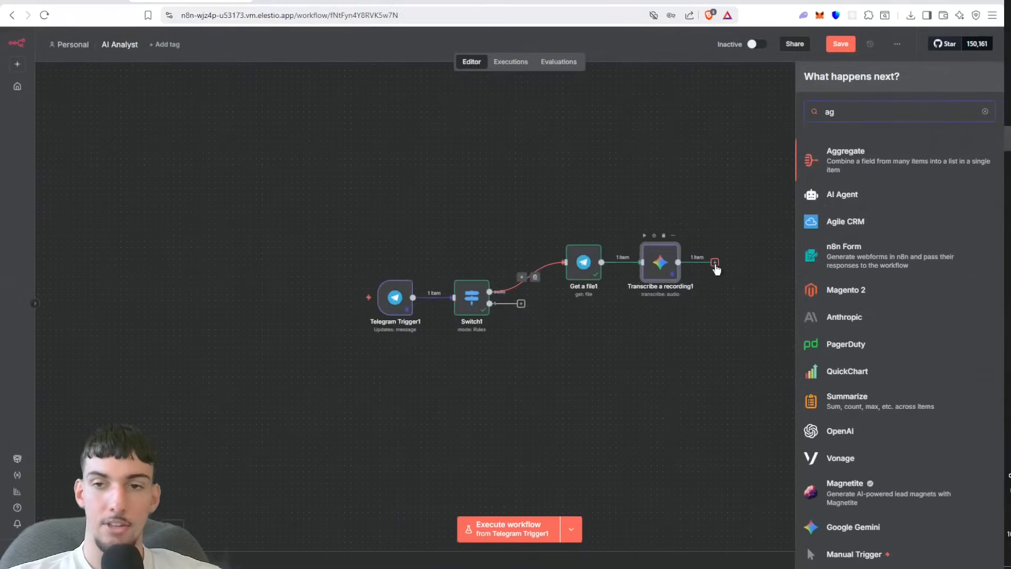
click(830, 203)
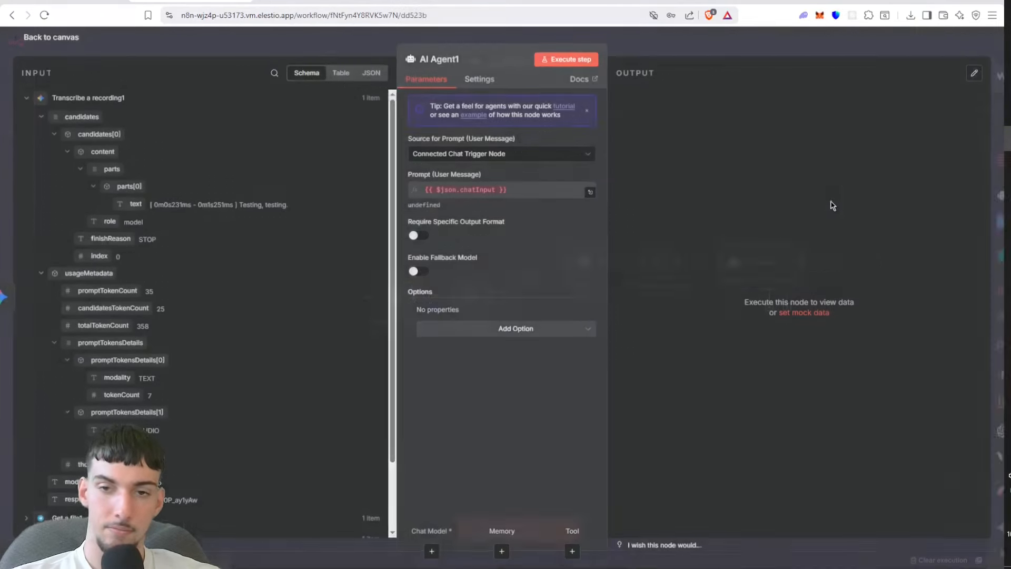
click(543, 155)
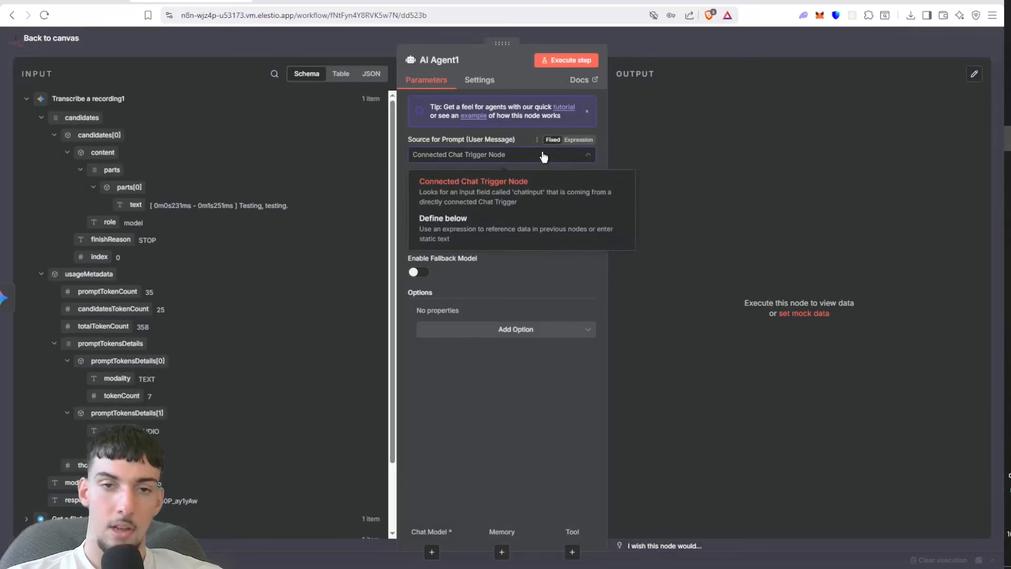
click(661, 158)
click(453, 156)
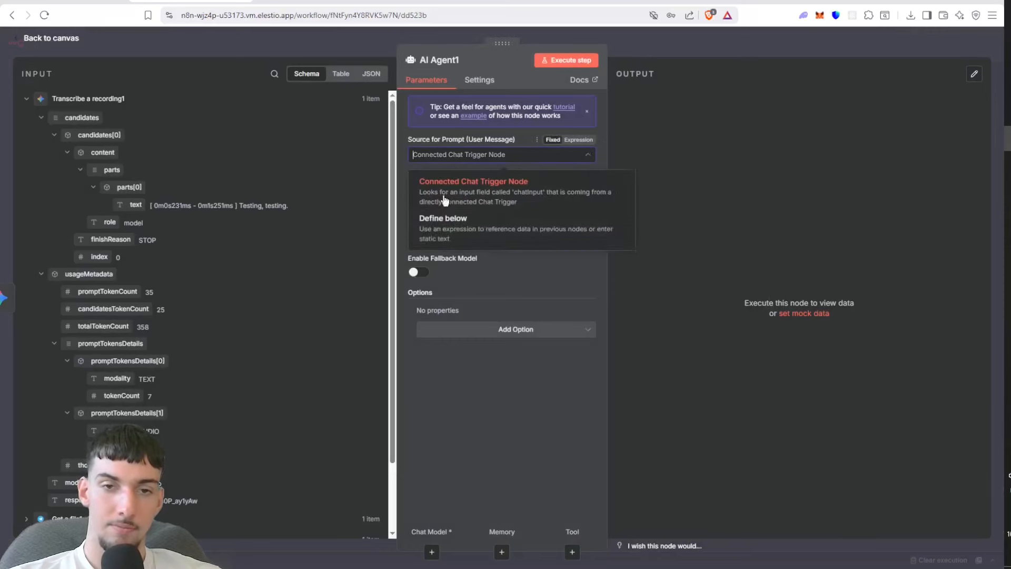
click(439, 234)
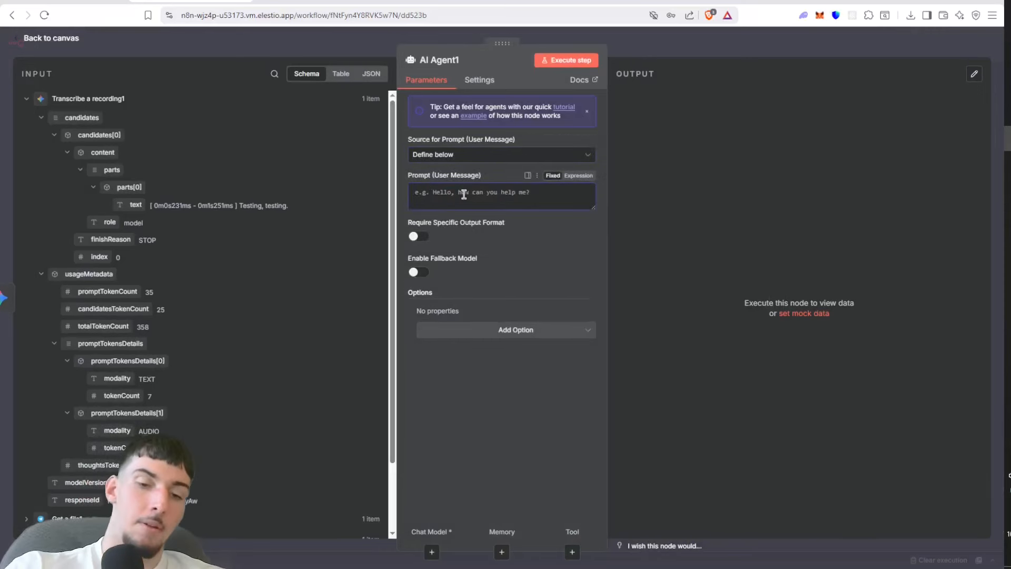
Step: Write the agent prompt with "Voice note:" followed by {{ $json.candidates[0].content.parts[0].text }} and an empty "Text message:" line below
text(Voice note:)
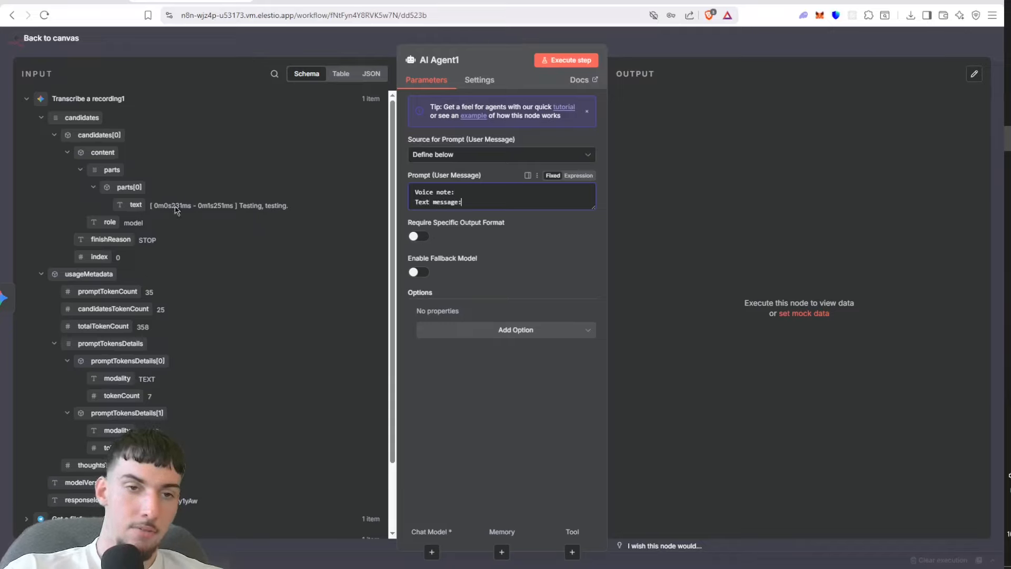
drag(136, 205, 482, 201)
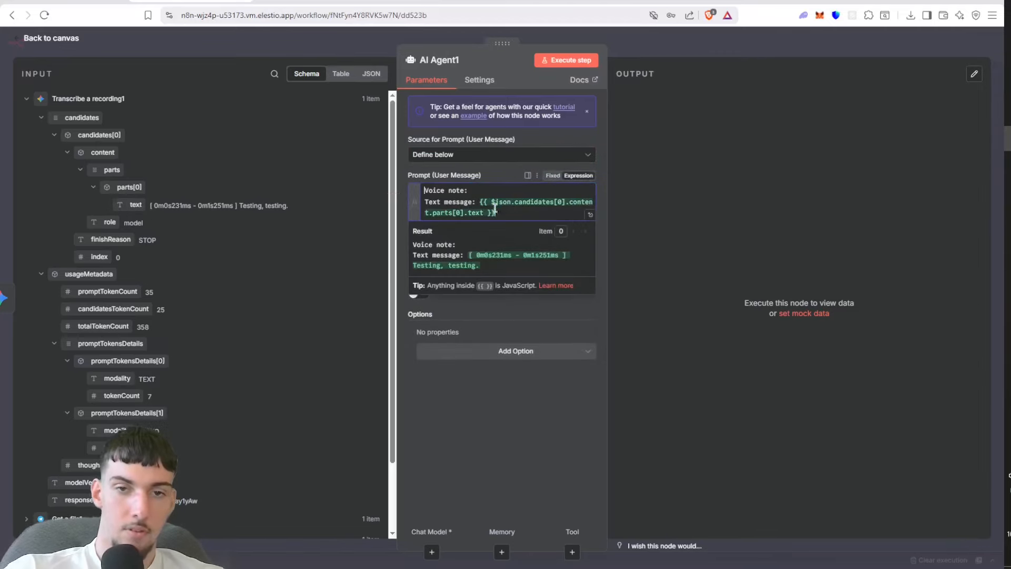
key(BackSpace)
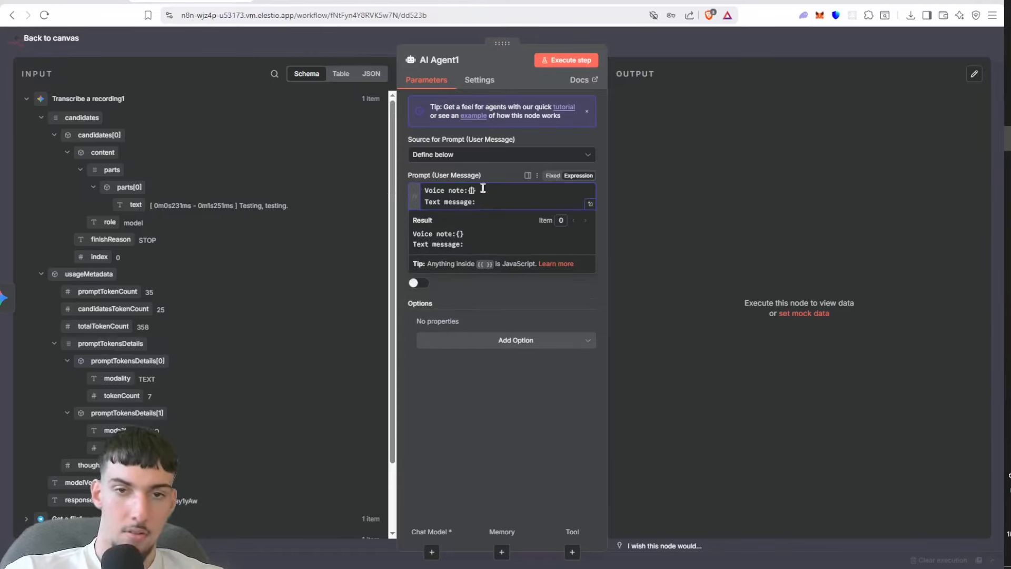
key(BackSpace)
text({ $json.candidates[0].content.parts[0].text }})
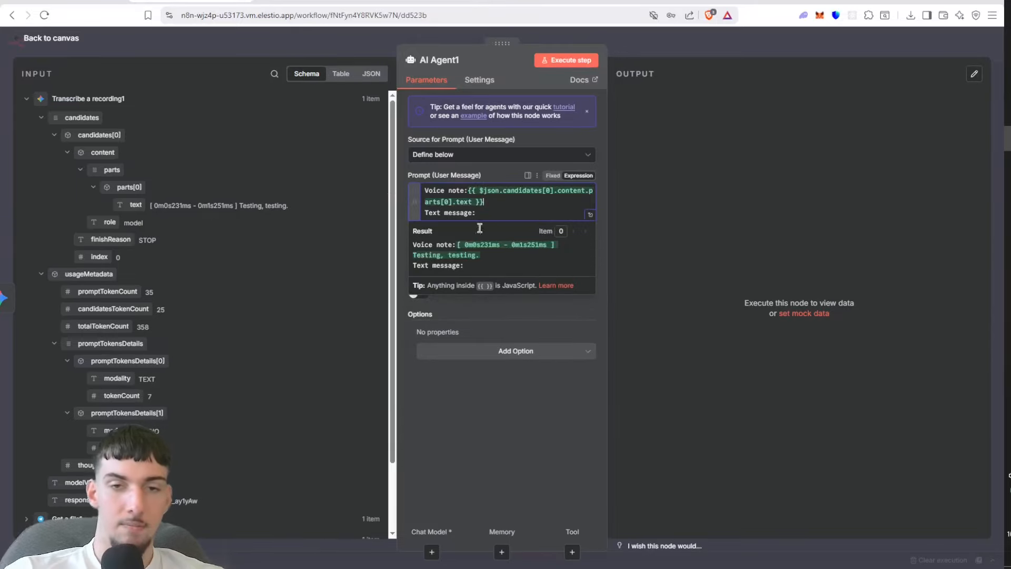
Step: Close the agent settings and save the workflow, and look at the OpenRouter credits page before returning to n8n
click(316, 54)
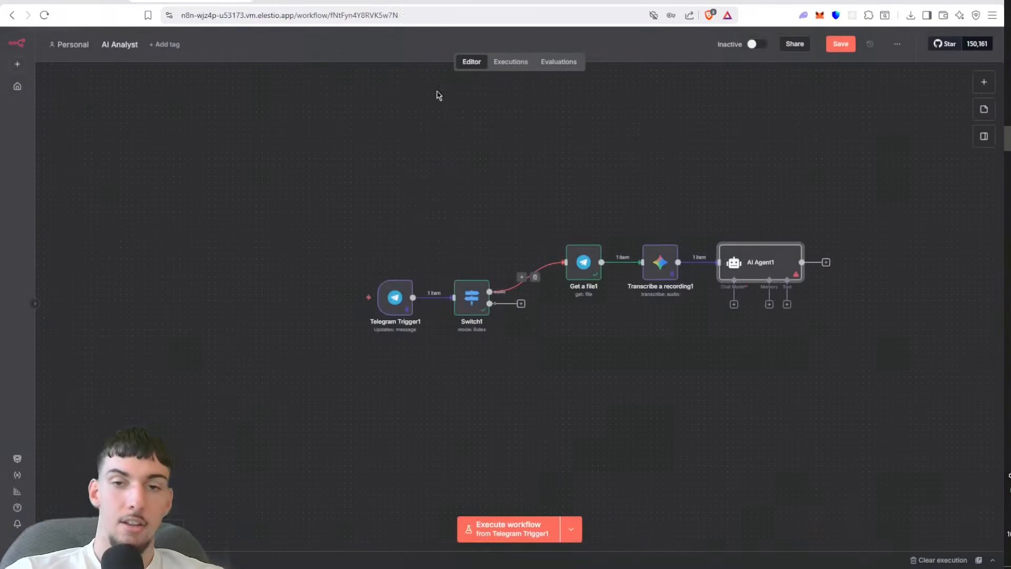
click(848, 46)
click(811, 1)
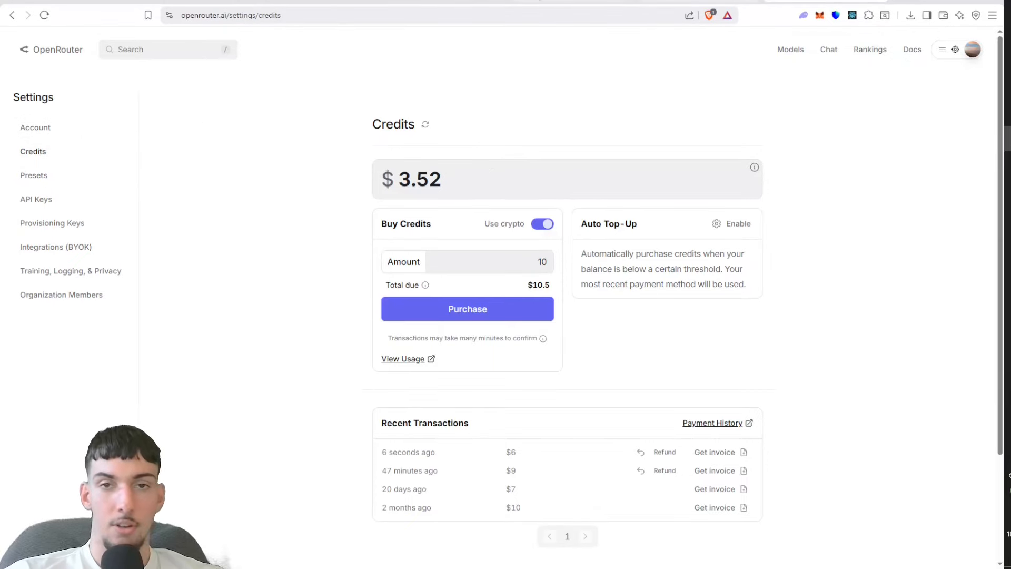
click(190, 1)
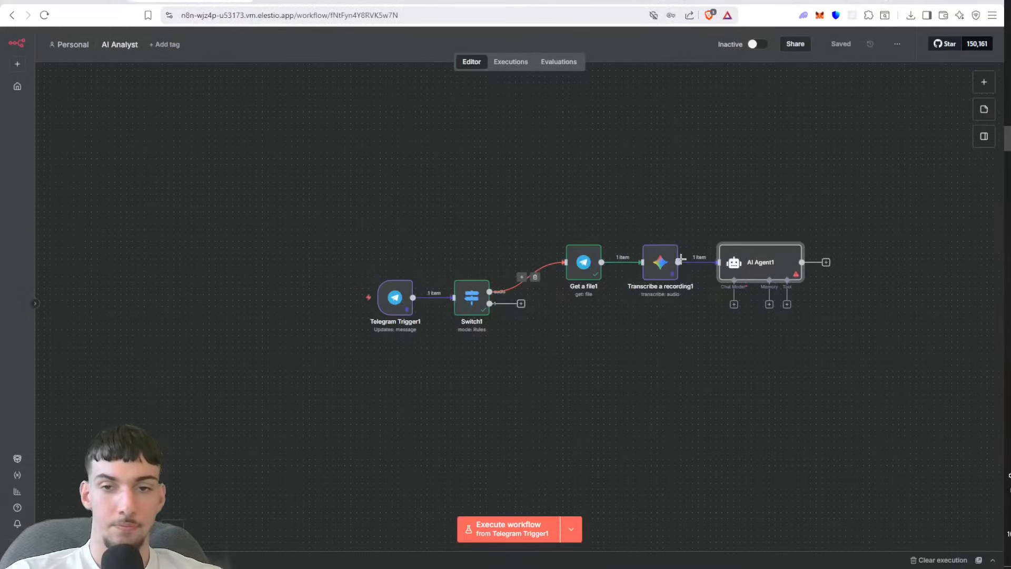
click(733, 304)
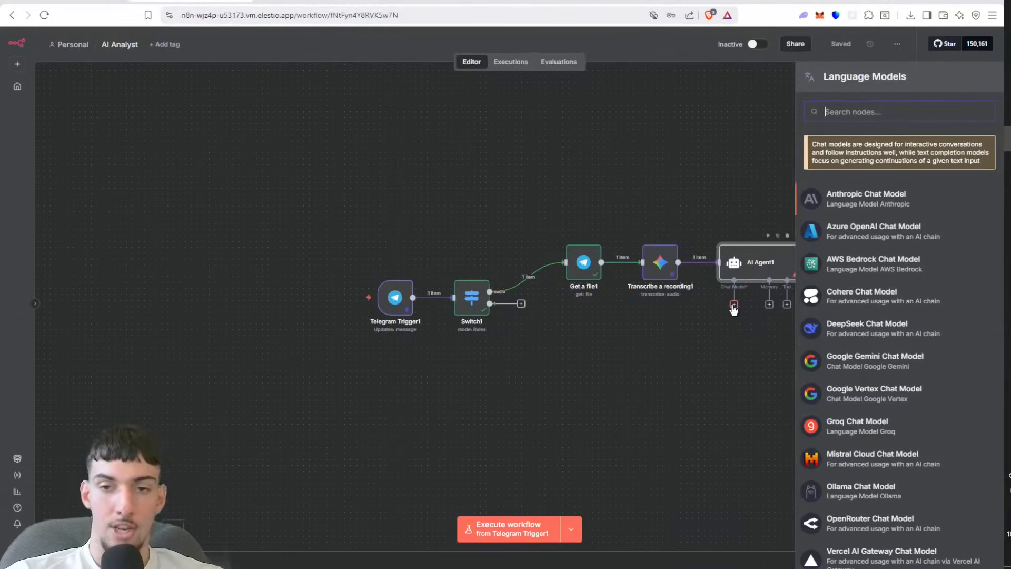
text(ope)
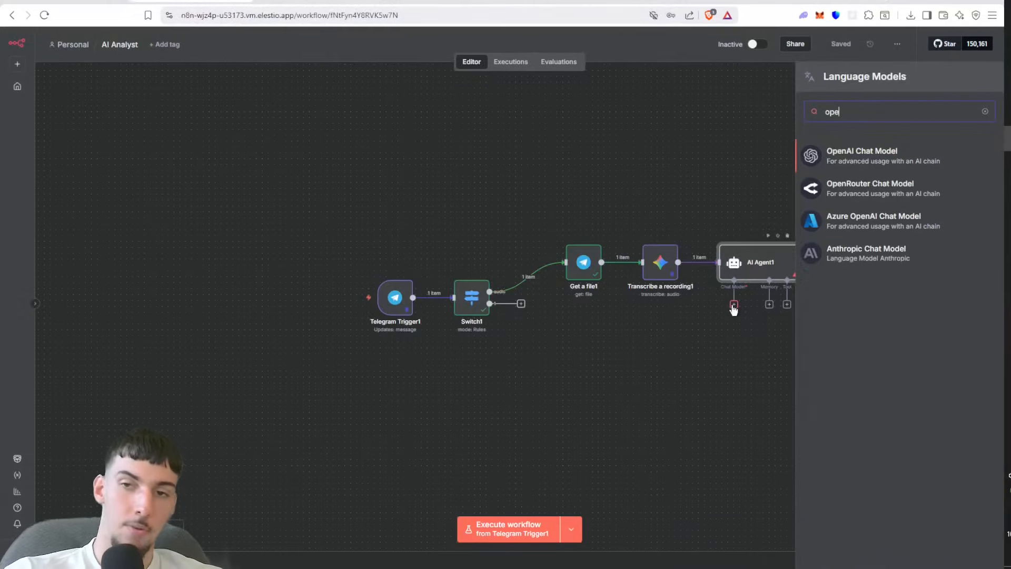
click(849, 267)
click(530, 115)
click(673, 50)
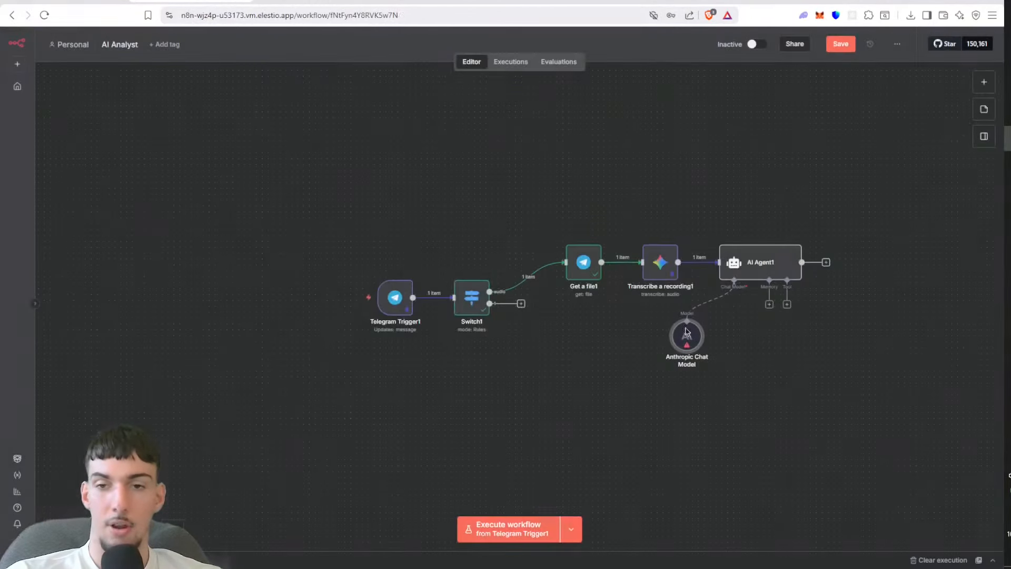
click(690, 317)
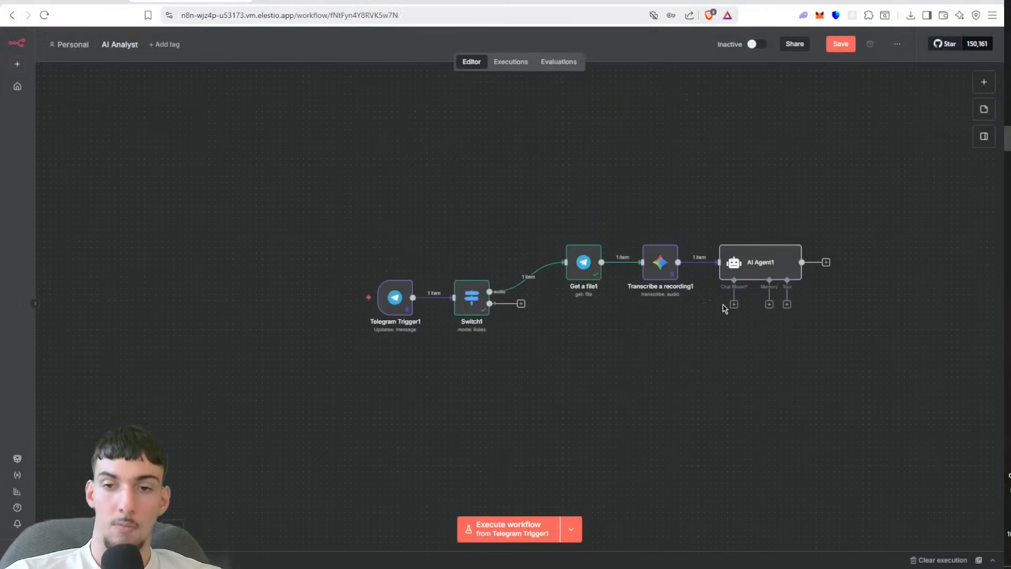
Step: Attach an OpenRouter Chat Model to the AI Agent and set its model to anthropic/claude-sonnet-4.5
click(733, 304)
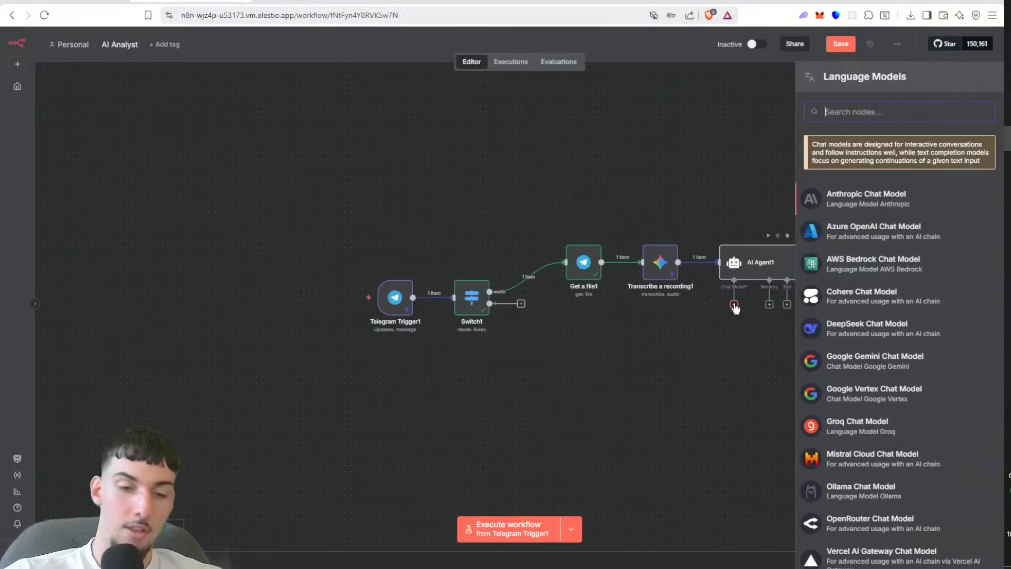
text(ope)
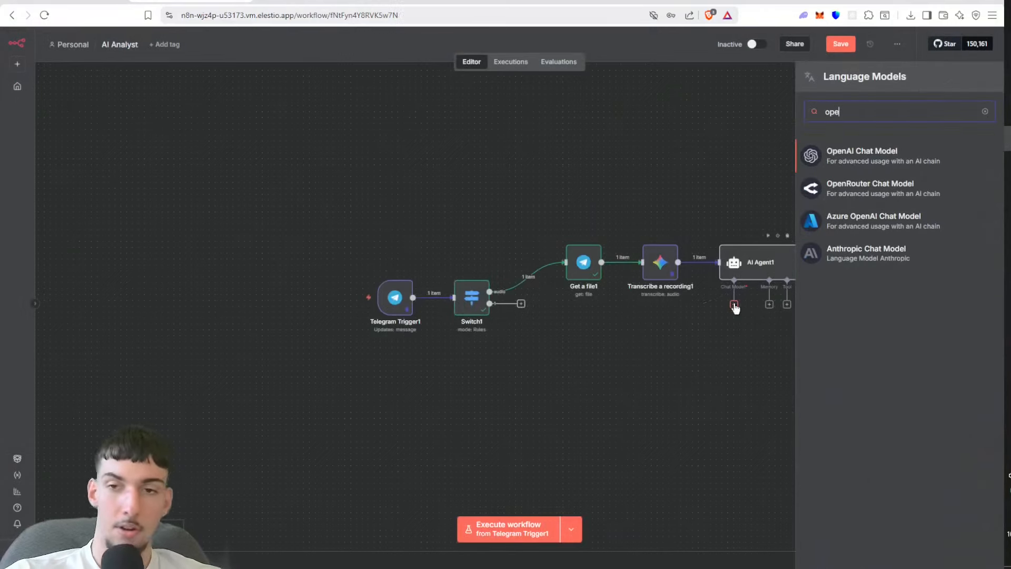
click(843, 196)
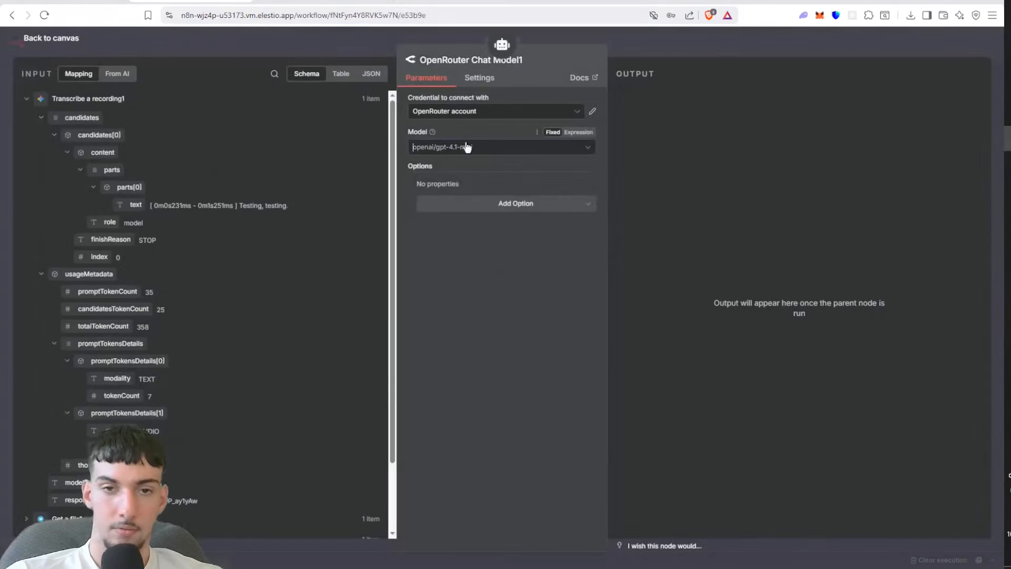
click(466, 147)
text(clau)
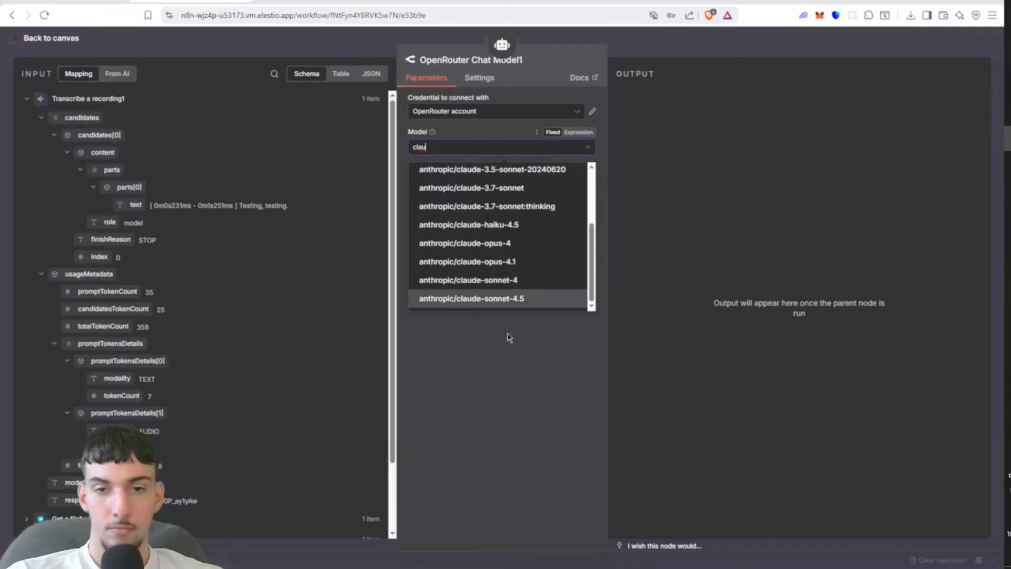
click(509, 299)
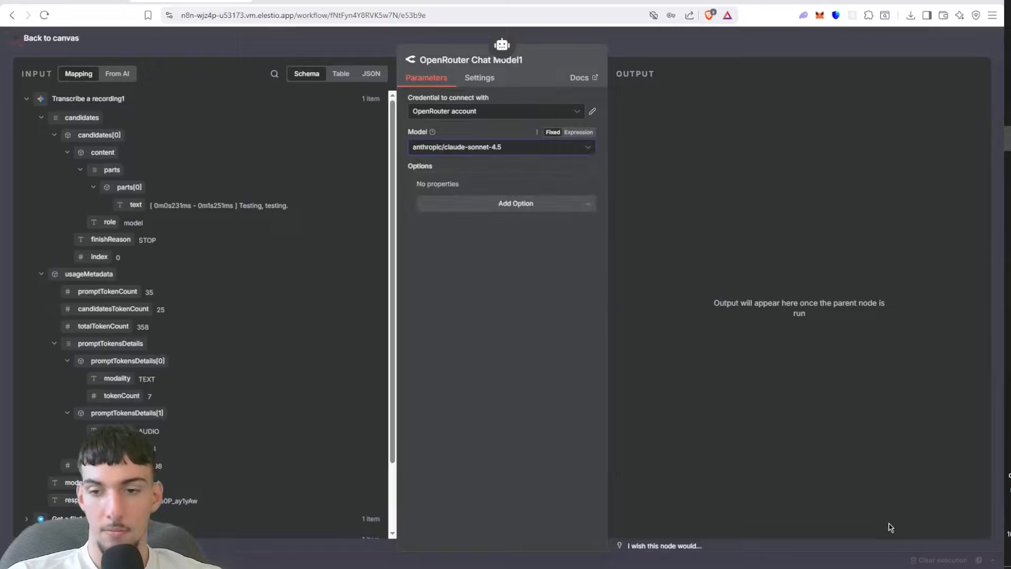
click(437, 147)
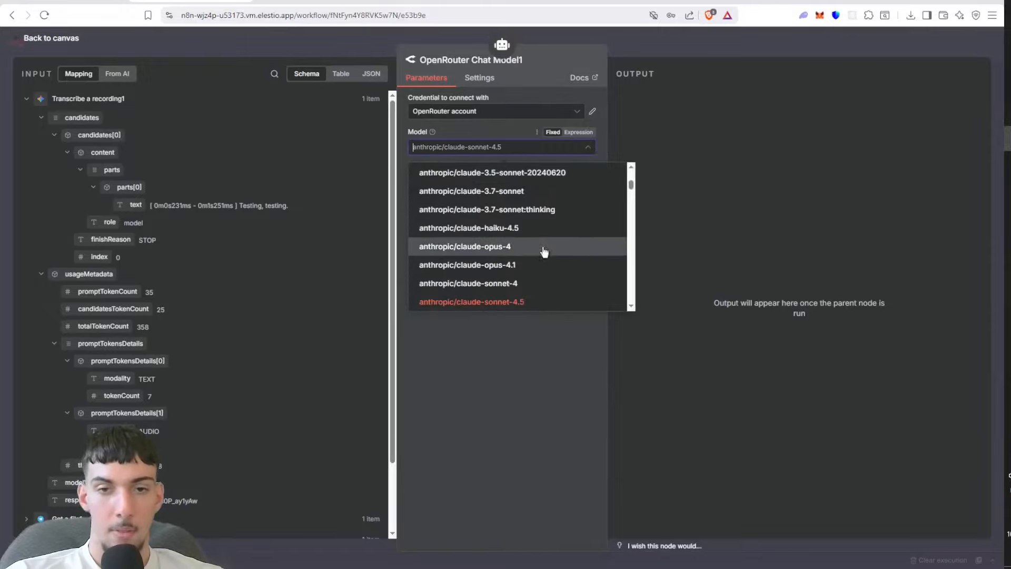
click(514, 300)
Step: Add the Maximum Number of Tokens option with value 32768 to the OpenRouter chat model and save the workflow
click(513, 210)
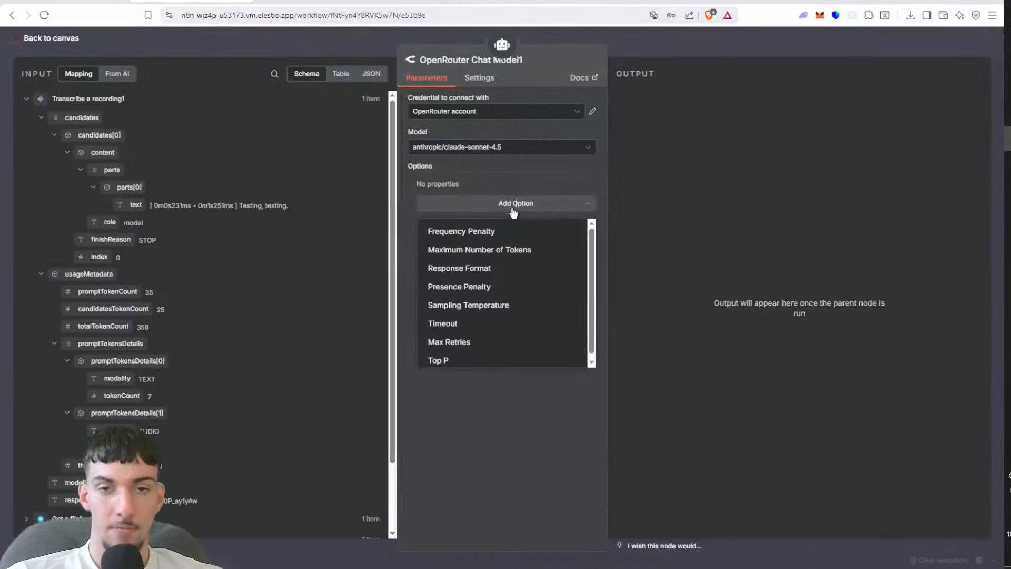
click(499, 250)
drag(465, 201, 410, 204)
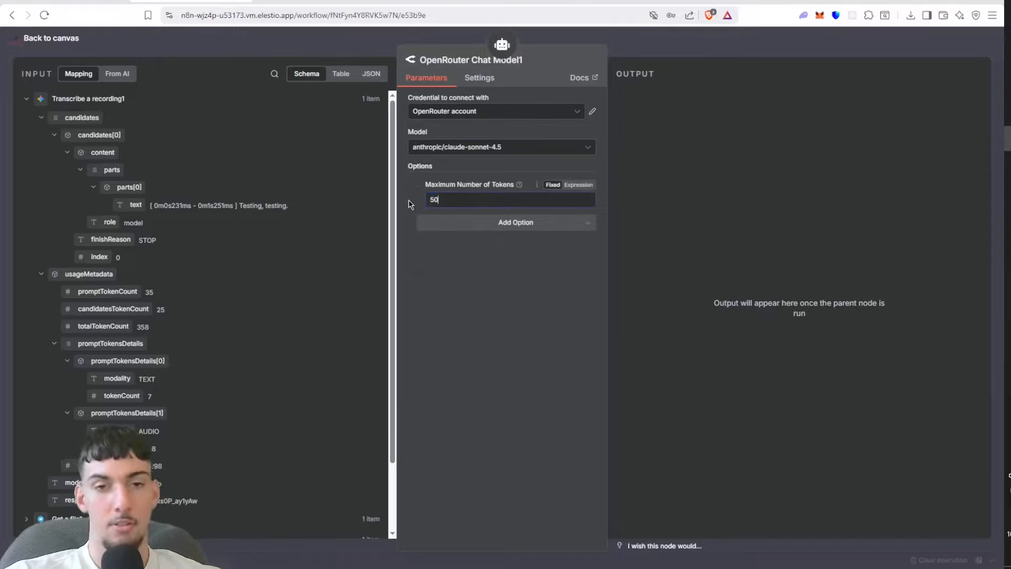
click(725, 209)
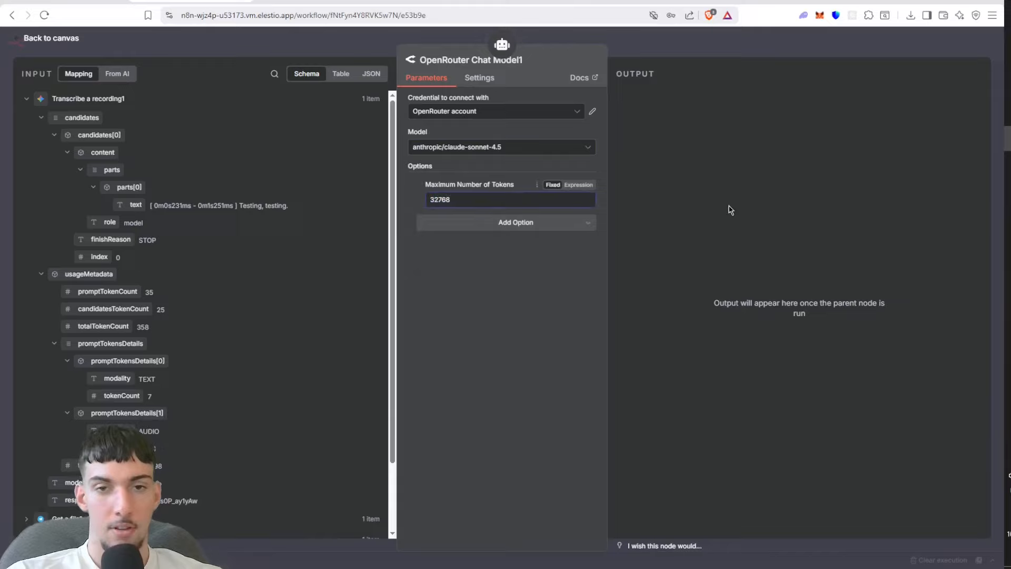
click(730, 43)
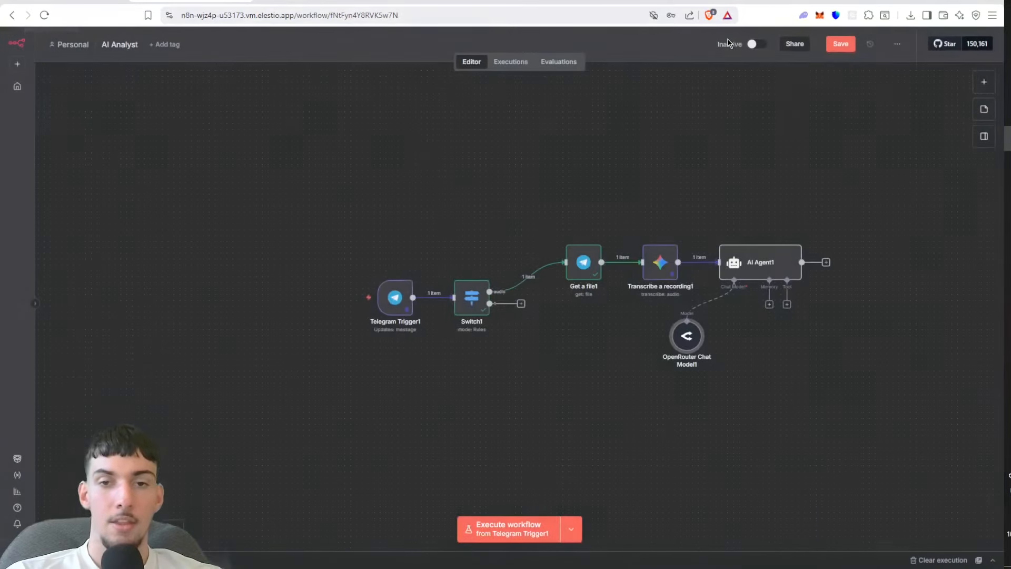
click(843, 51)
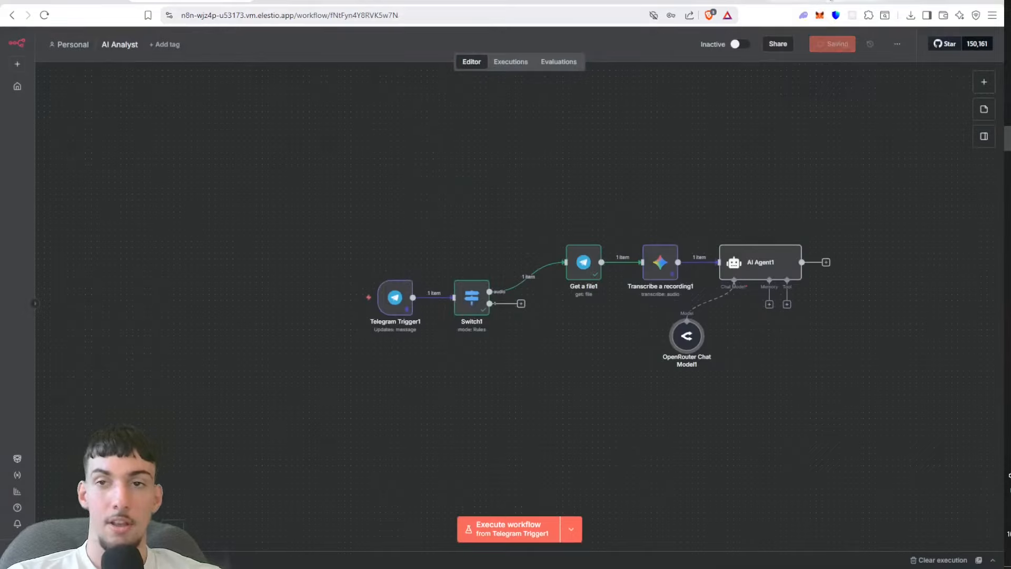
Step: Switch to OpenRouter and review the token usage and cost of recent requests on the Activity page
click(805, 2)
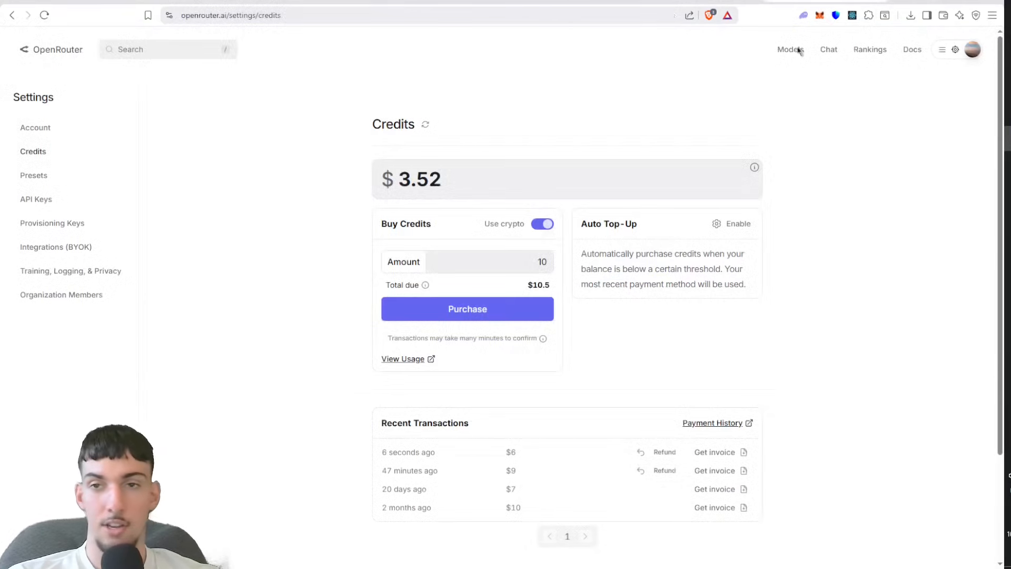
mouse_move(942, 49)
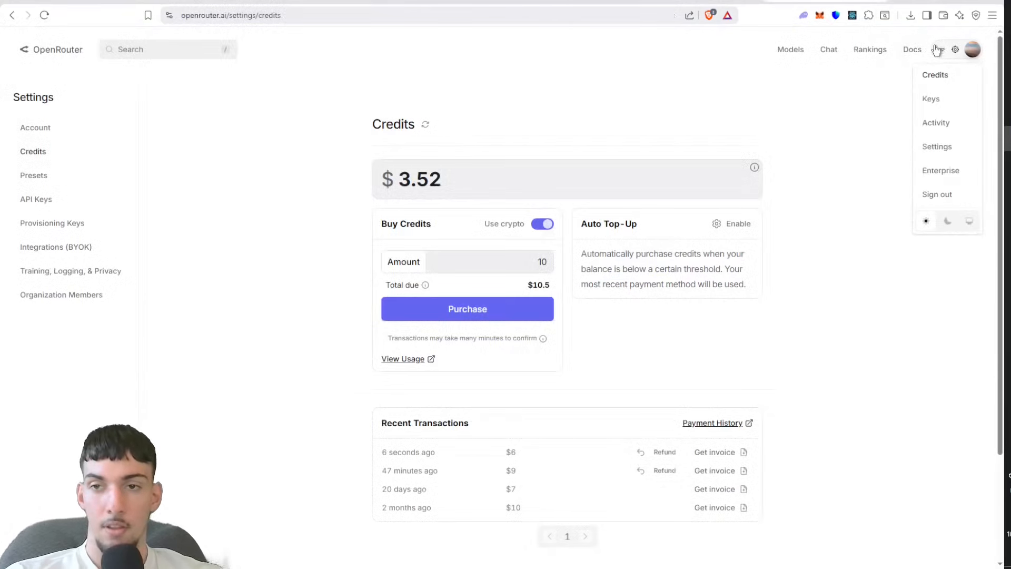
click(927, 133)
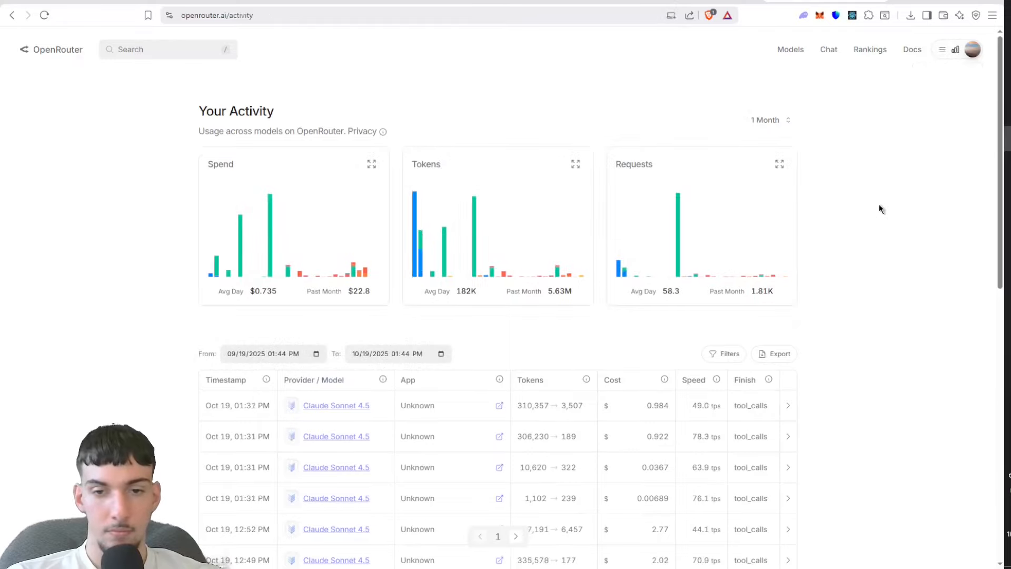
scroll(880, 208, down, 2)
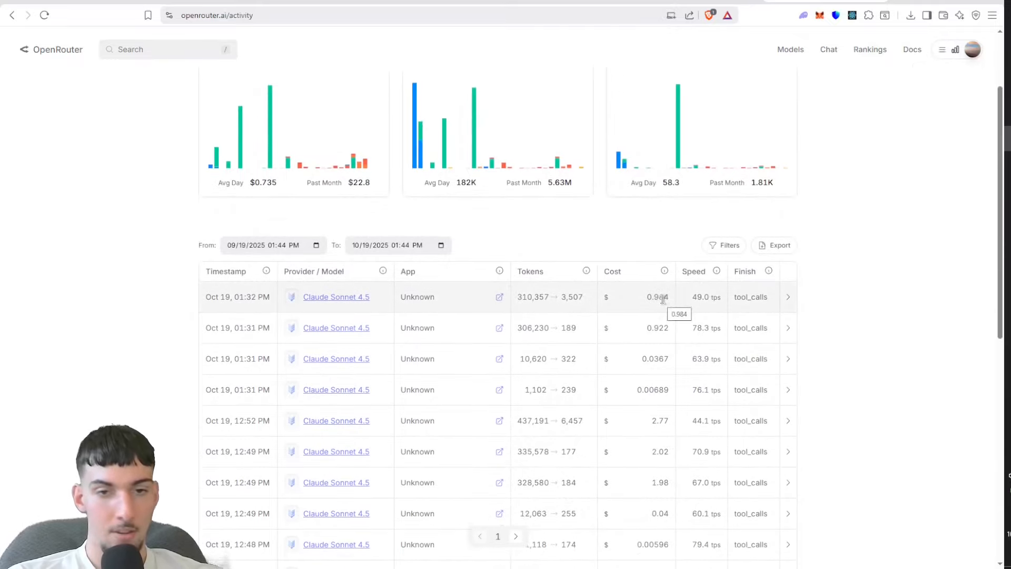
Step: Return from OpenRouter to the AI Analyst workflow, reposition the AI Agent and OpenRouter Chat Model nodes to make room, and save
scroll(695, 368, down, 2)
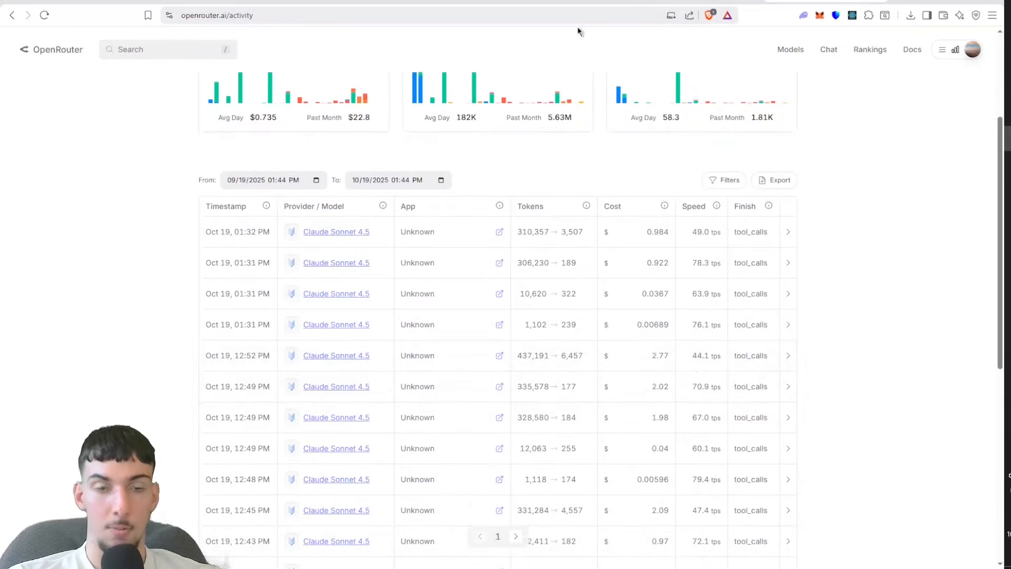
click(175, 2)
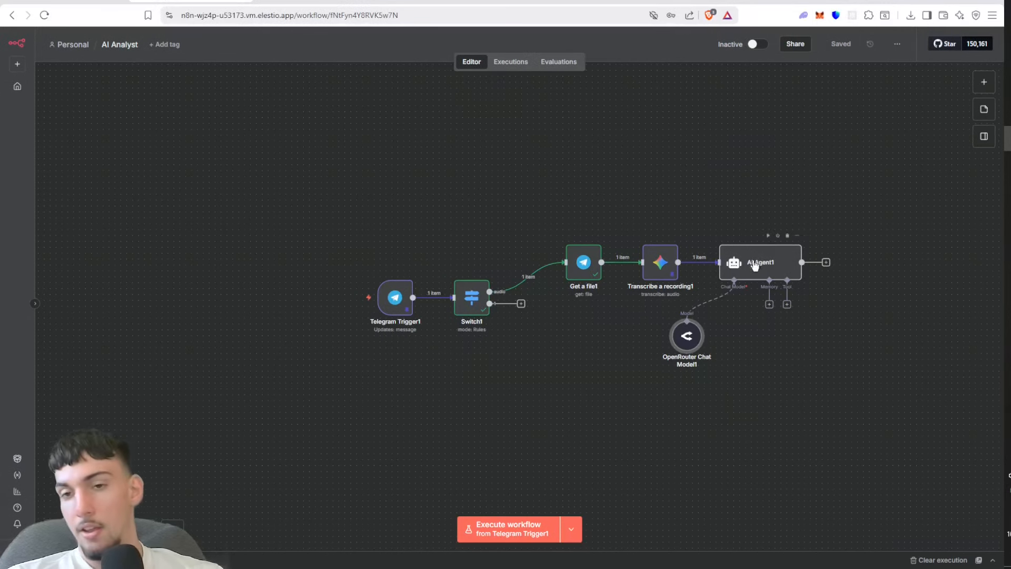
drag(812, 167, 629, 66)
drag(500, 242, 459, 289)
drag(591, 152, 602, 187)
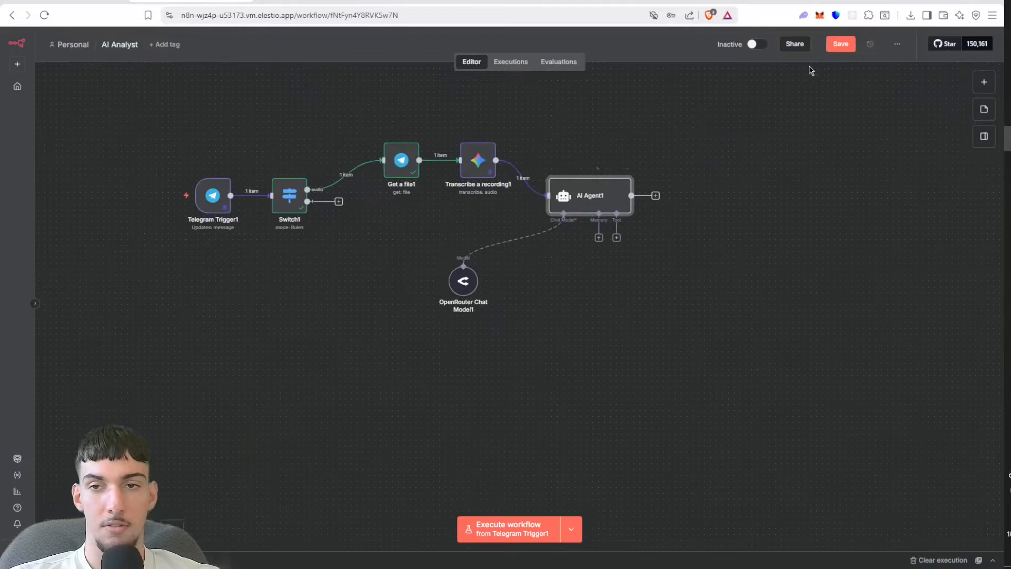
click(849, 50)
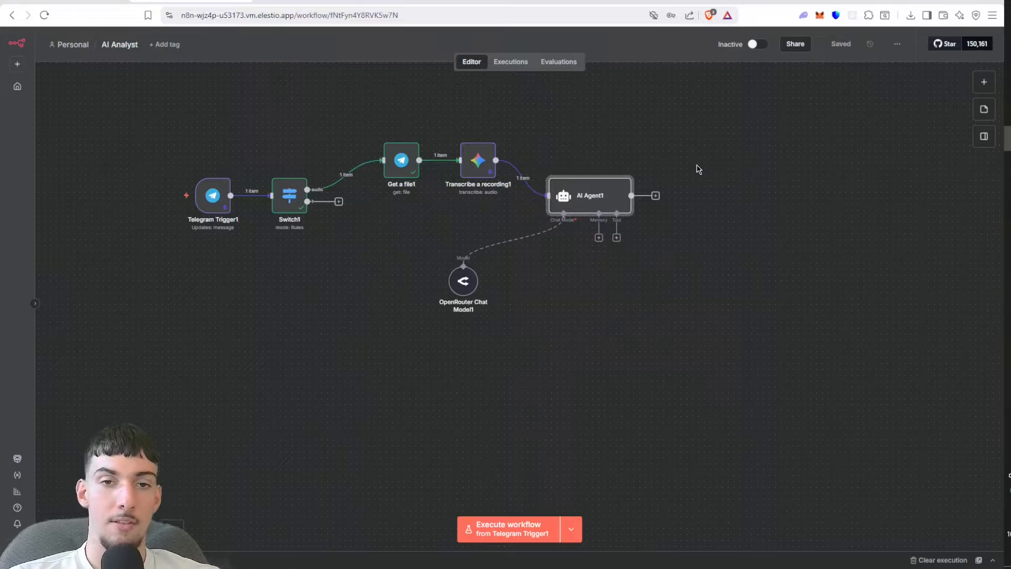
Step: Search the node library for tavily and view the details of the Tavily Tool and both Tavily nodes
click(976, 85)
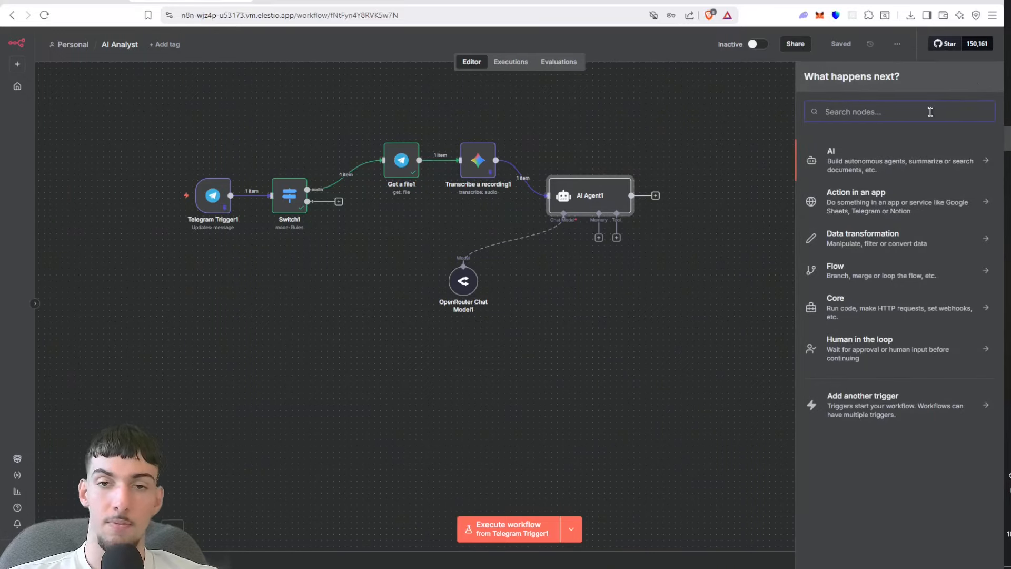
text(tavily)
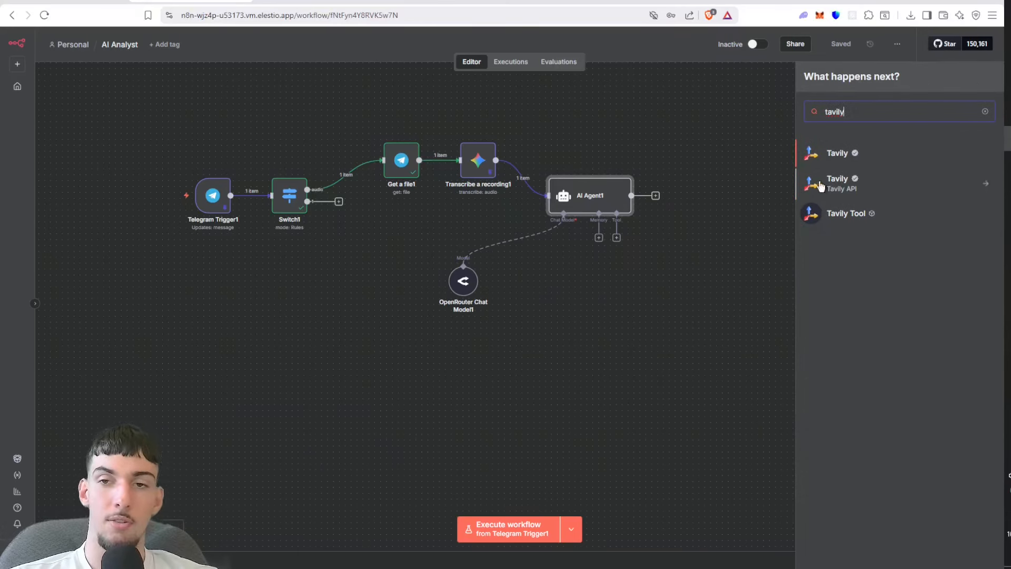
click(831, 212)
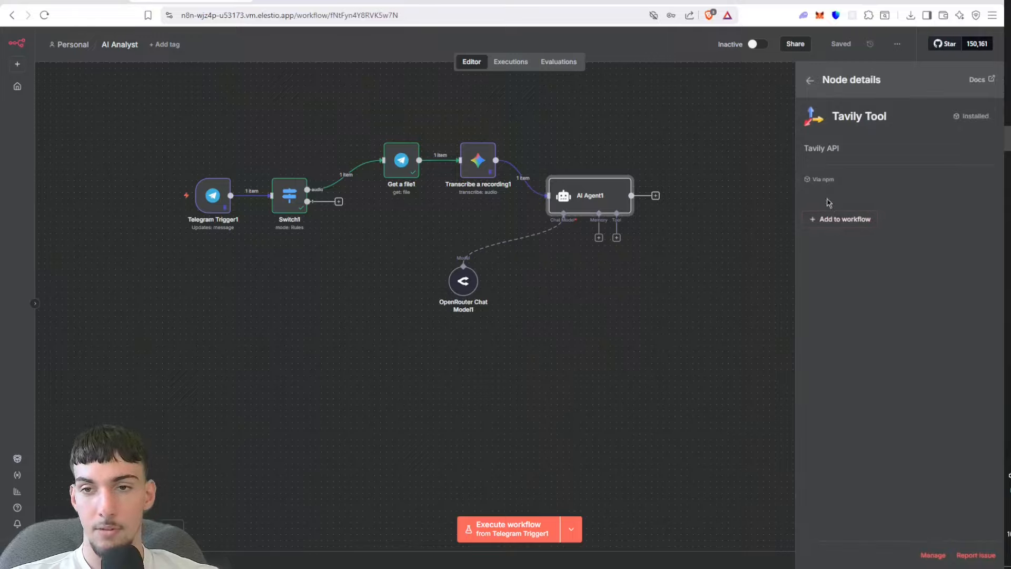
click(811, 80)
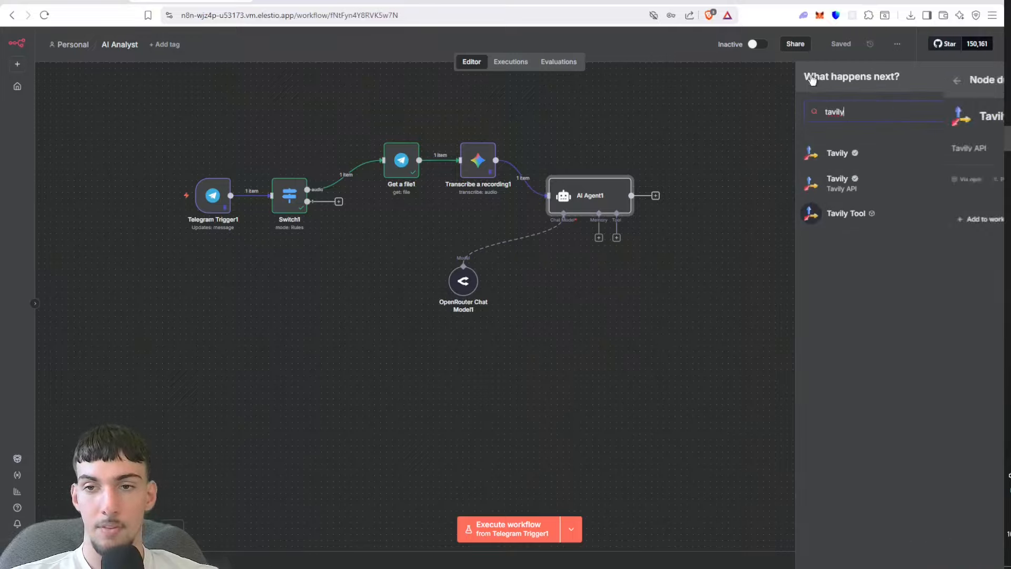
click(821, 181)
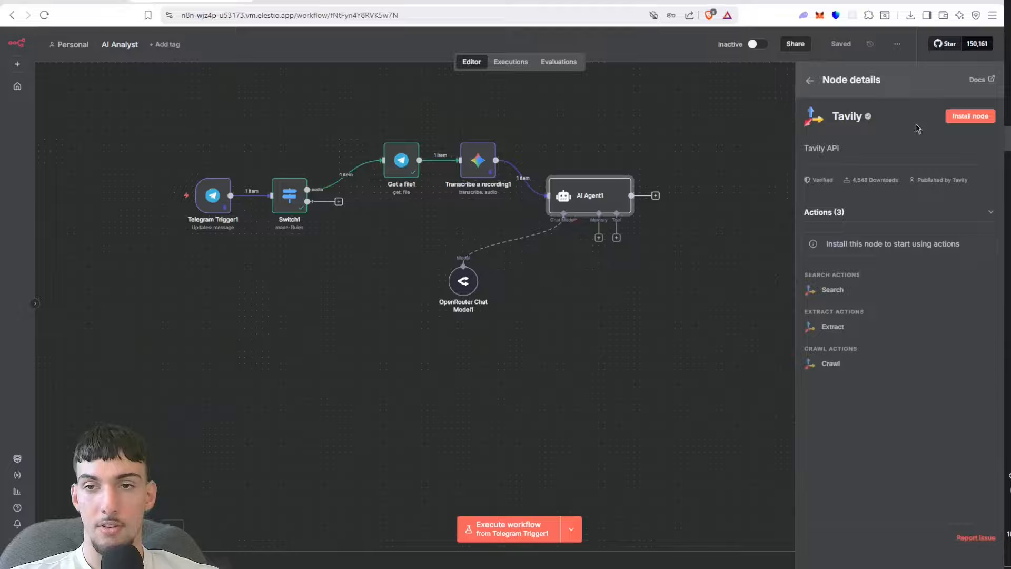
click(811, 84)
click(834, 160)
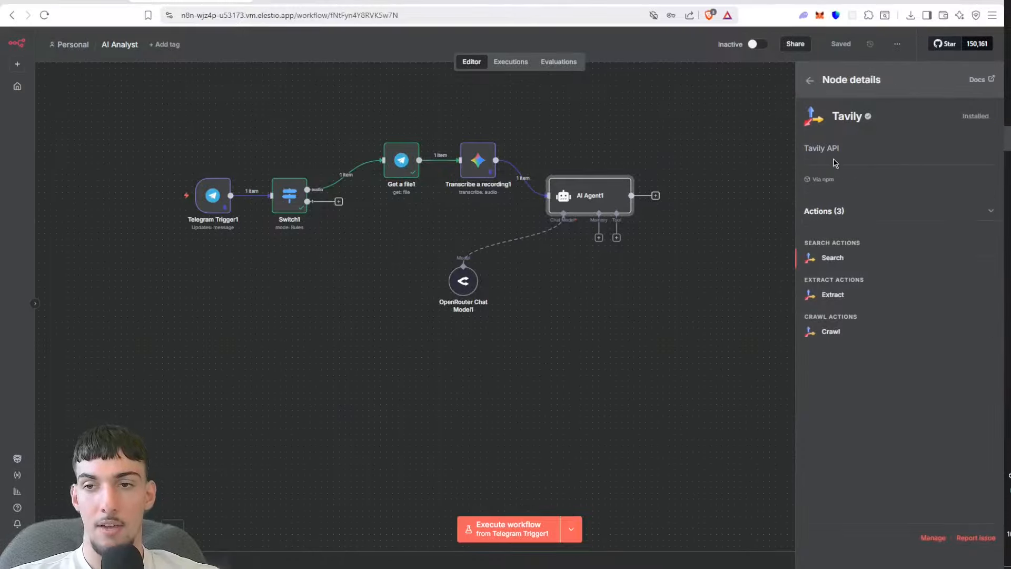
click(654, 260)
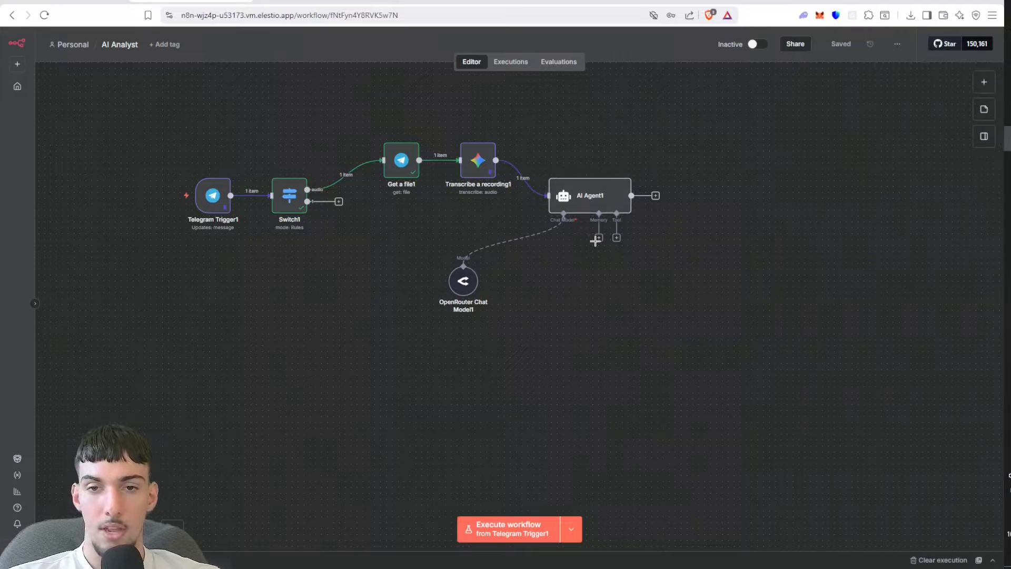
Step: Attach a Tavily Tool with the Search resource to the AI Agent and let the model define its Query automatically
click(617, 238)
text(tavil)
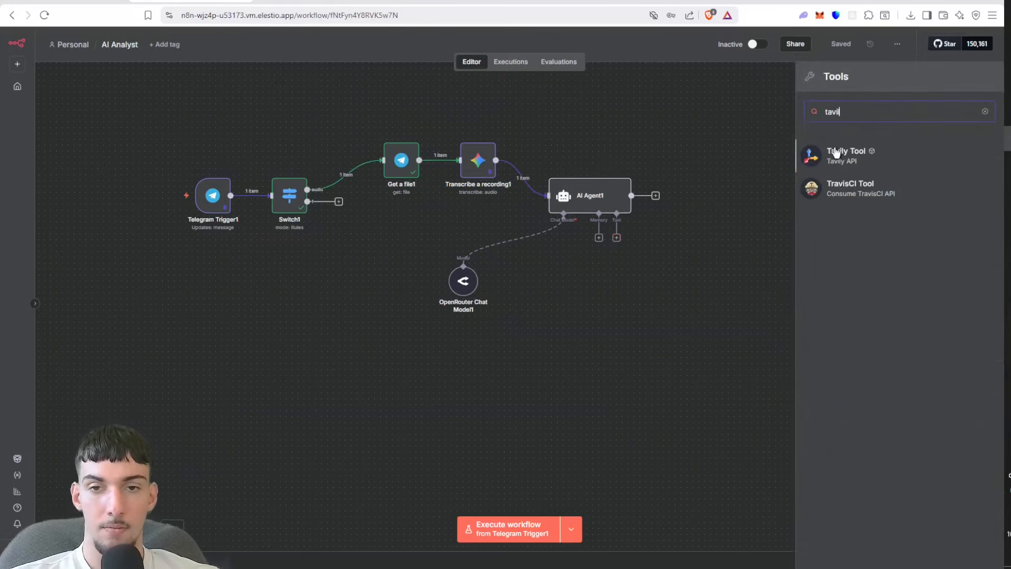
click(836, 153)
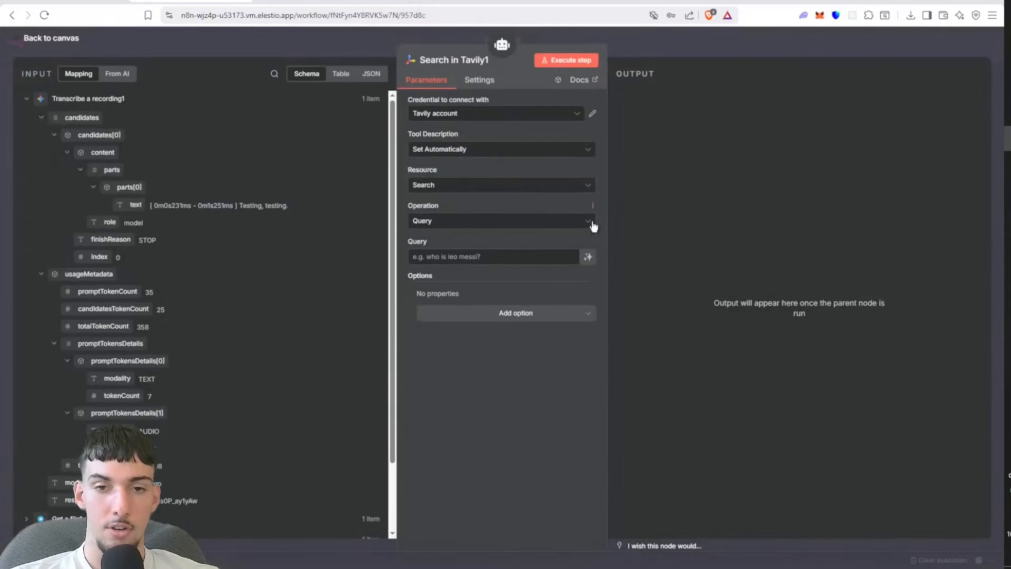
click(589, 256)
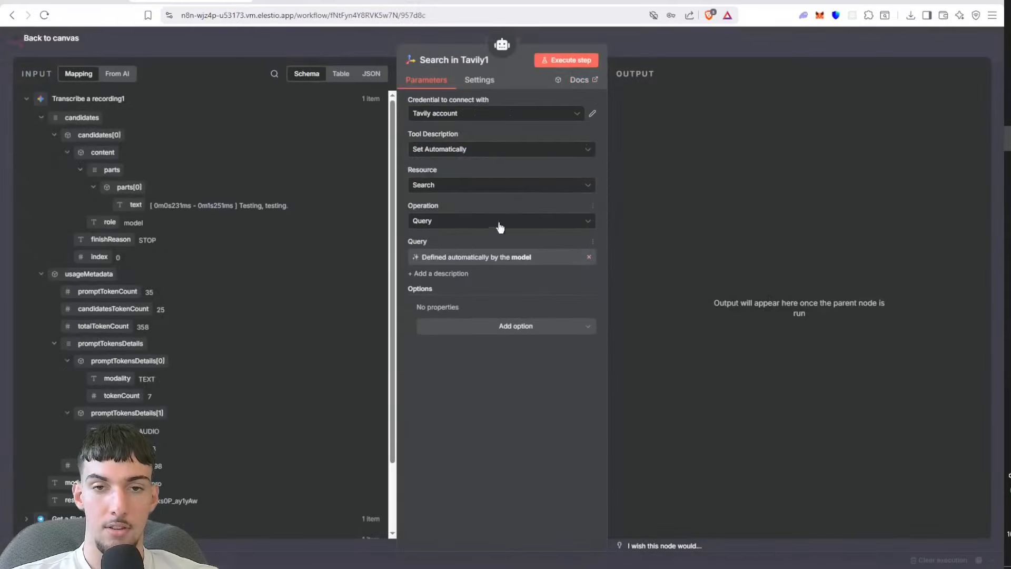
click(705, 39)
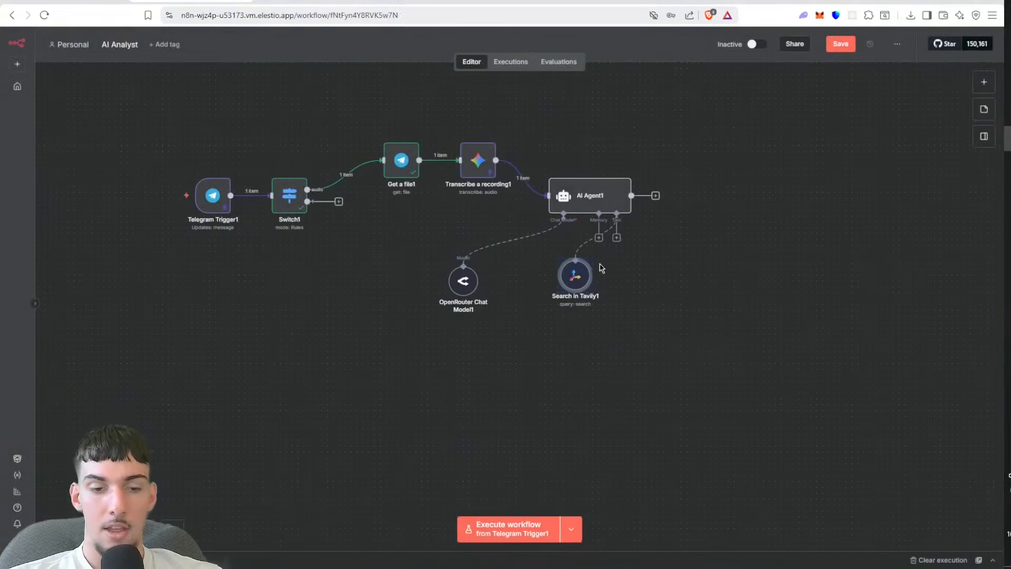
Step: Duplicate the Tavily search tool on the AI Agent, set the copy's resource to Crawl, and let the model define its URL
key(ctrl+c)
key(ctrl+v)
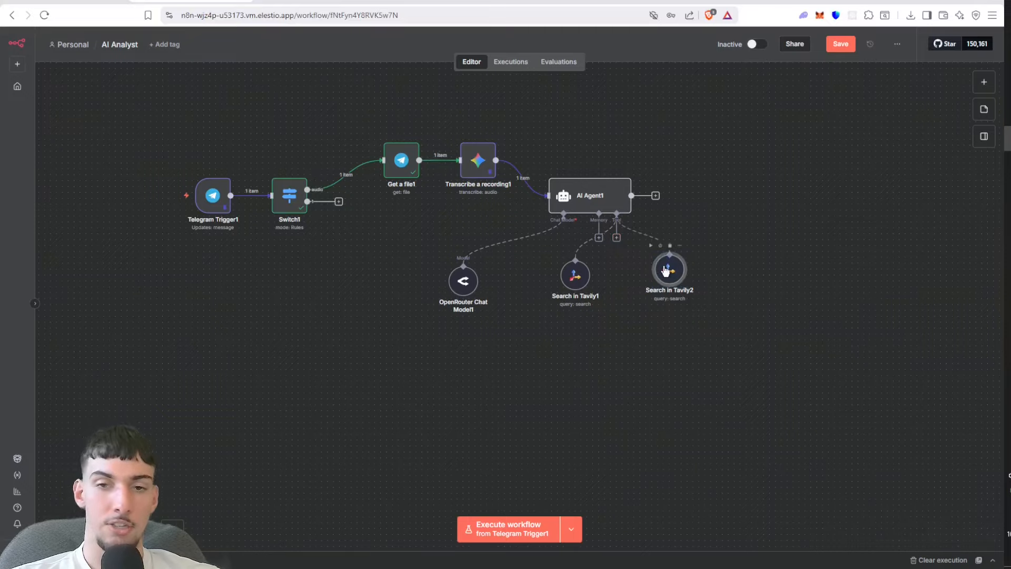
double_click(665, 269)
click(506, 220)
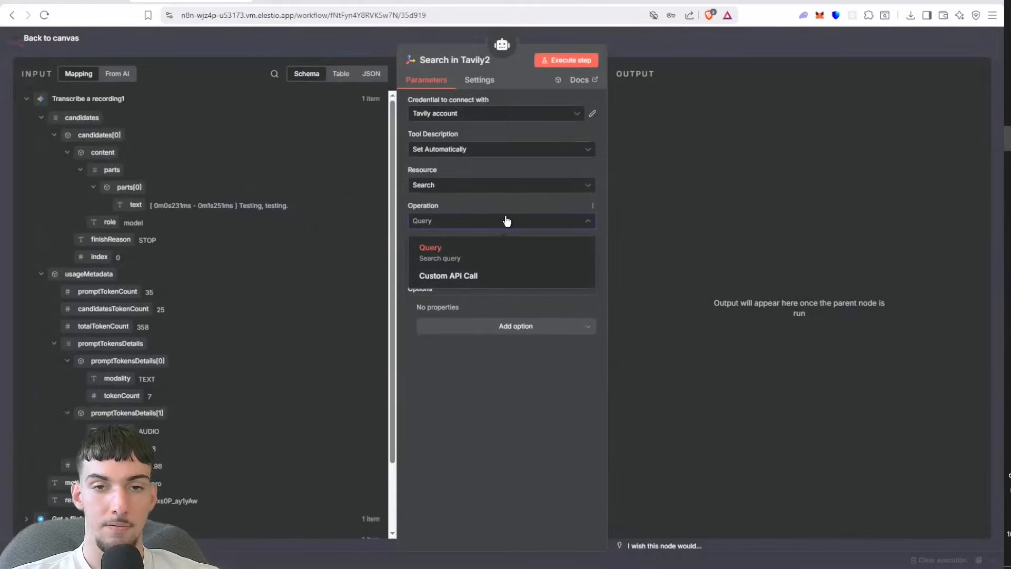
click(510, 189)
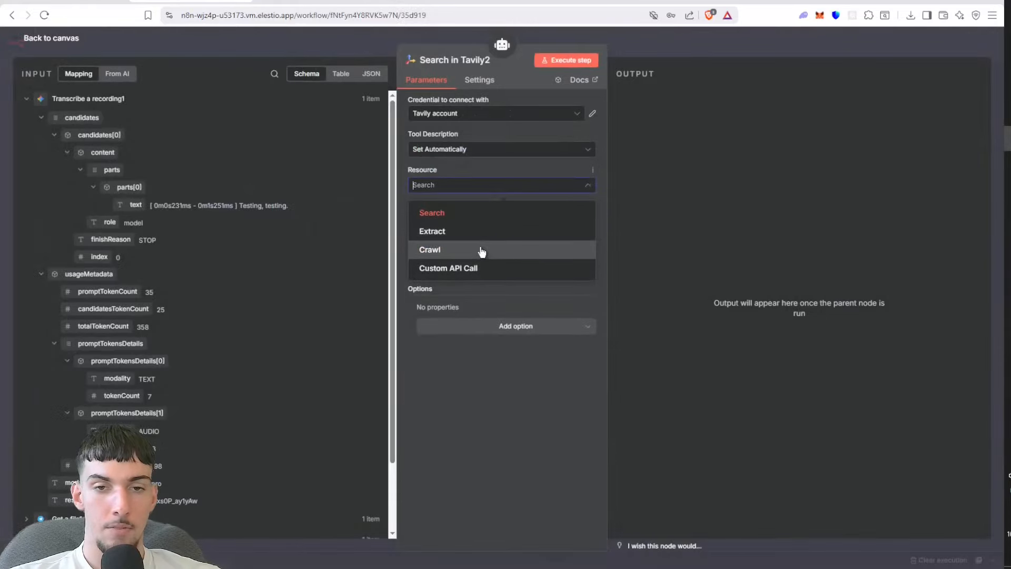
click(481, 250)
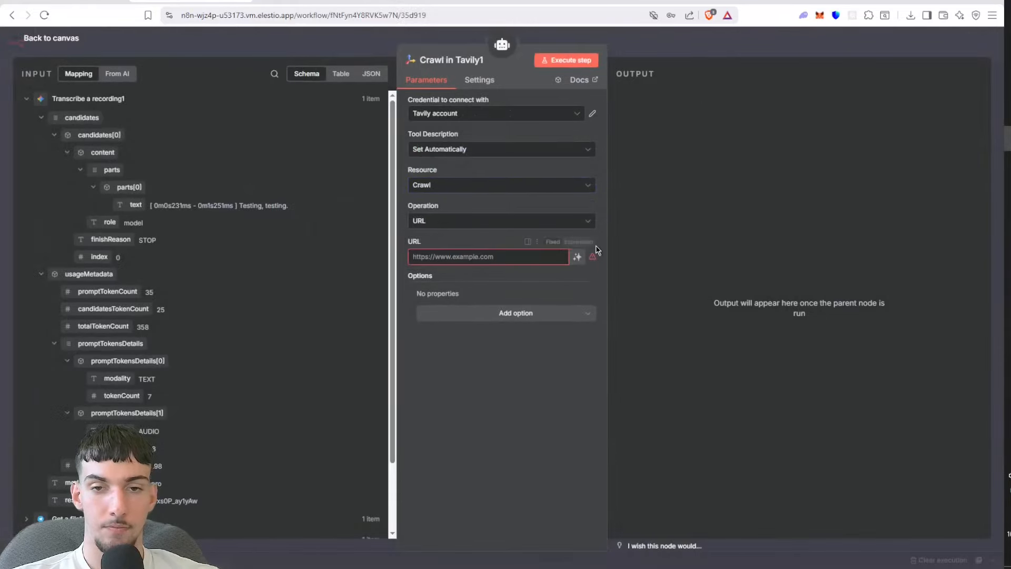
click(577, 256)
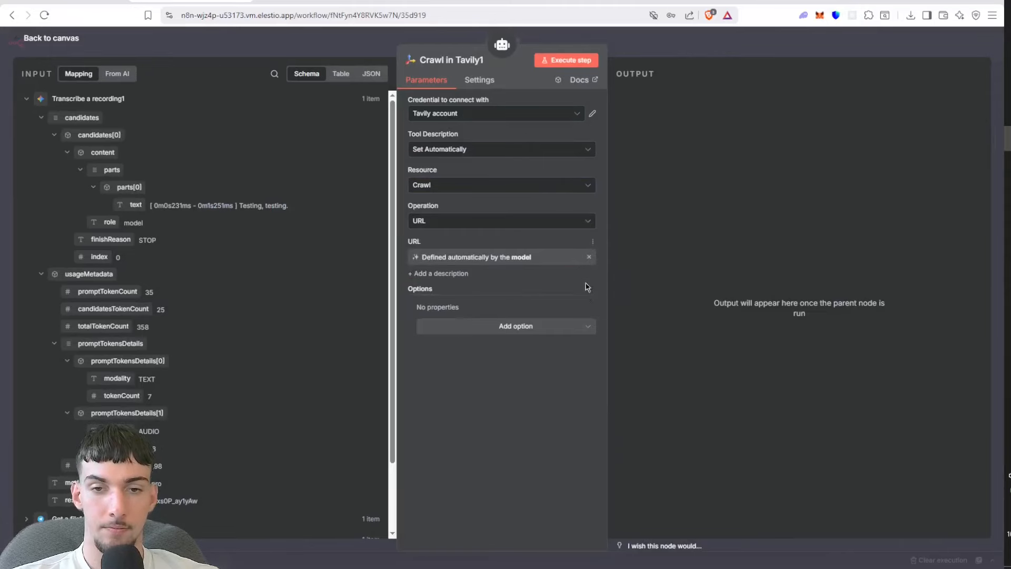
click(555, 326)
click(749, 101)
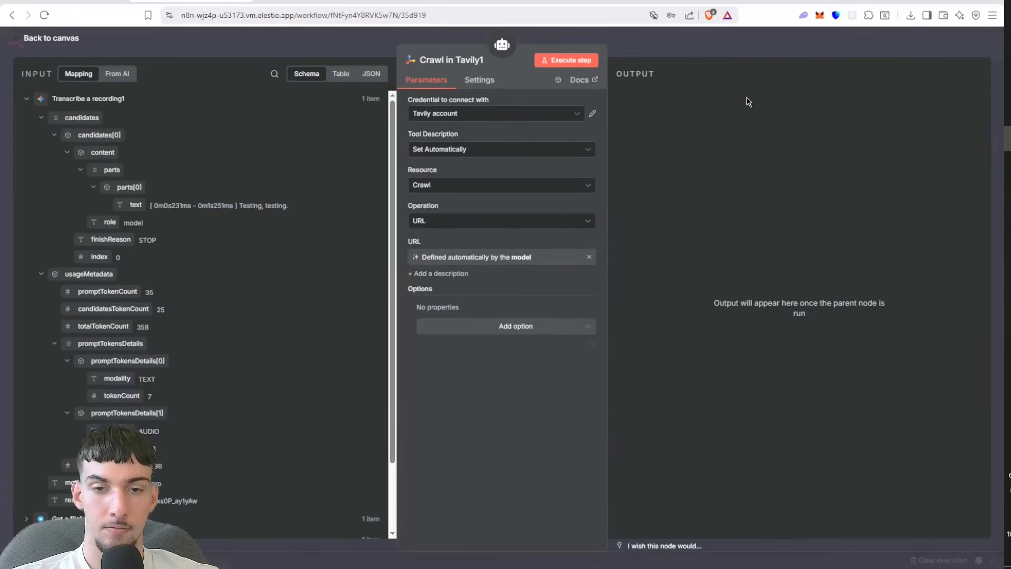
click(795, 35)
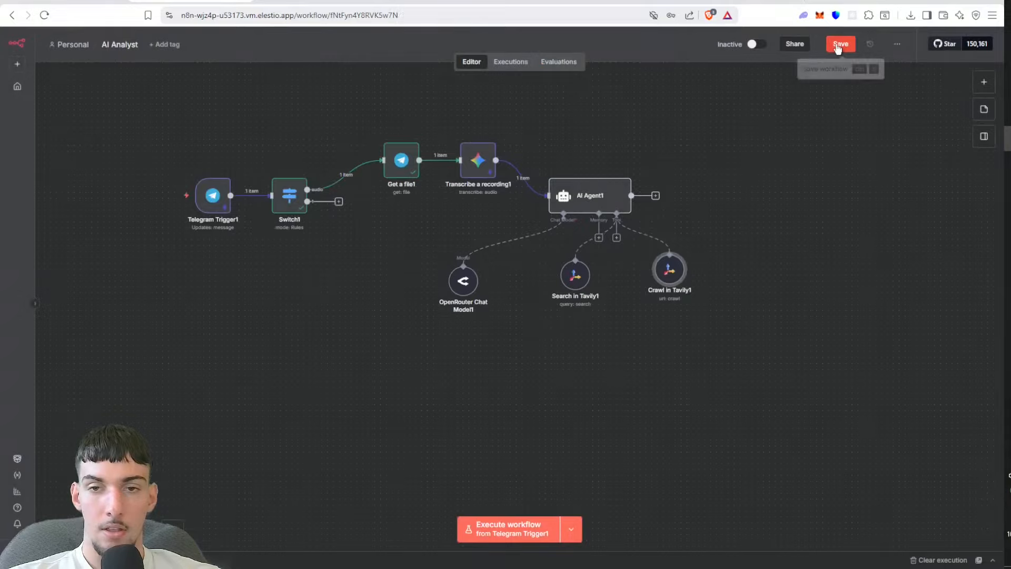
Step: Line up the Tavily search and crawl tools side by side beneath the AI Agent and save the workflow
click(835, 43)
drag(677, 271, 653, 294)
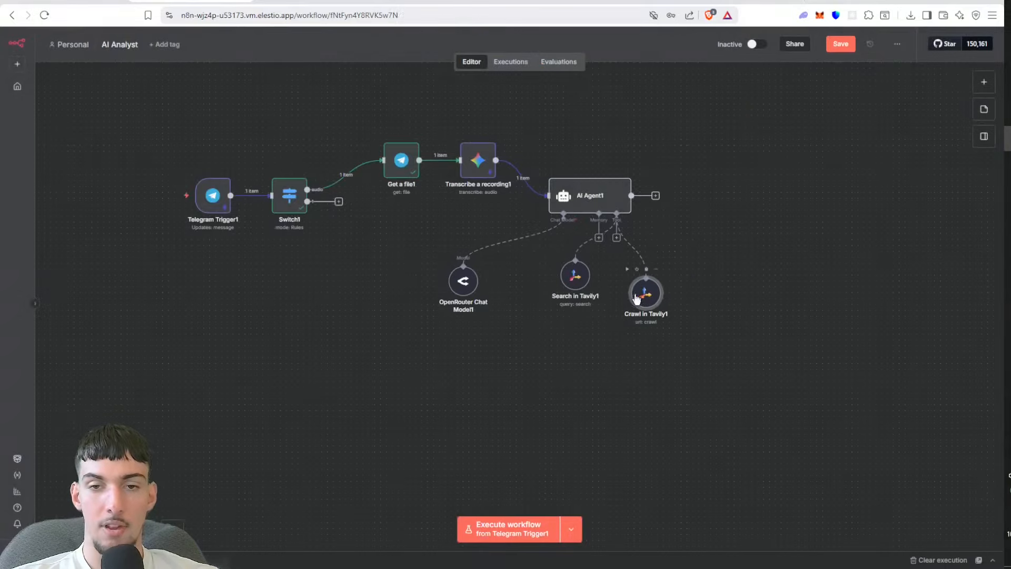
drag(584, 294, 595, 308)
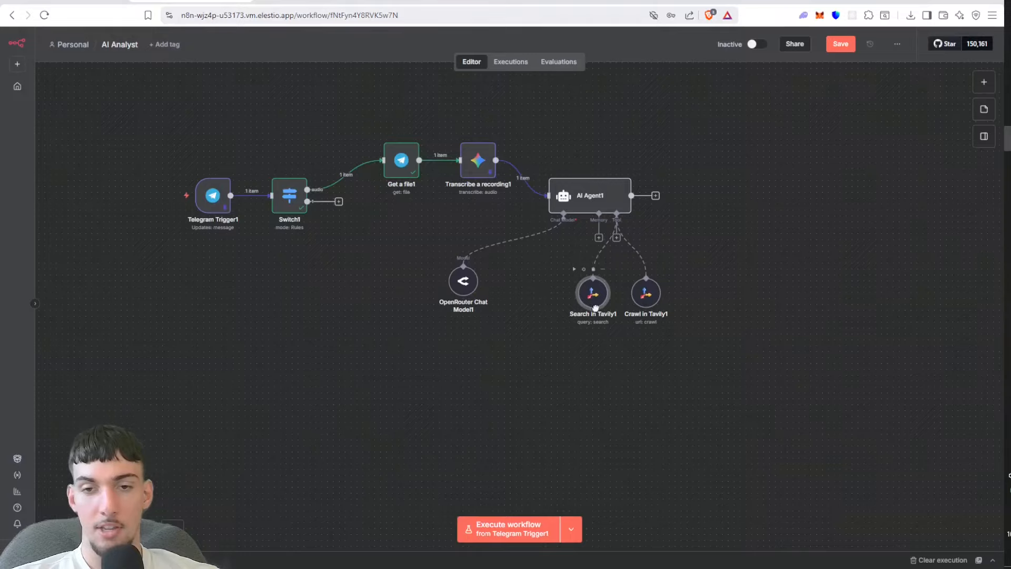
click(841, 50)
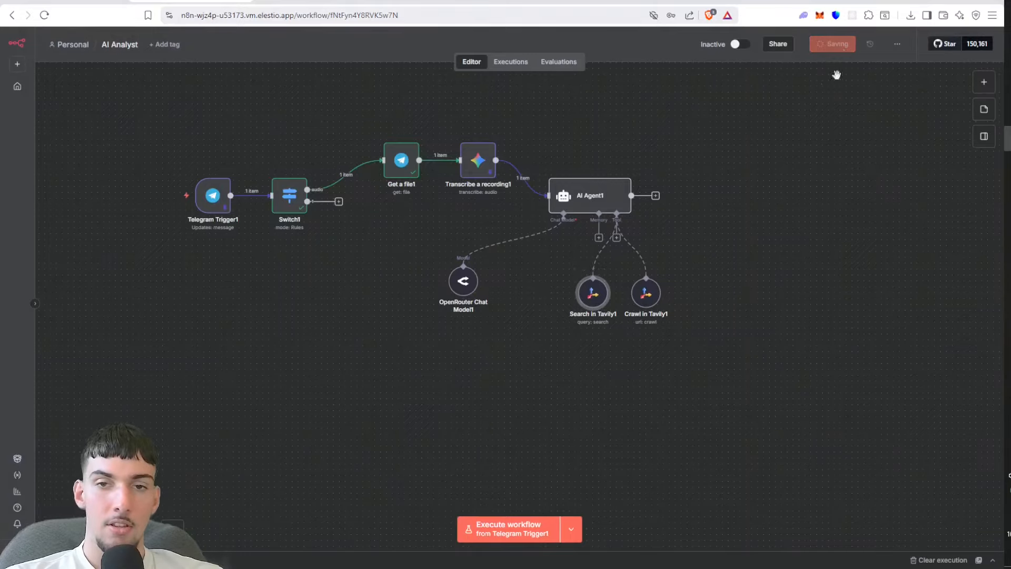
Step: Connect the Switch node's second output to the AI Agent, unpin the Telegram Trigger's output data, and save the workflow
drag(783, 210, 729, 224)
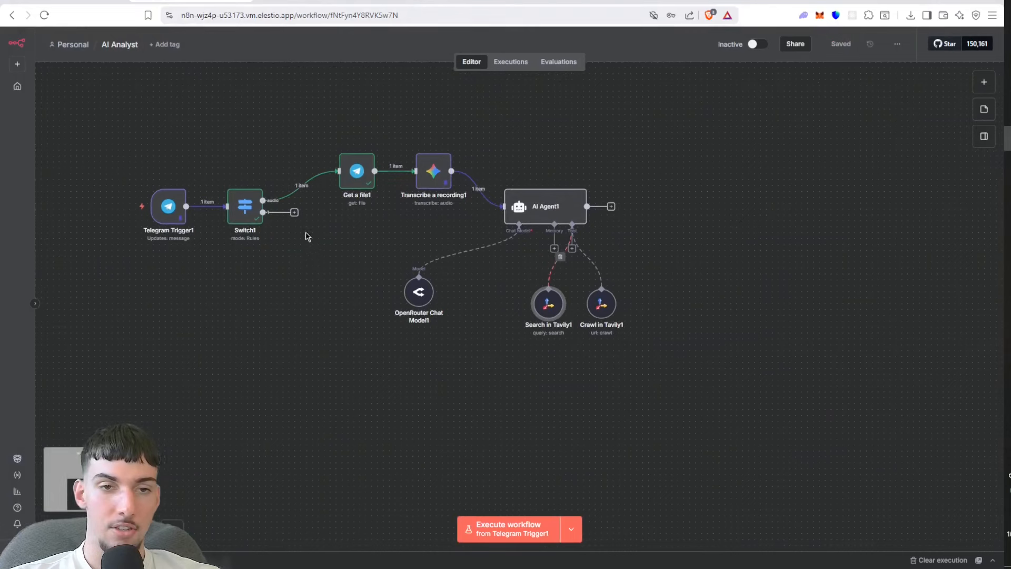
drag(295, 213, 494, 224)
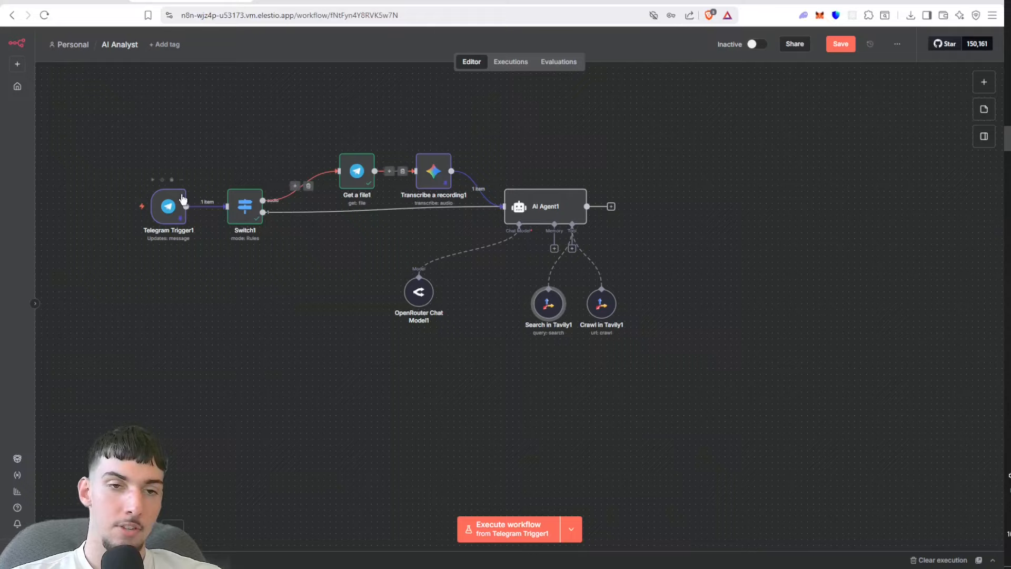
double_click(168, 206)
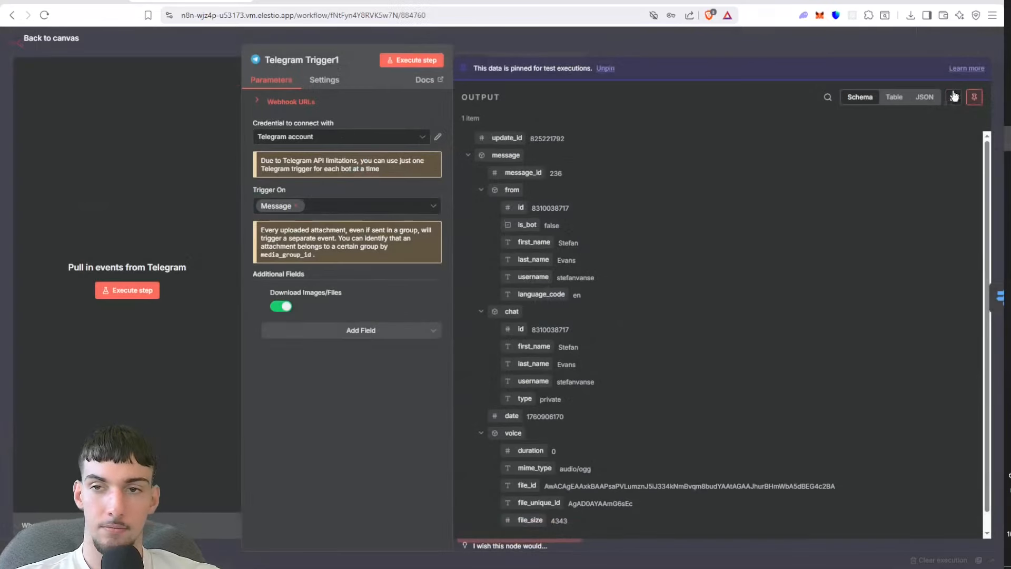
click(974, 95)
click(823, 45)
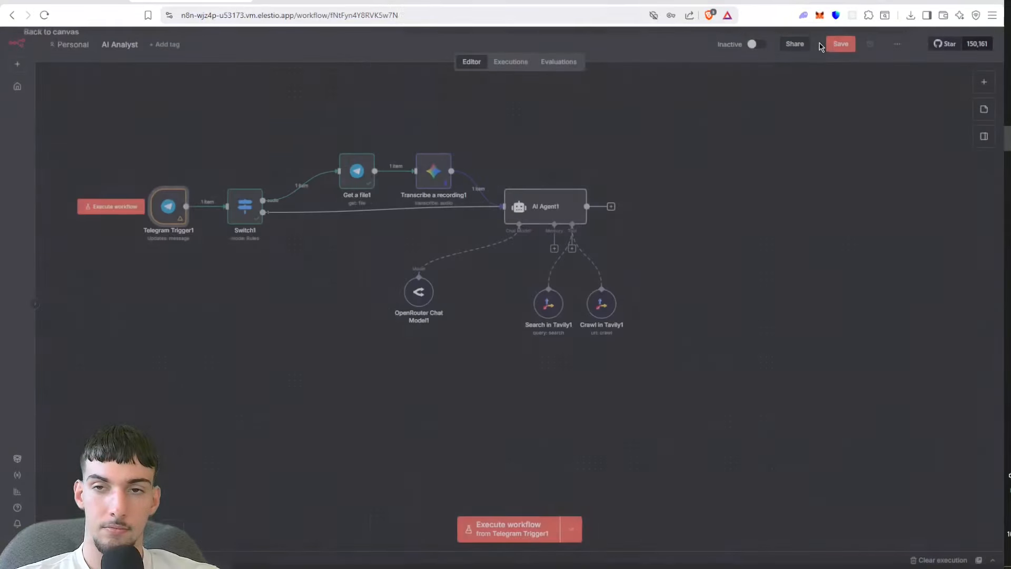
click(844, 44)
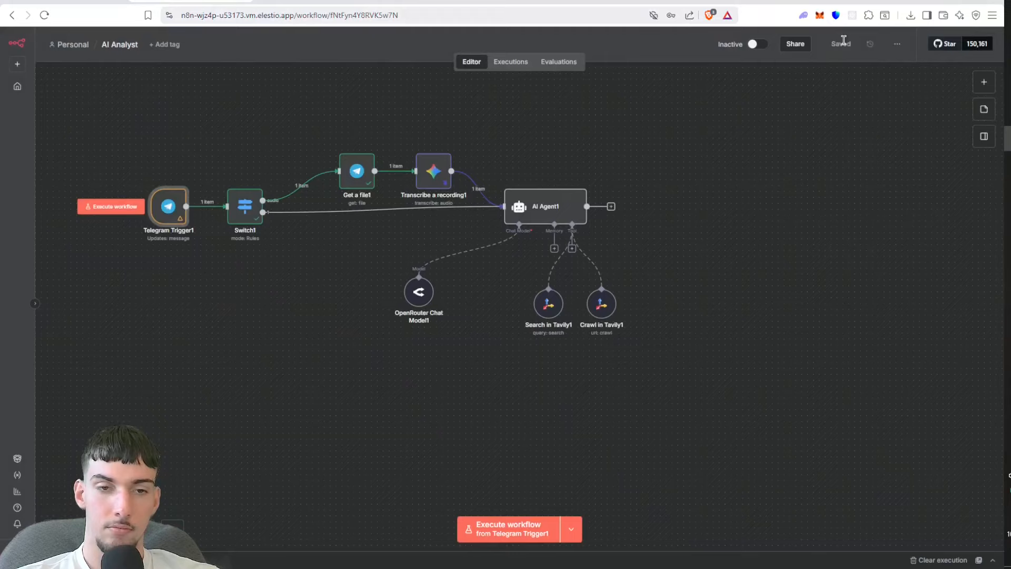
Step: Execute the workflow to capture a Telegram text message, stop the run, and add {{ $json.message.text }} after "Text message:" in the AI Agent prompt
click(99, 205)
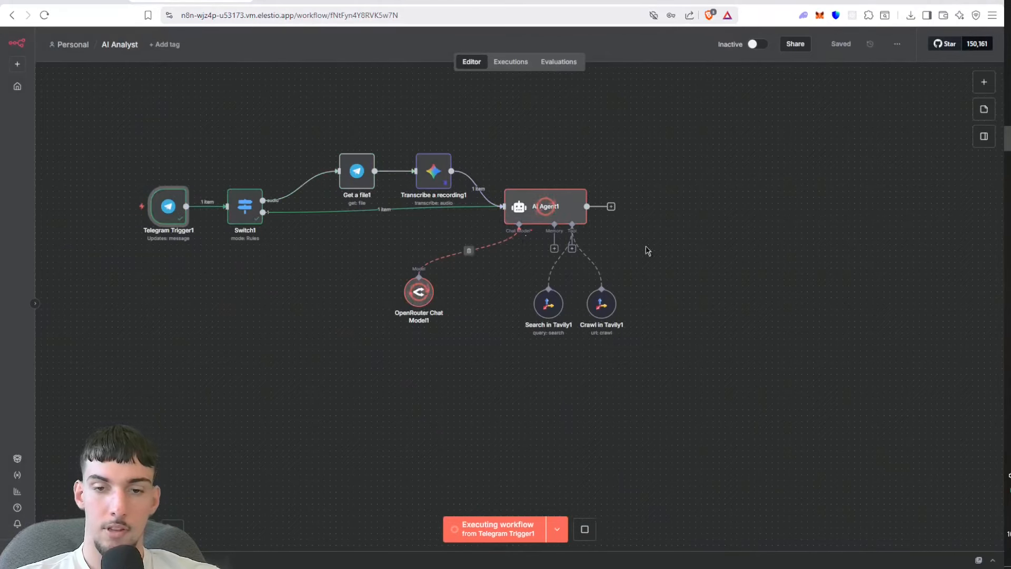
click(585, 530)
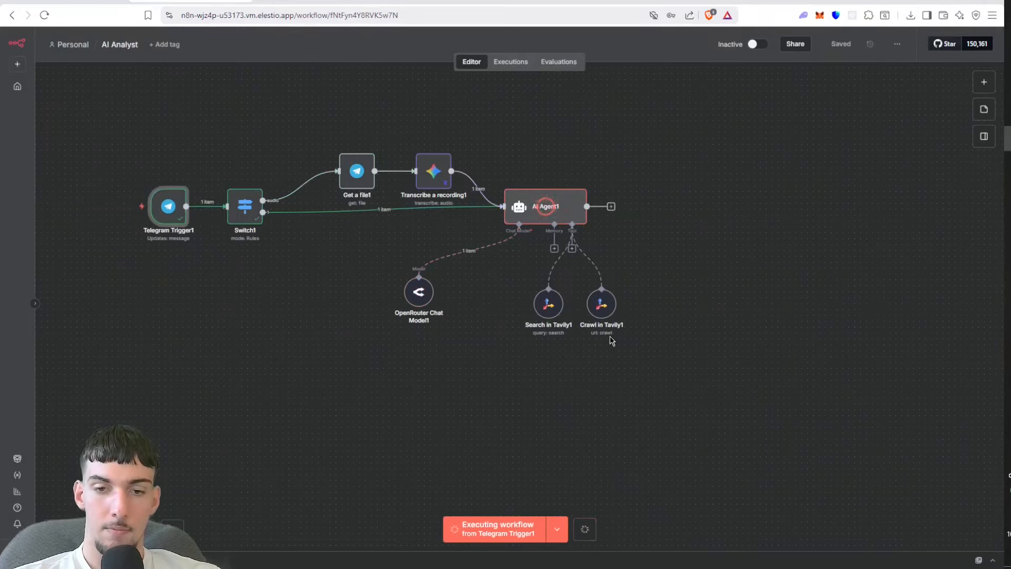
double_click(559, 212)
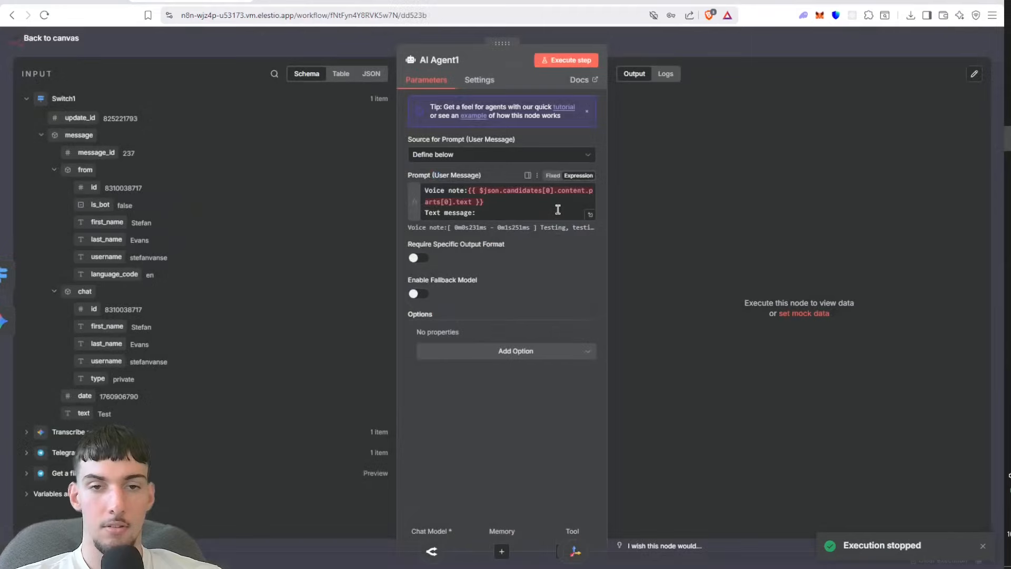
click(560, 213)
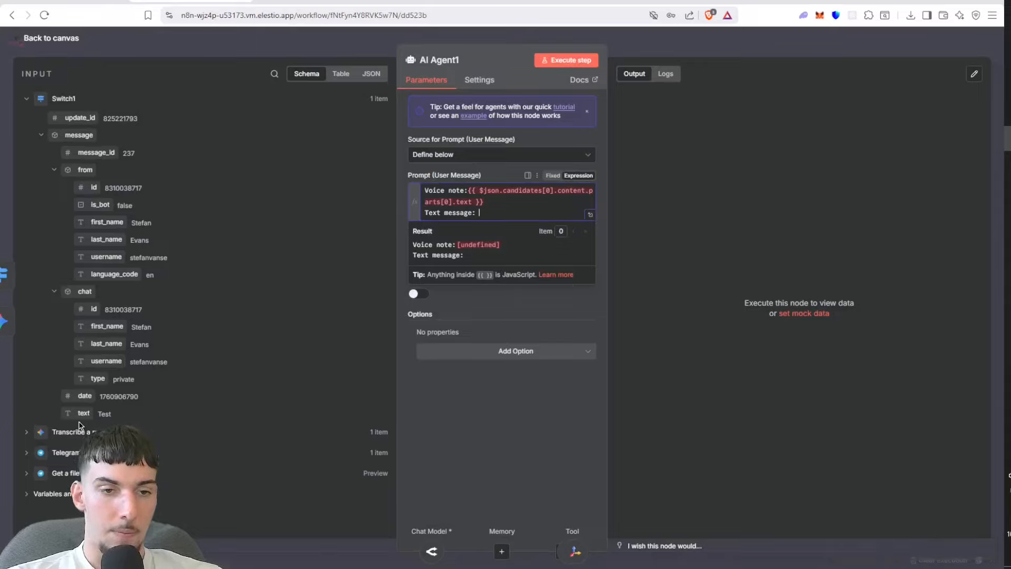
drag(81, 413, 526, 219)
click(647, 227)
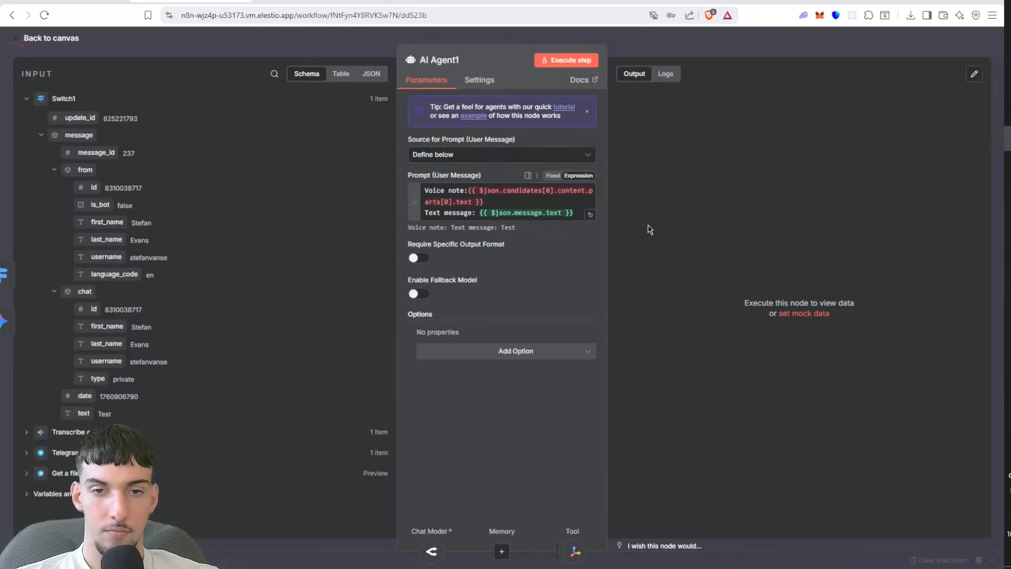
Step: Require a specific output format on AI Agent1 and attach a Structured Output Parser to it
click(417, 258)
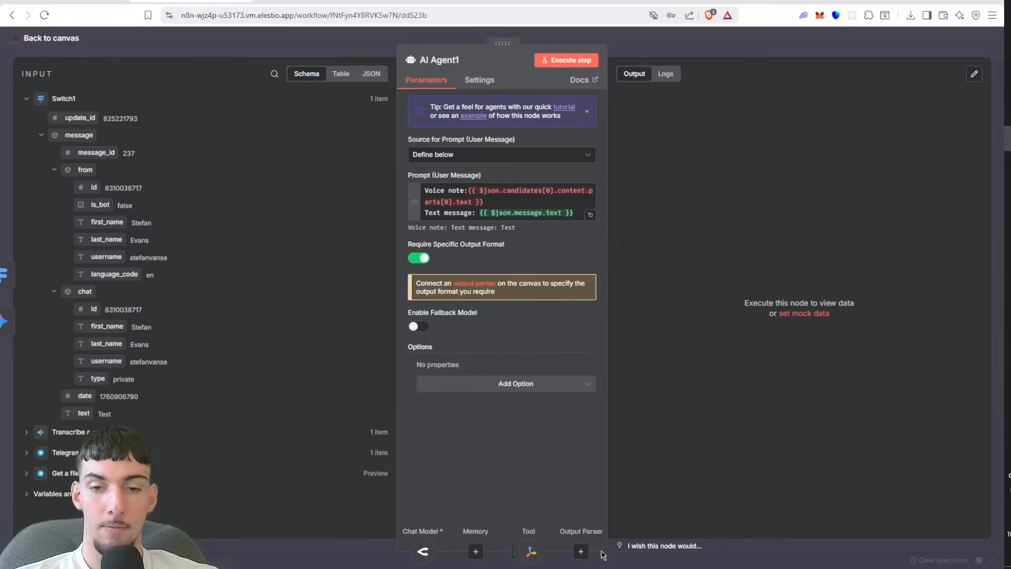
click(580, 551)
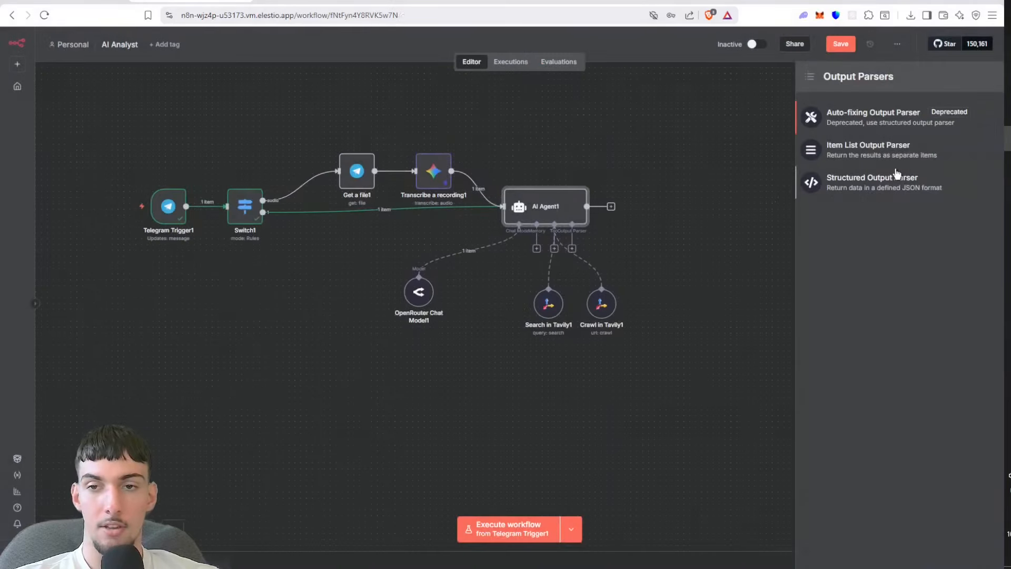
click(659, 205)
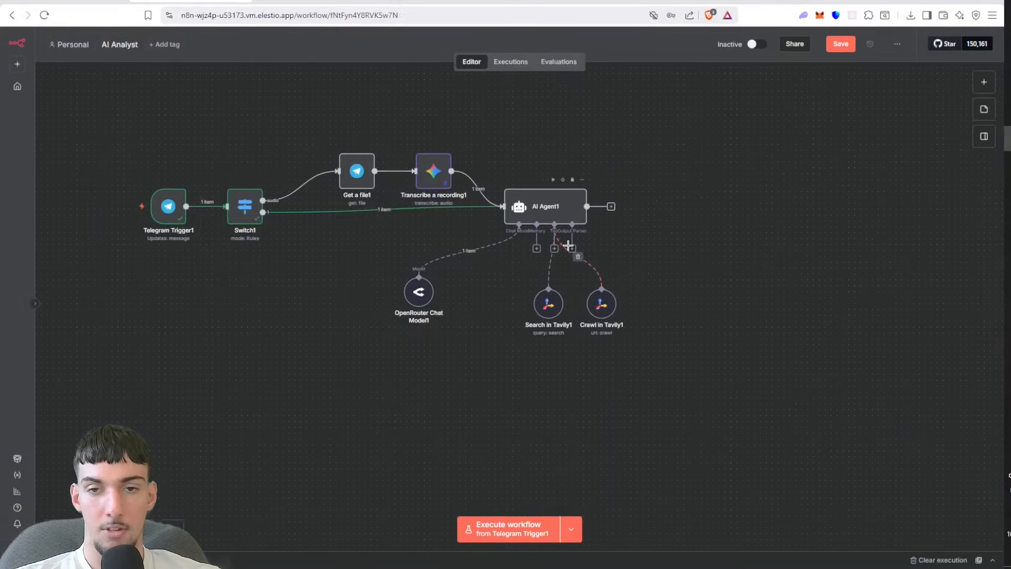
click(571, 248)
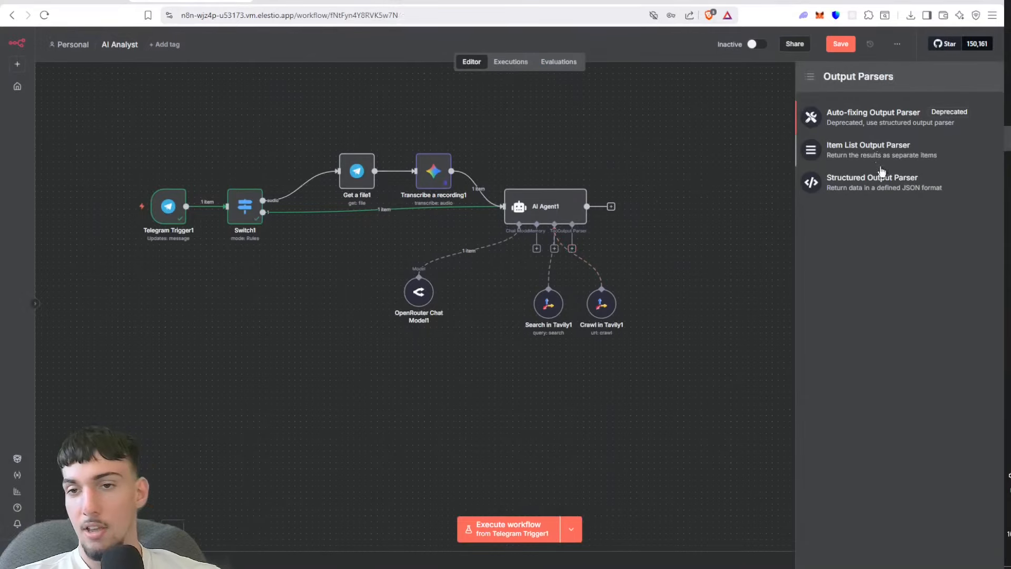
click(877, 186)
Step: Replace the parser's JSON example fields with empty "Report" and "Title" strings, save, and line the parser up beside the Tavily tools
click(582, 186)
drag(583, 186, 458, 162)
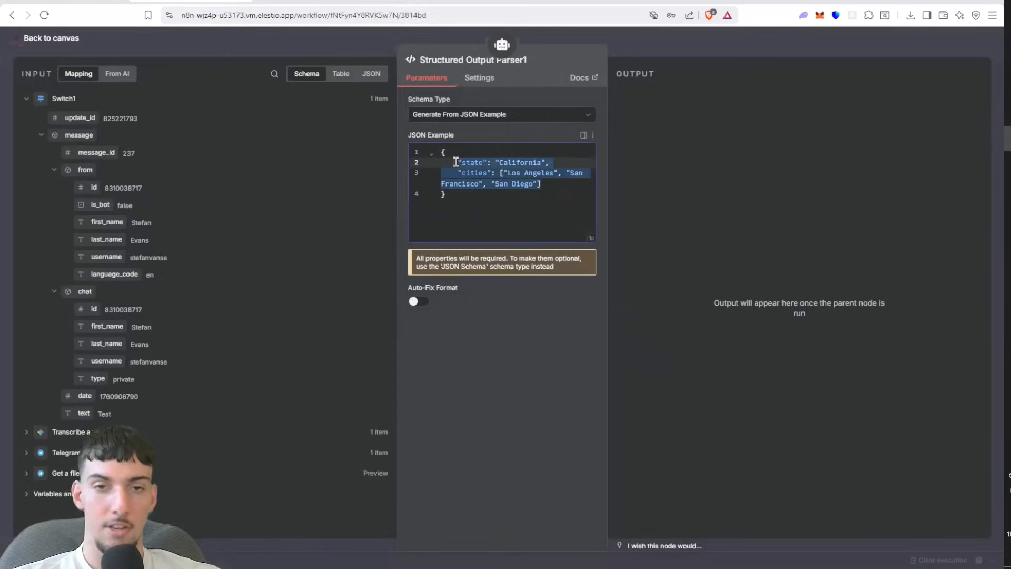
key(BackSpace)
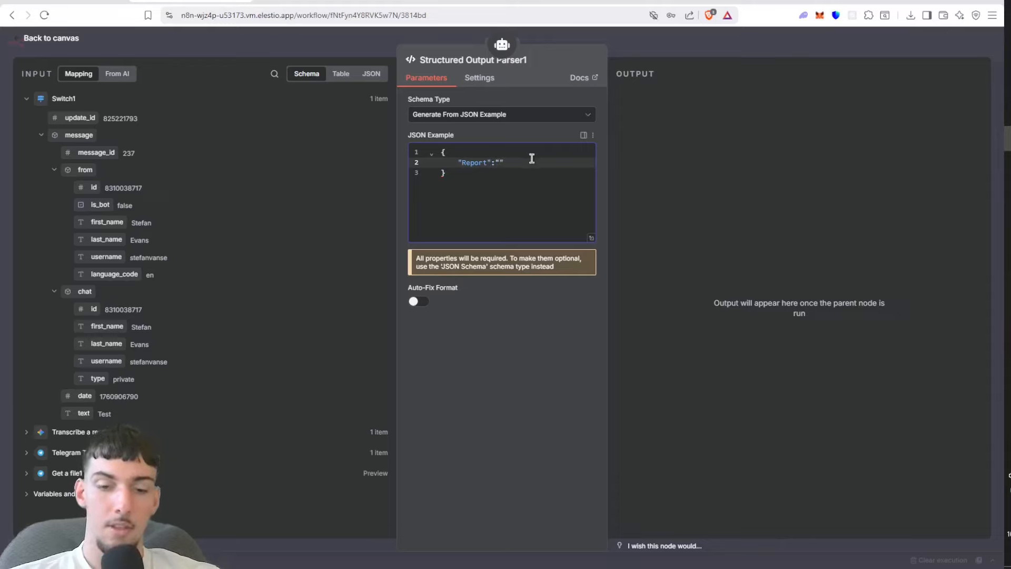
key(Return)
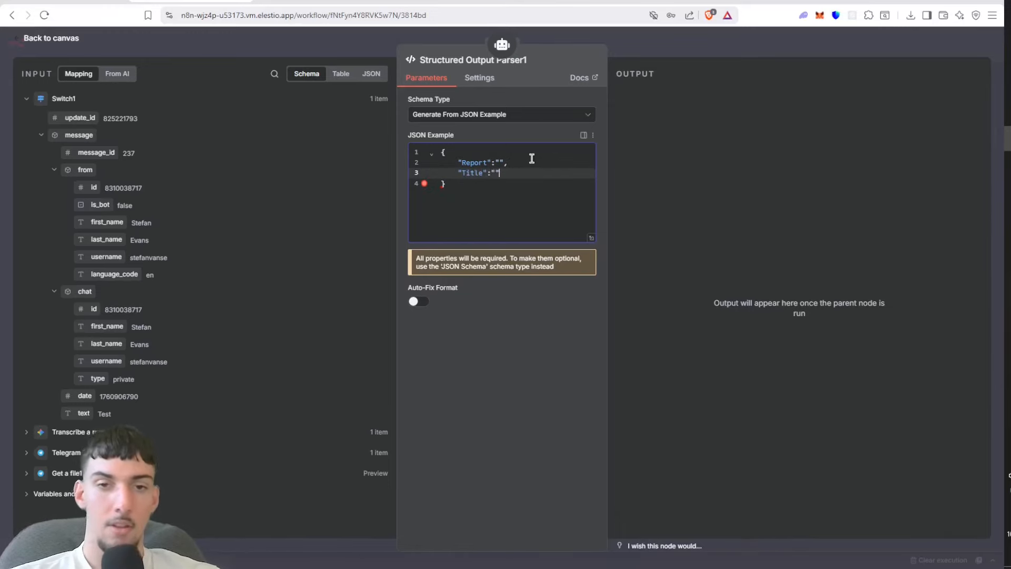
click(674, 54)
click(848, 44)
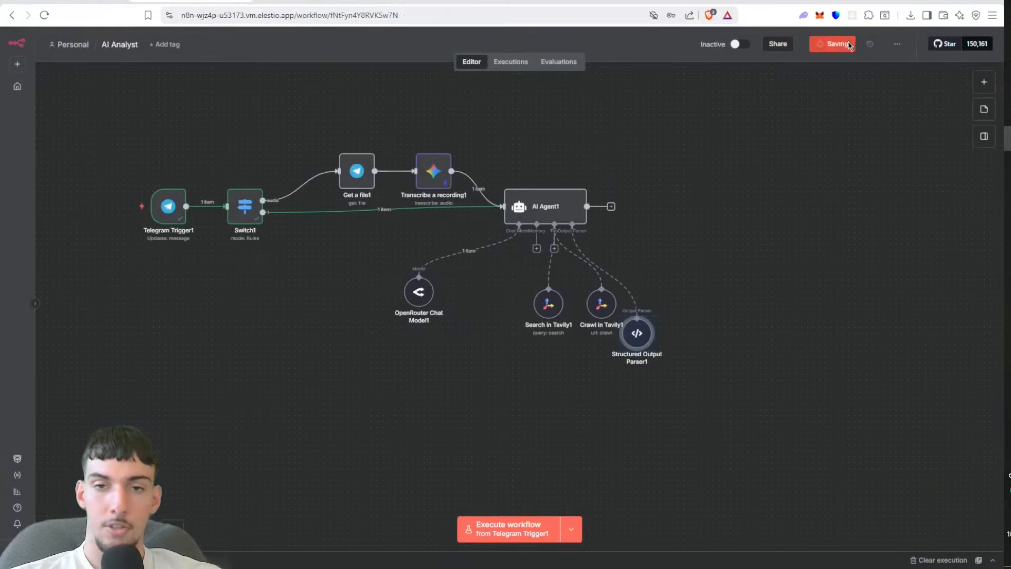
drag(637, 347, 655, 317)
Step: Copy the full system message from the AI Agent node in the original workflow
scroll(744, 226, up, 6)
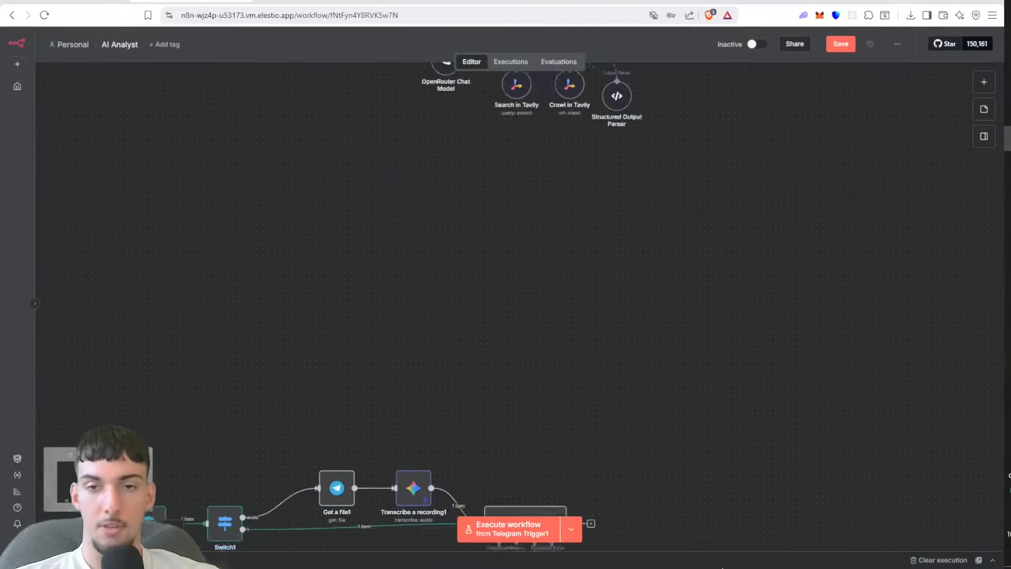
key(1)
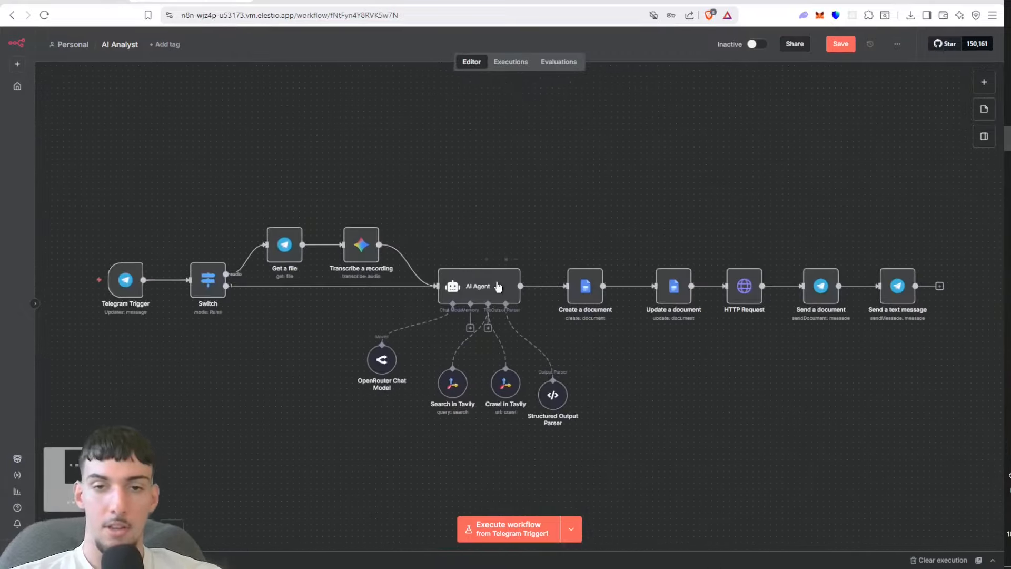
double_click(497, 287)
click(521, 393)
key(ctrl+a)
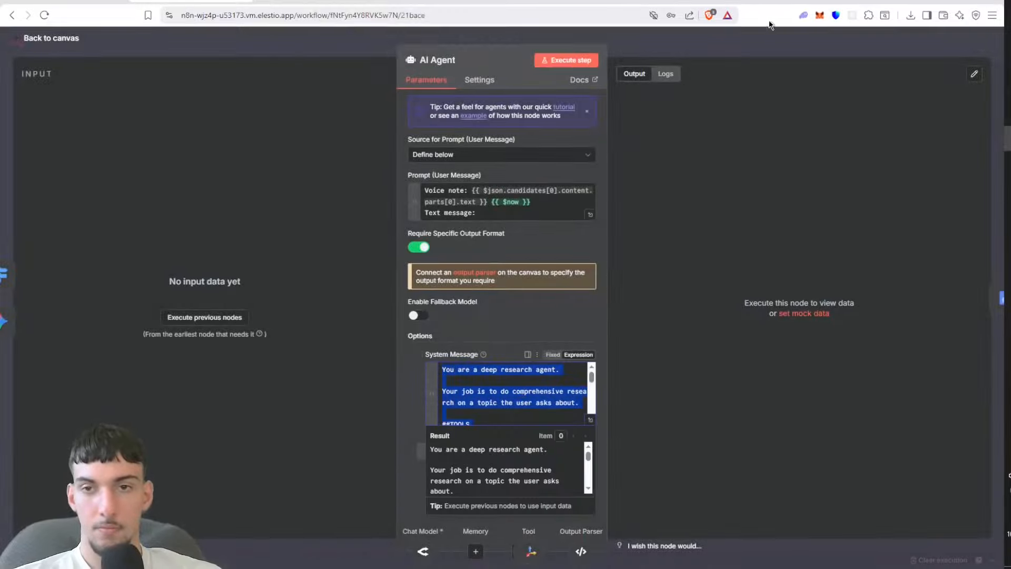
key(Escape)
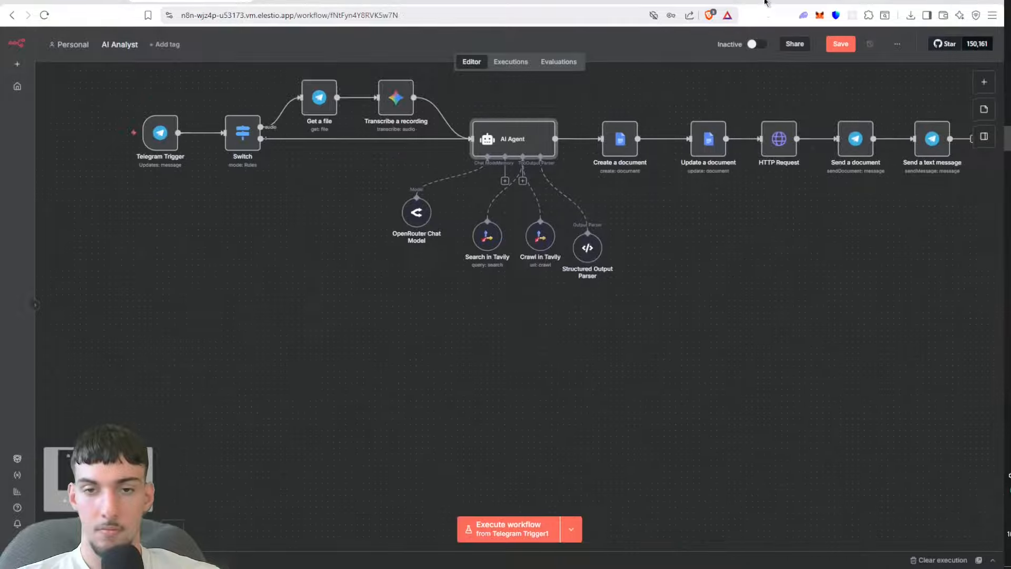
Step: Add a System Message option to AI Agent1, paste in the copied deep research agent prompt, and make it an expression
drag(744, 320, 702, 2)
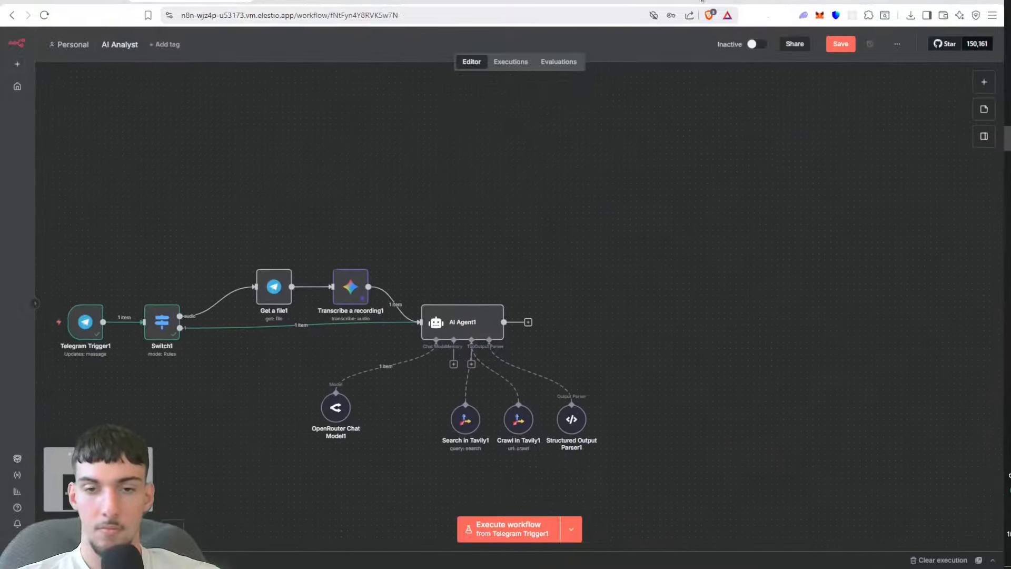
double_click(462, 332)
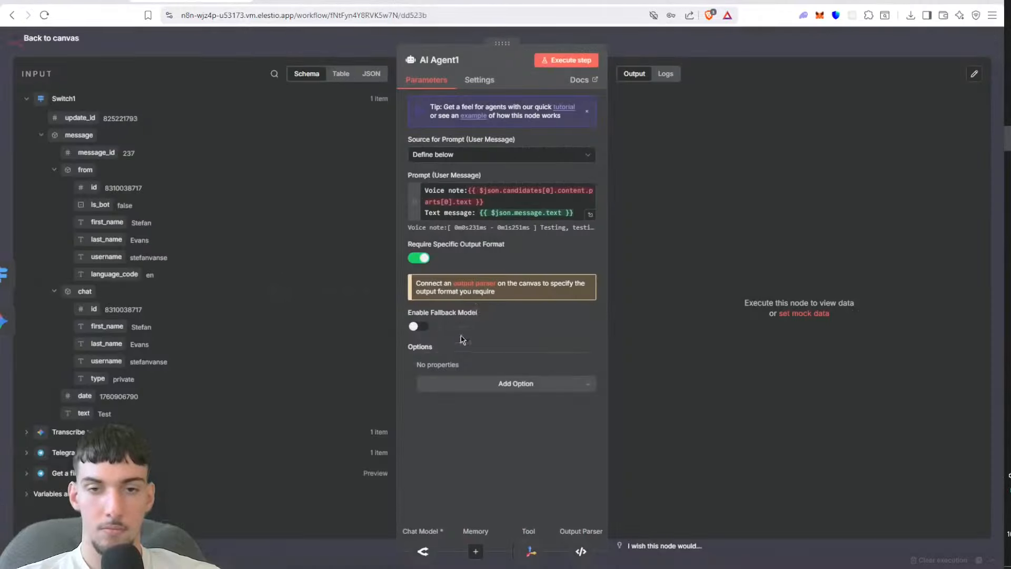
click(454, 382)
click(458, 411)
triple_click(468, 403)
key(ctrl+v)
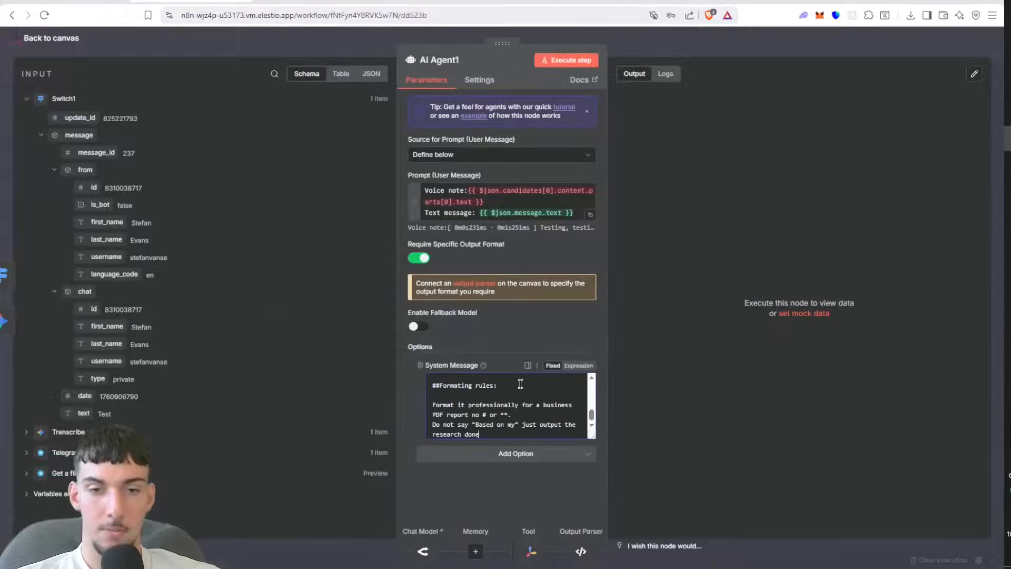
click(579, 369)
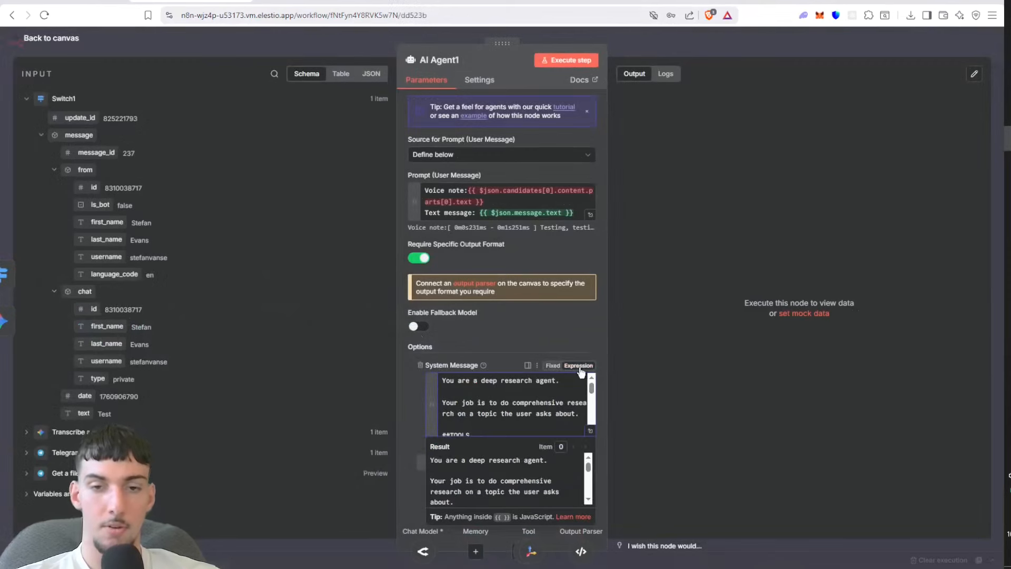
Step: Review AI Agent1's system message in the expanded expression editor, covering the tools and formatting rules, and save the workflow
click(586, 433)
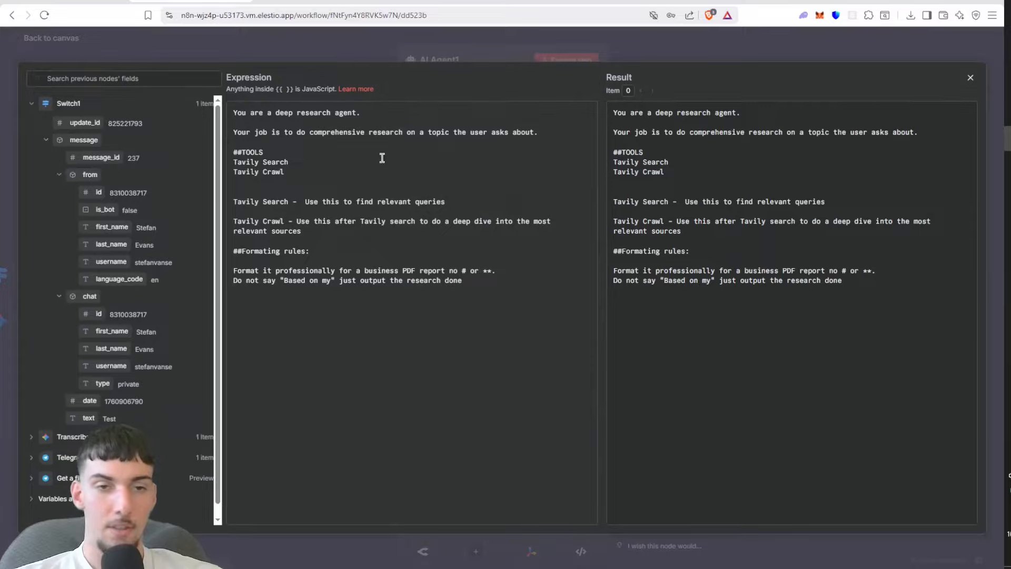
drag(329, 205, 352, 205)
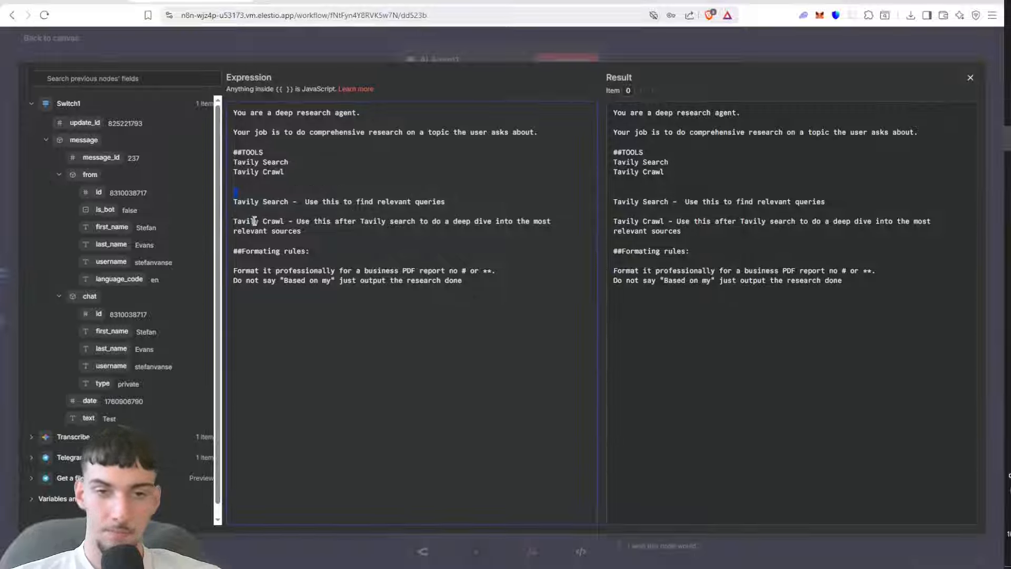
drag(261, 218, 458, 231)
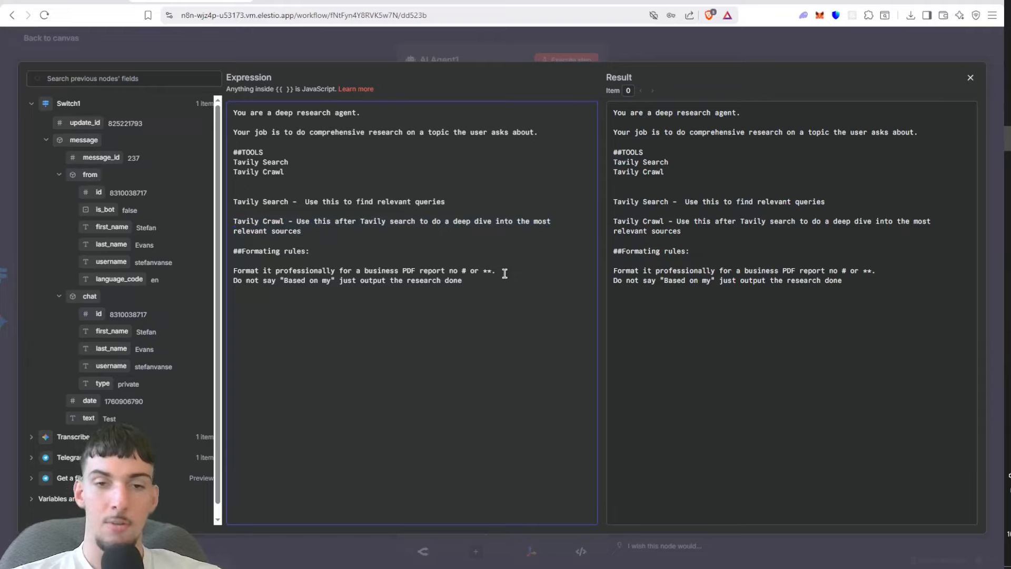
mouse_move(470, 273)
mouse_down()
mouse_move(442, 275)
mouse_move(484, 265)
mouse_up()
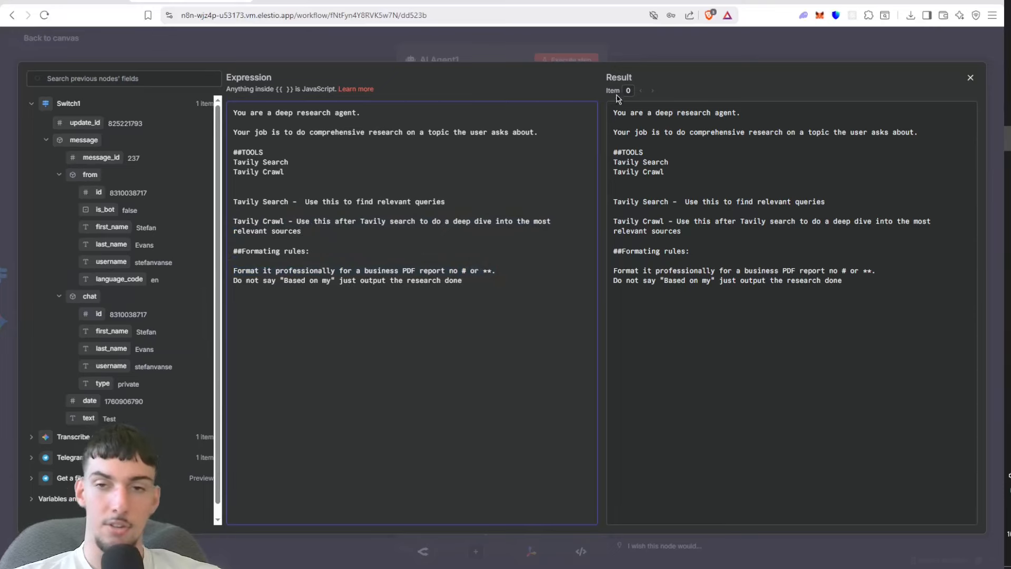
click(695, 29)
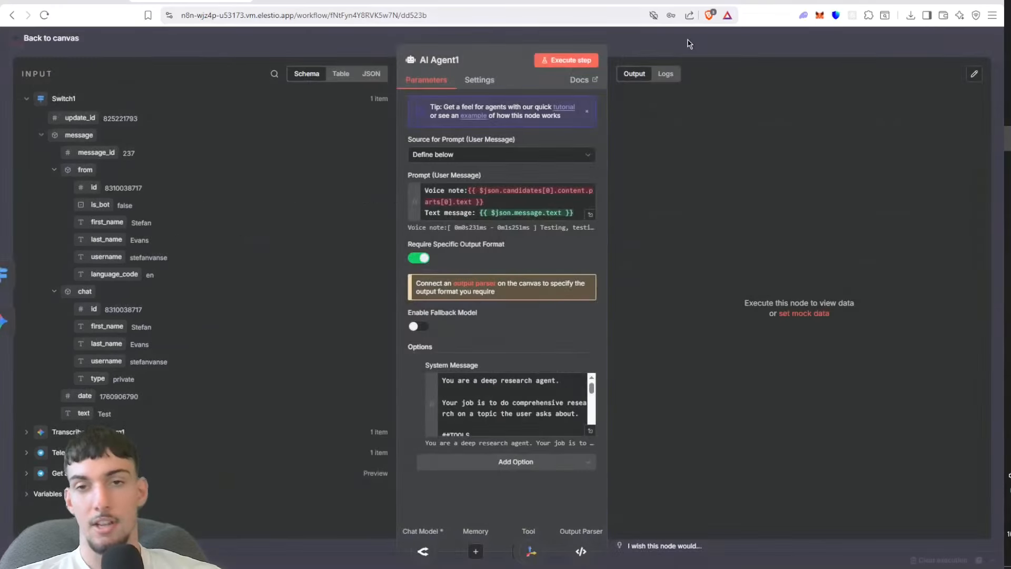
click(689, 40)
click(841, 44)
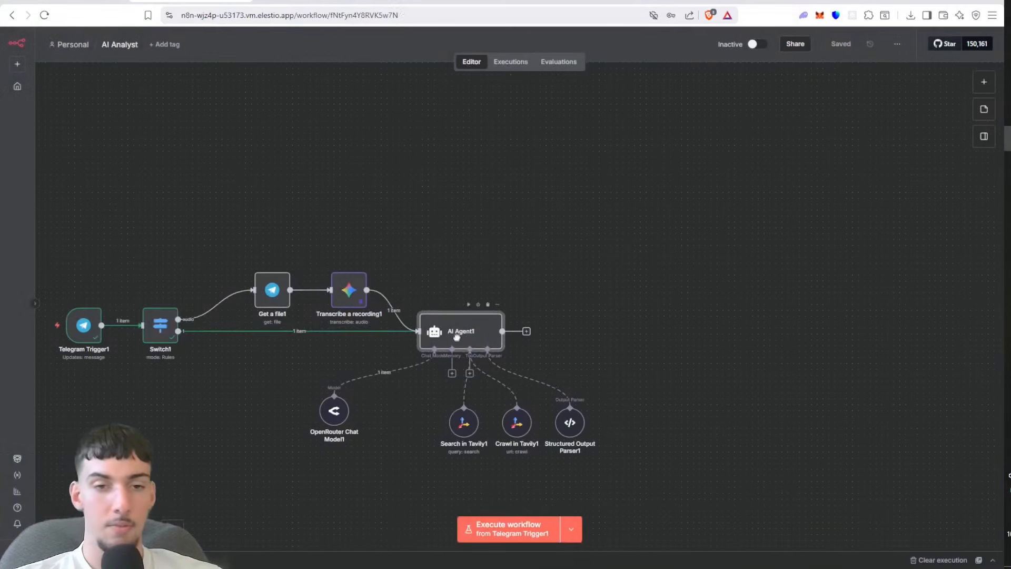
Step: Add a Google Docs node with the Create a document action after AI Agent1
drag(459, 337, 459, 343)
click(524, 330)
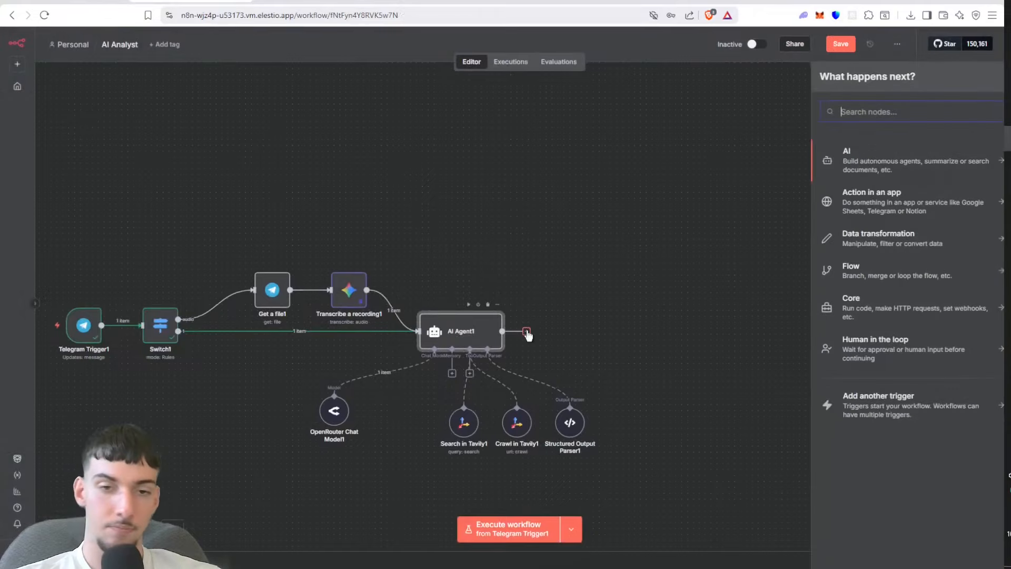
text(googl)
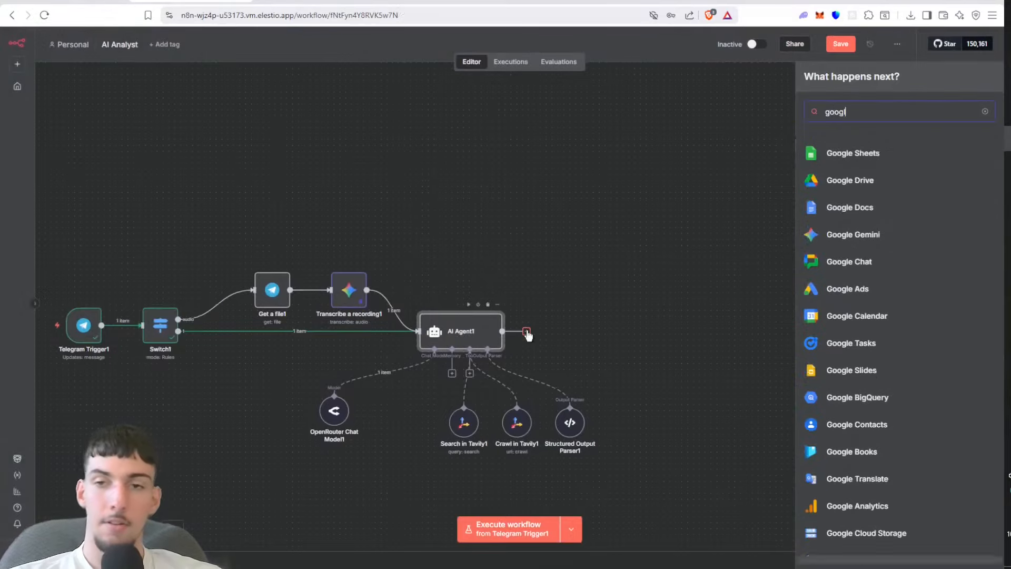
click(896, 204)
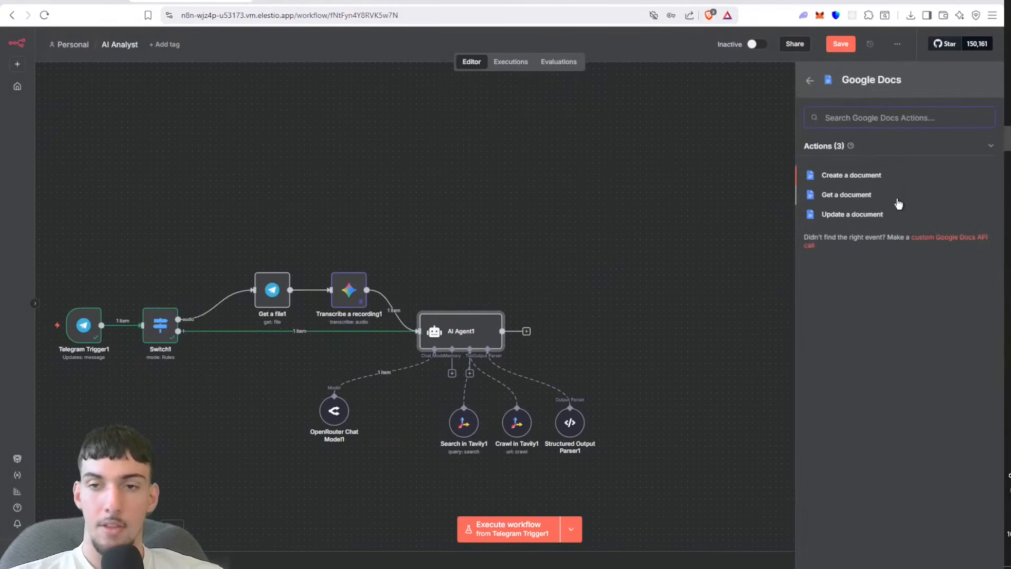
click(877, 177)
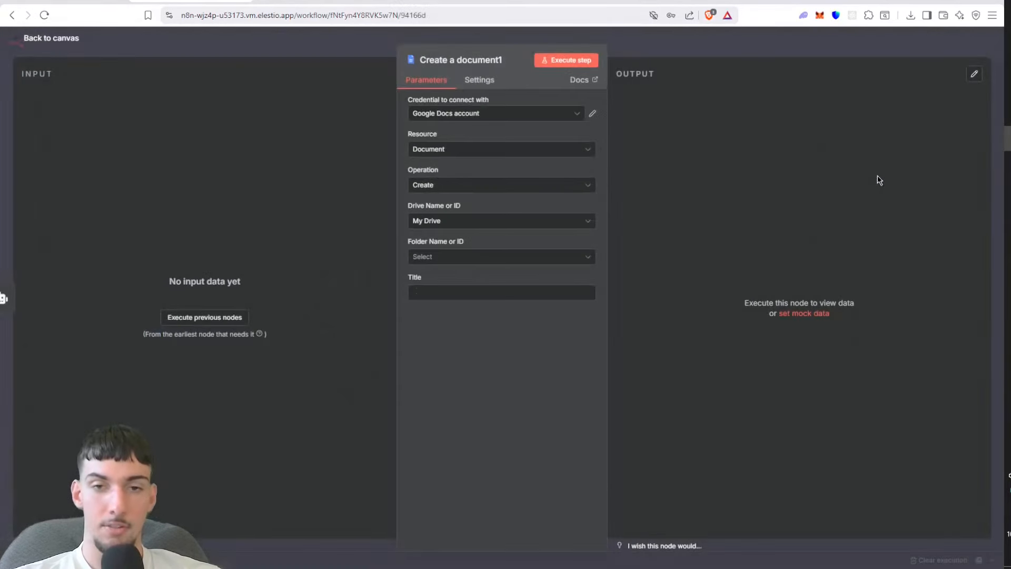
Step: Set the new document's folder to Youtube and its title to Test
click(502, 261)
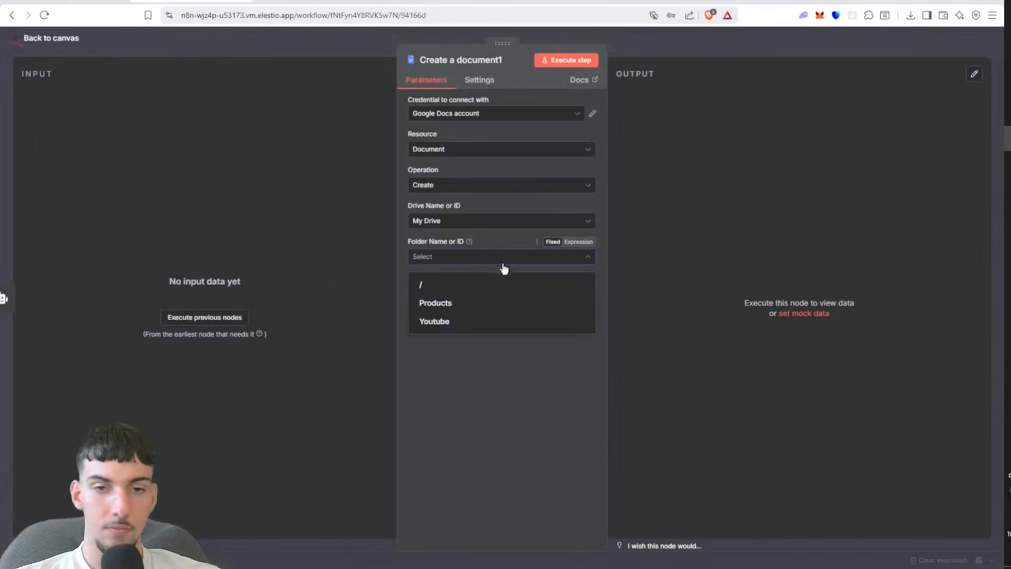
click(463, 322)
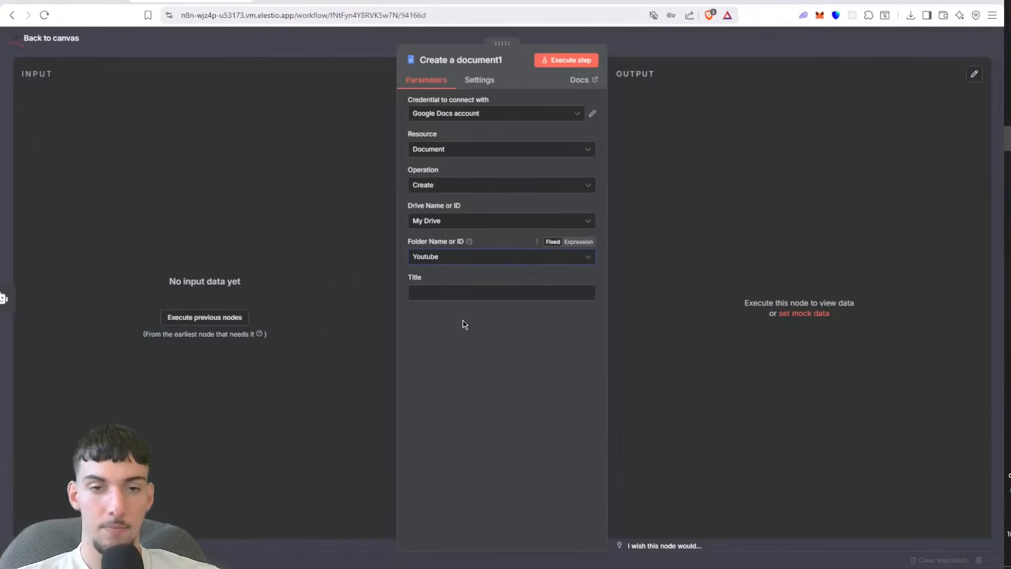
click(463, 296)
text(Test)
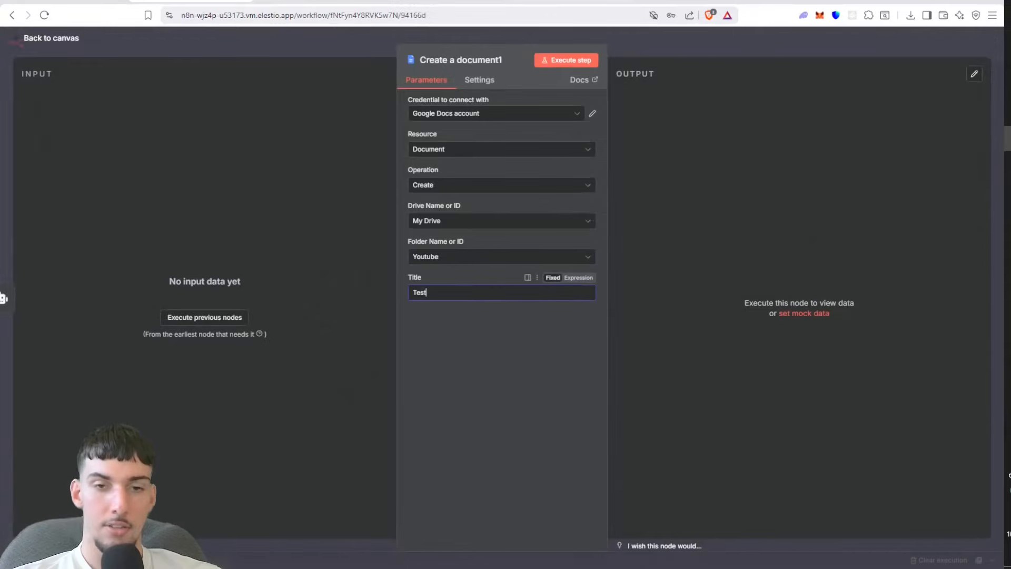
Step: Try to execute the document creation step, detach its node from AI Agent1, and inspect the Structured Output Parser
click(595, 57)
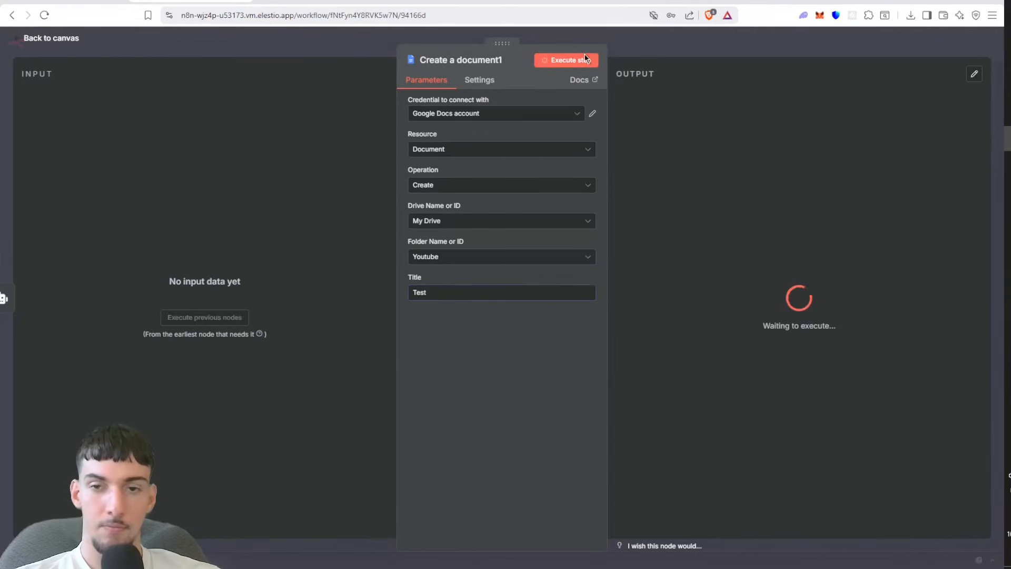
click(667, 50)
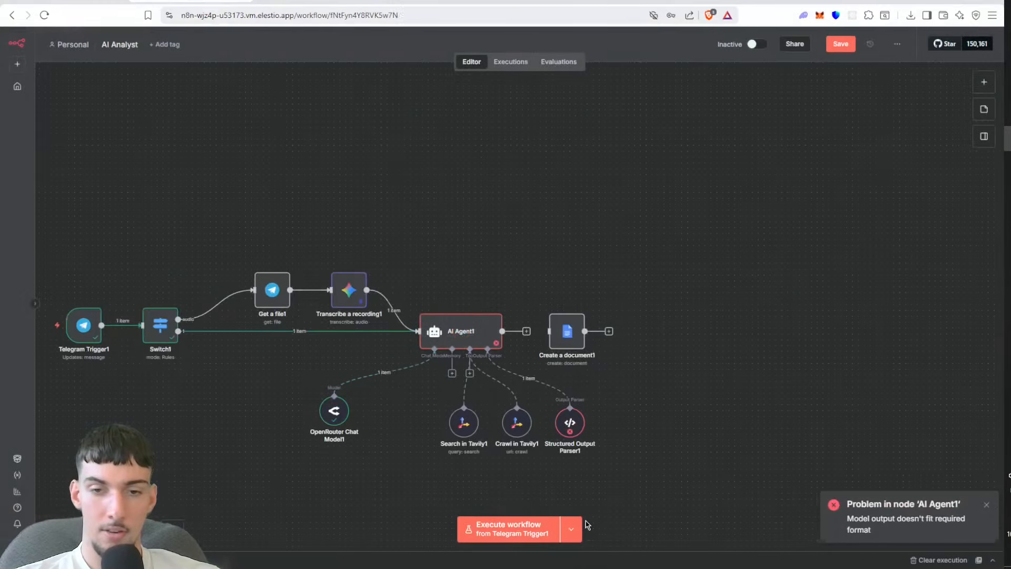
double_click(566, 421)
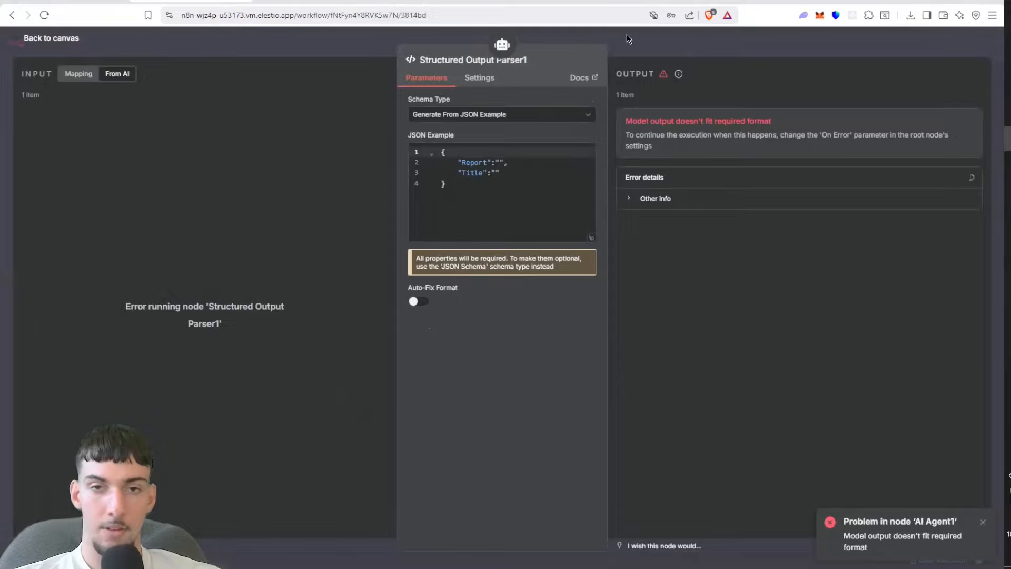
click(627, 33)
Step: Execute the detached Create a document1 node on its own and return to the canvas
double_click(566, 327)
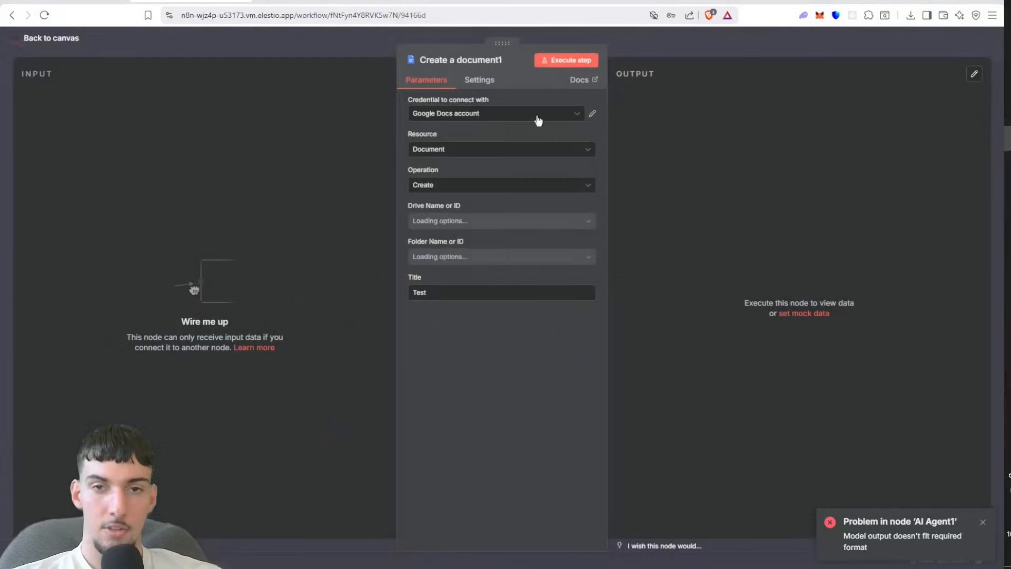
click(554, 61)
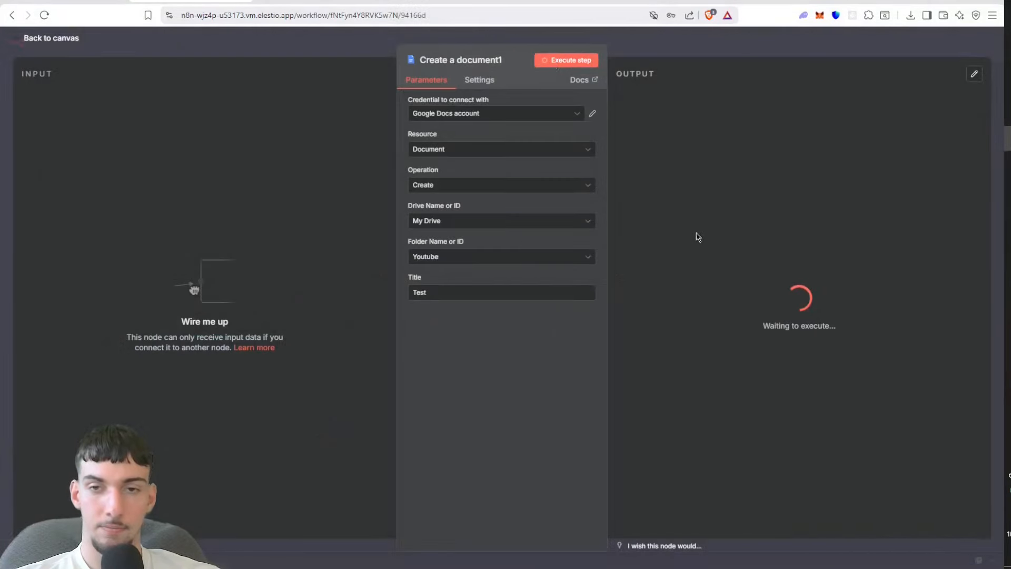
click(712, 46)
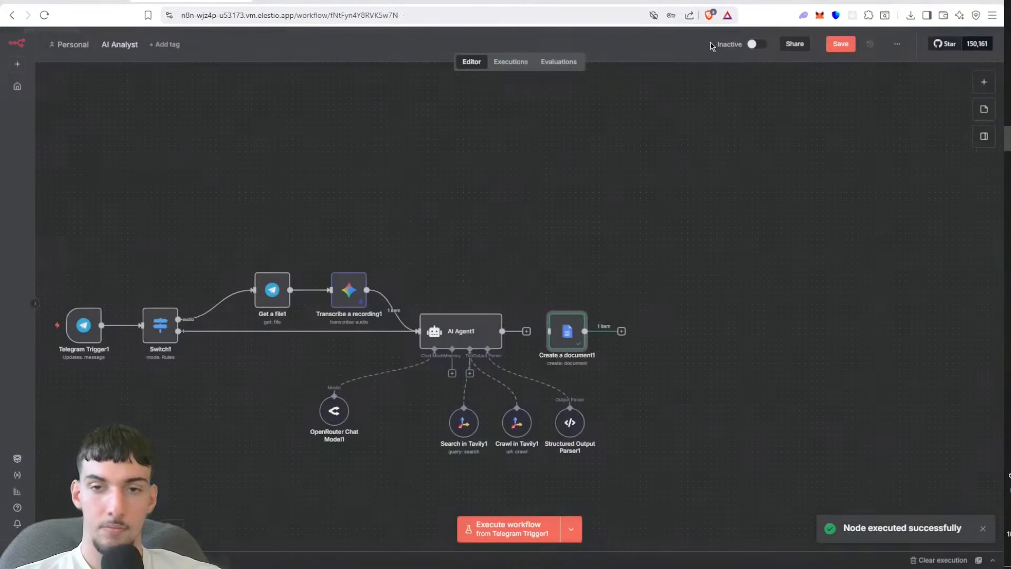
Step: Add a Google Docs node with the Update a document action after Create a document1
click(621, 332)
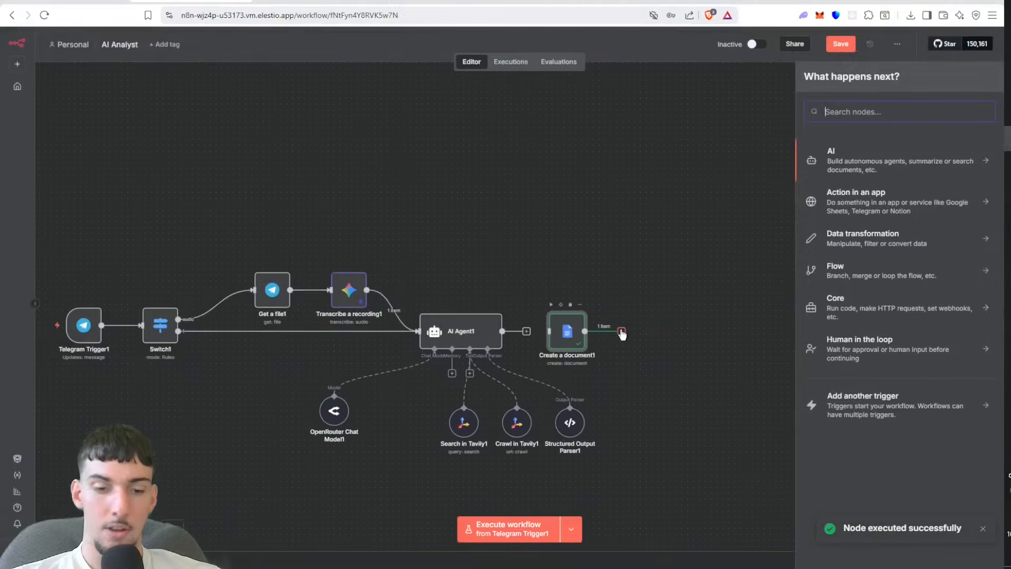
text(goo)
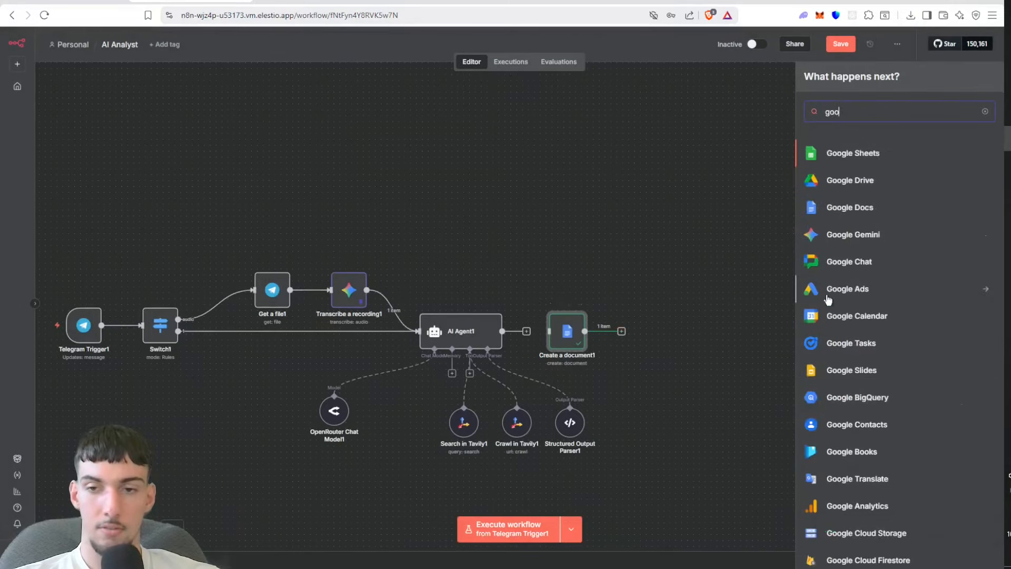
text(gle)
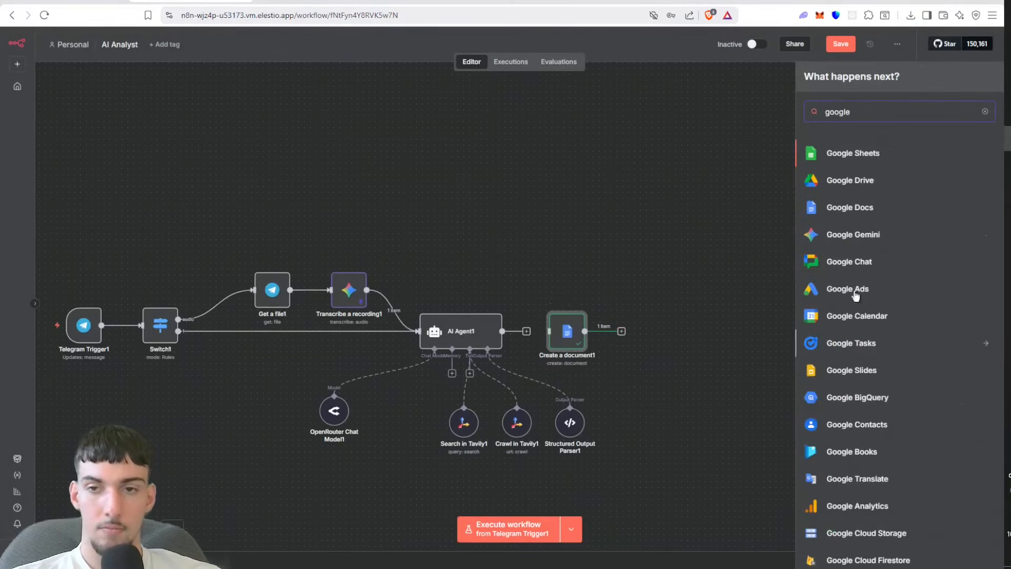
click(857, 210)
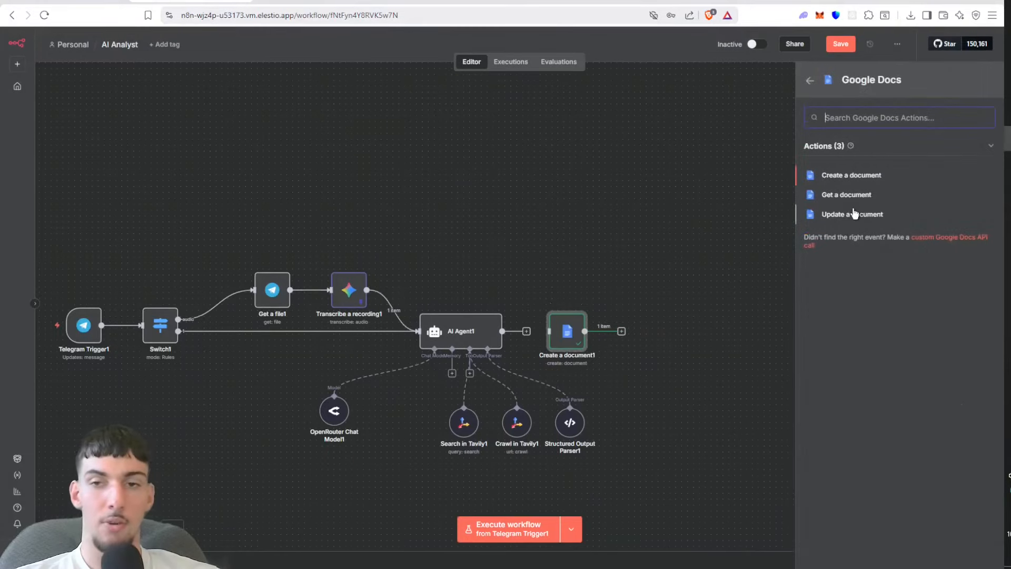
click(854, 215)
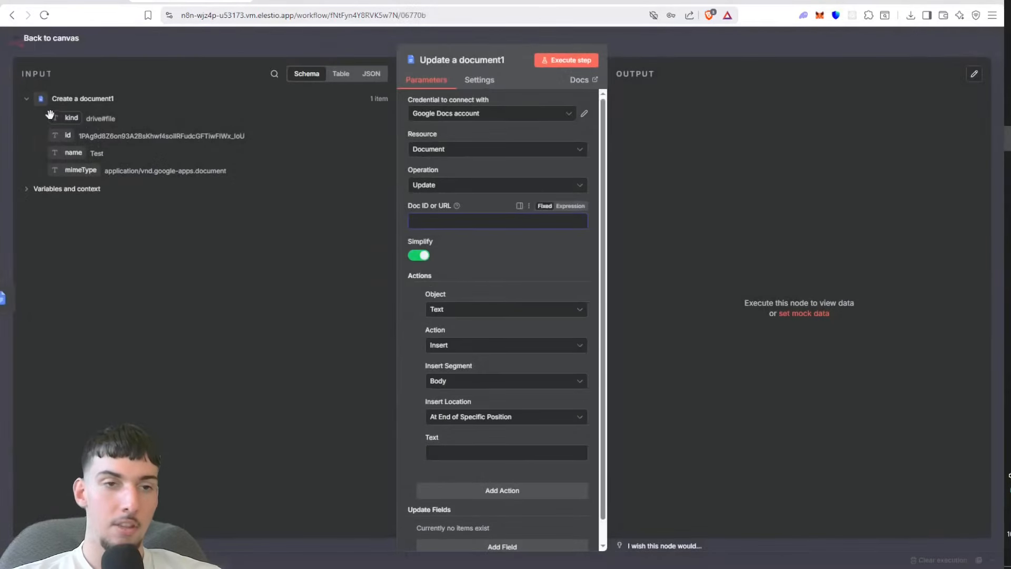
Step: Map the update's document ID to the created document's id and insert the text "test" into its body
drag(68, 136, 421, 220)
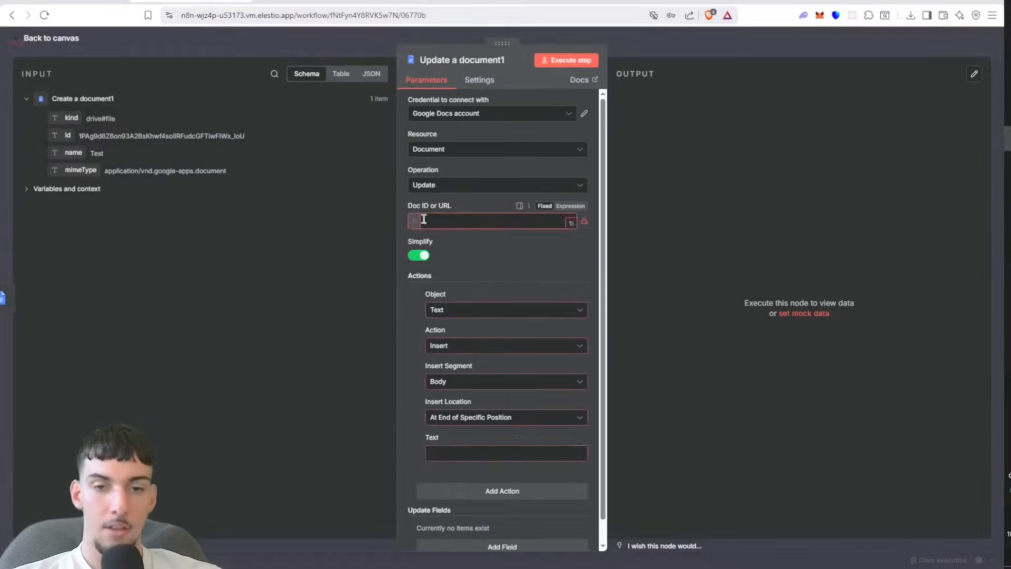
click(453, 465)
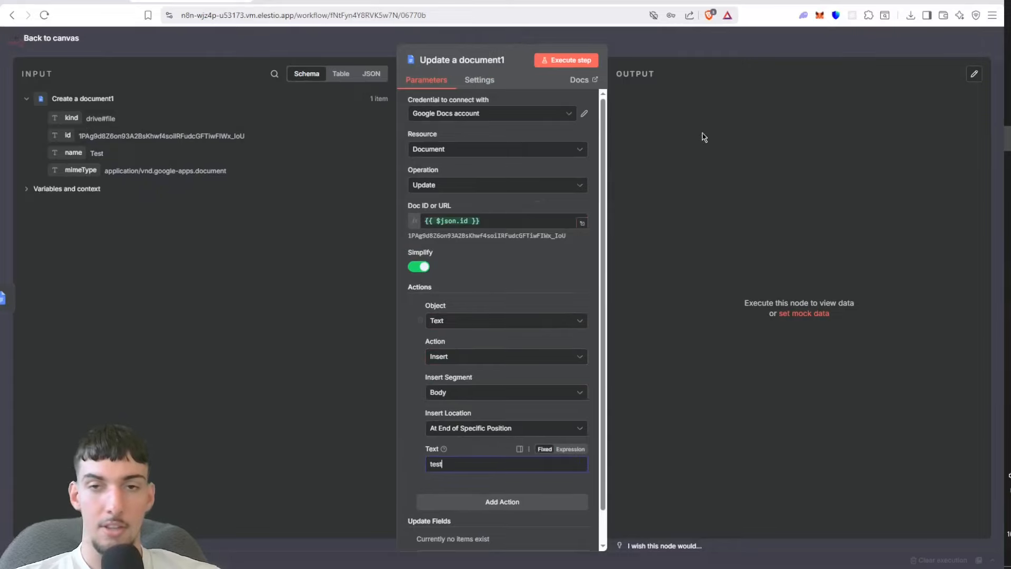
click(710, 48)
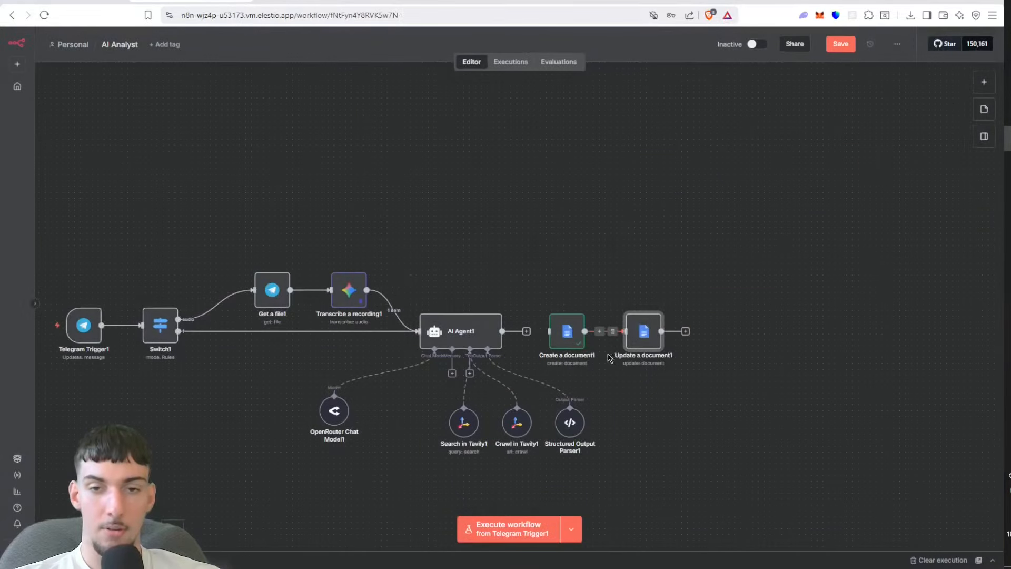
Step: Add an HTTP Request node after Update a document1 and return to the canvas
click(684, 330)
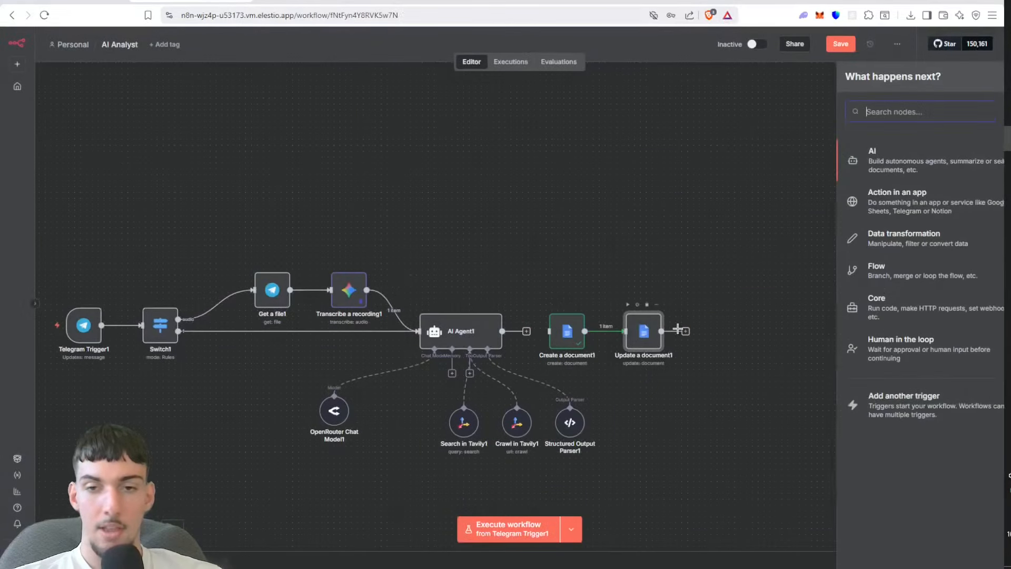
text(htt)
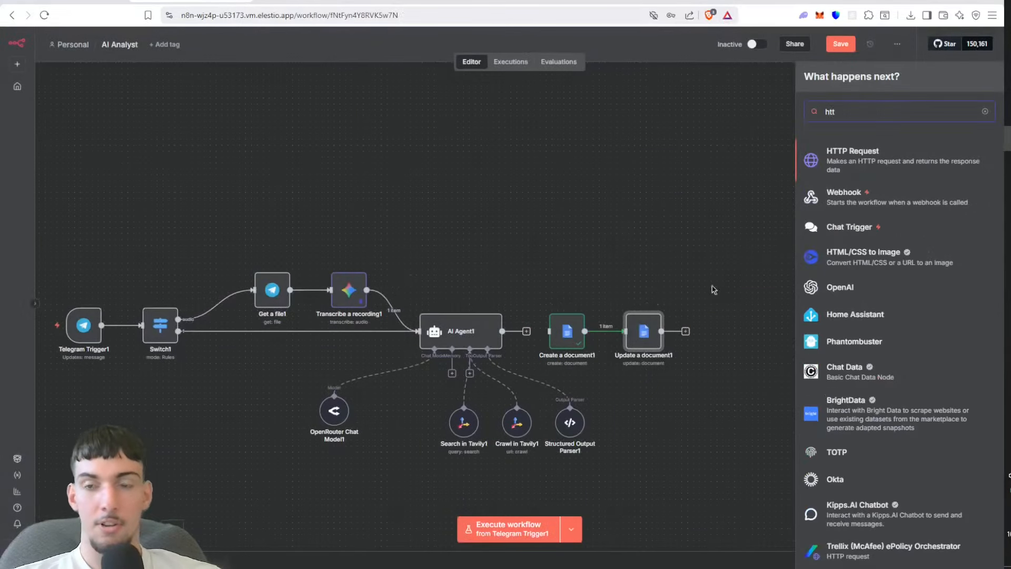
click(891, 169)
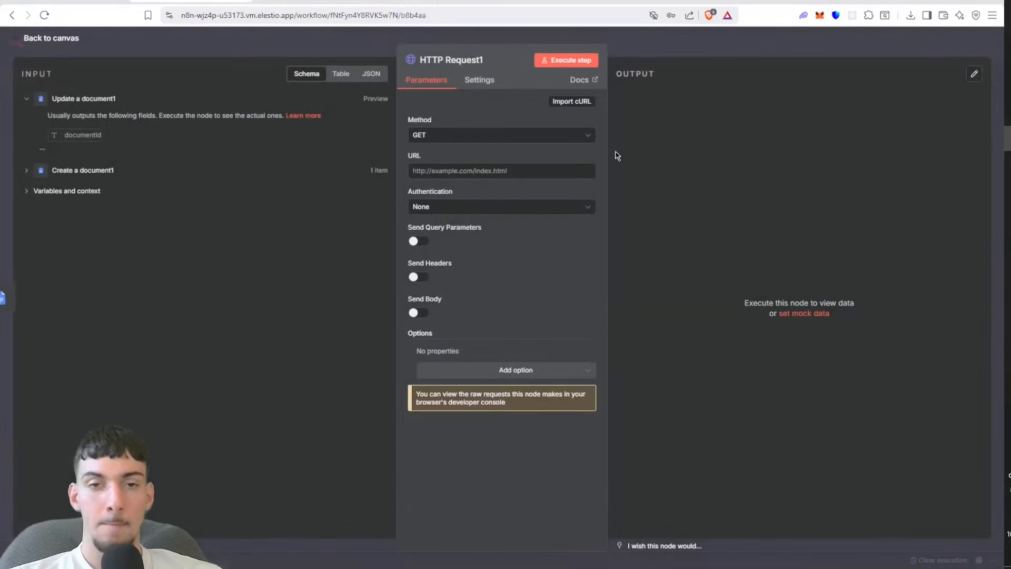
click(729, 40)
drag(661, 148, 651, 461)
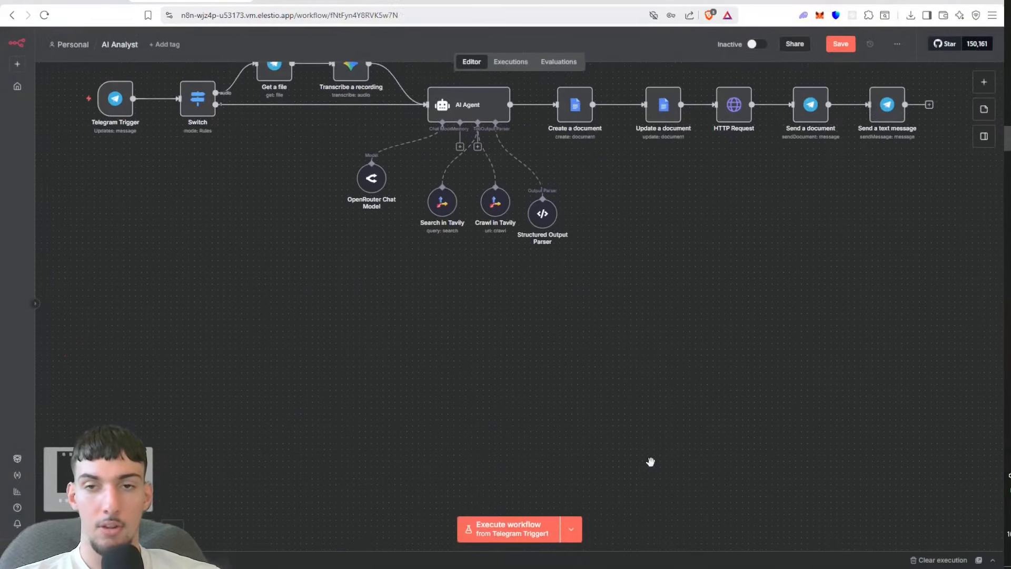
double_click(741, 105)
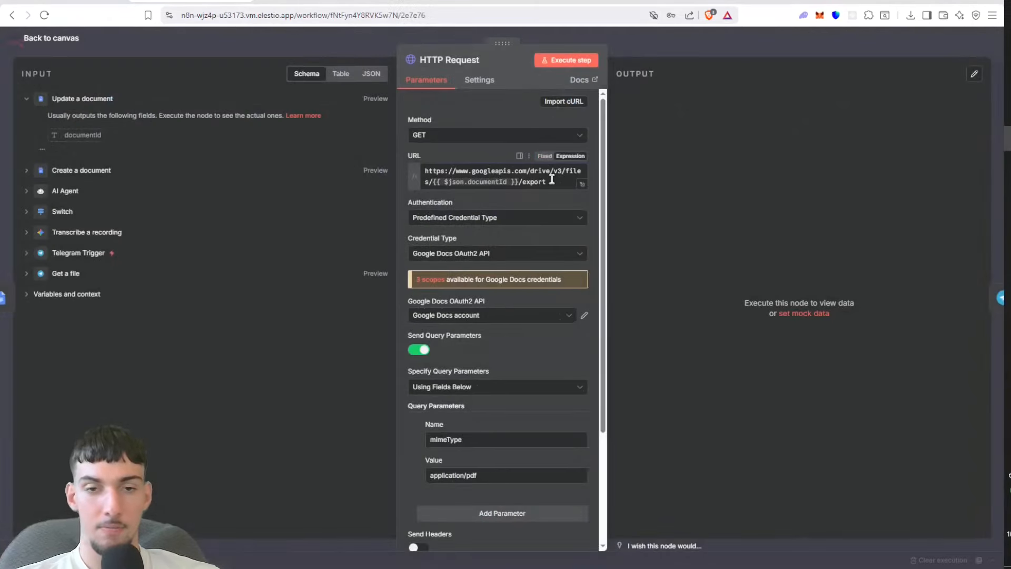
click(552, 179)
key(ctrl+a)
key(ctrl+c)
click(722, 34)
scroll(662, 312, down, 10)
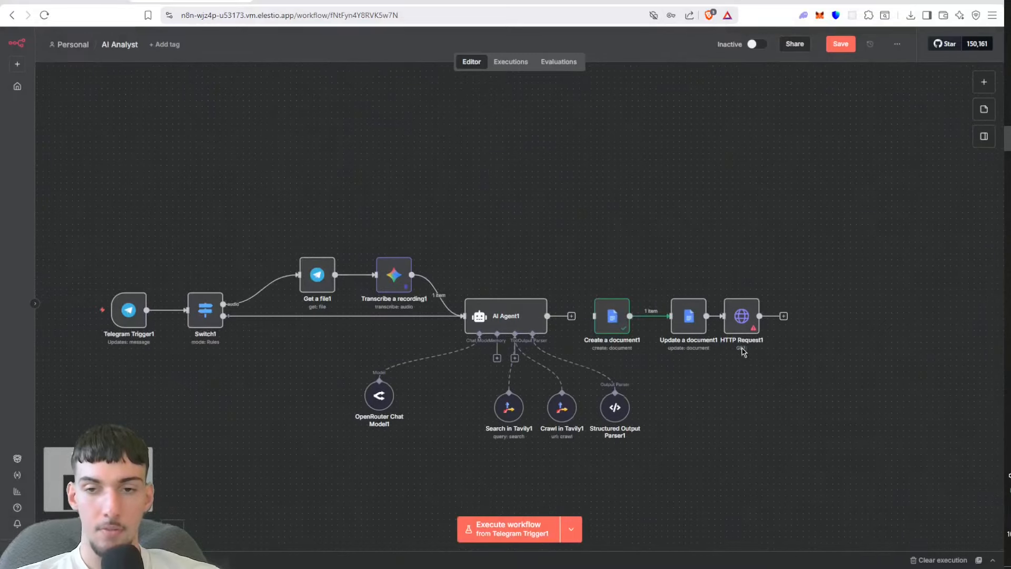
scroll(743, 347, up, 5)
double_click(743, 298)
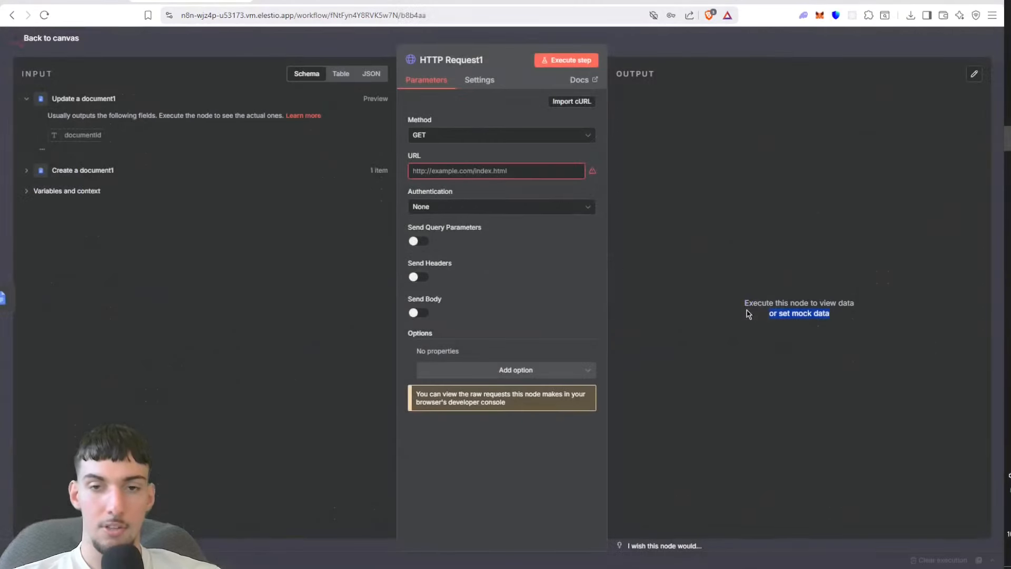
click(451, 170)
key(ctrl+v)
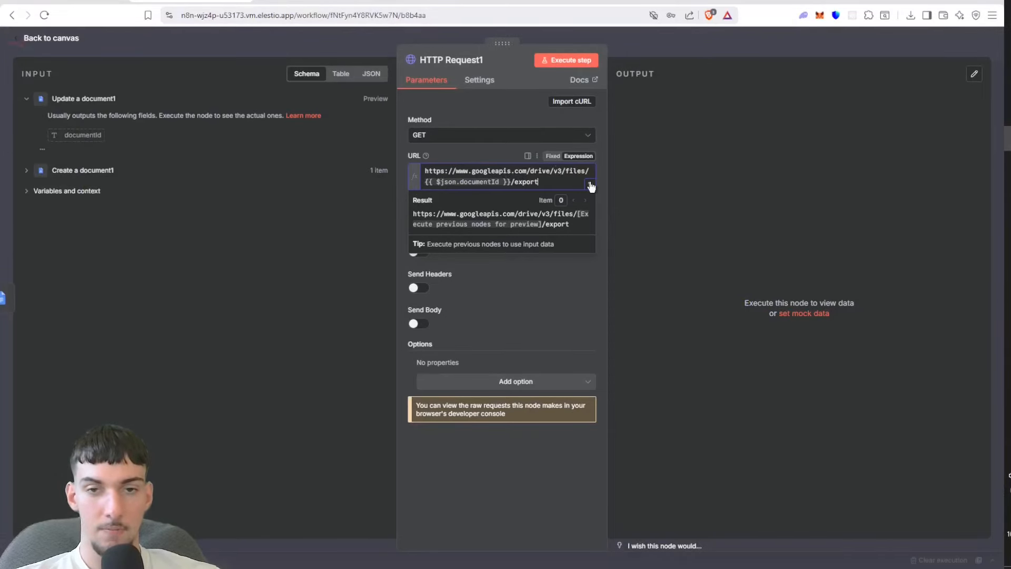
click(542, 321)
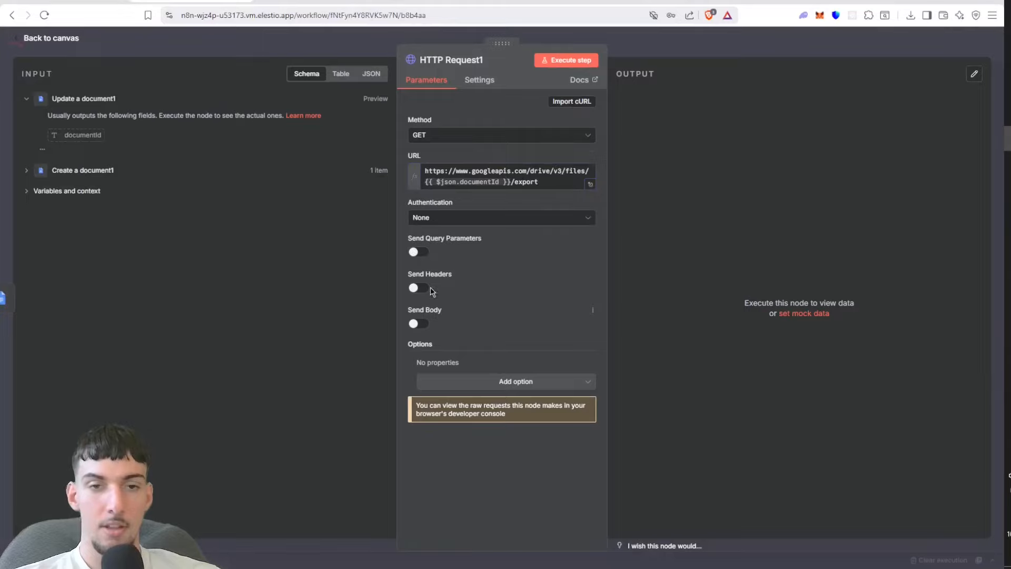
Step: Enable query parameters for HTTP Request1 and add mimeType with the value application/pdf
click(448, 342)
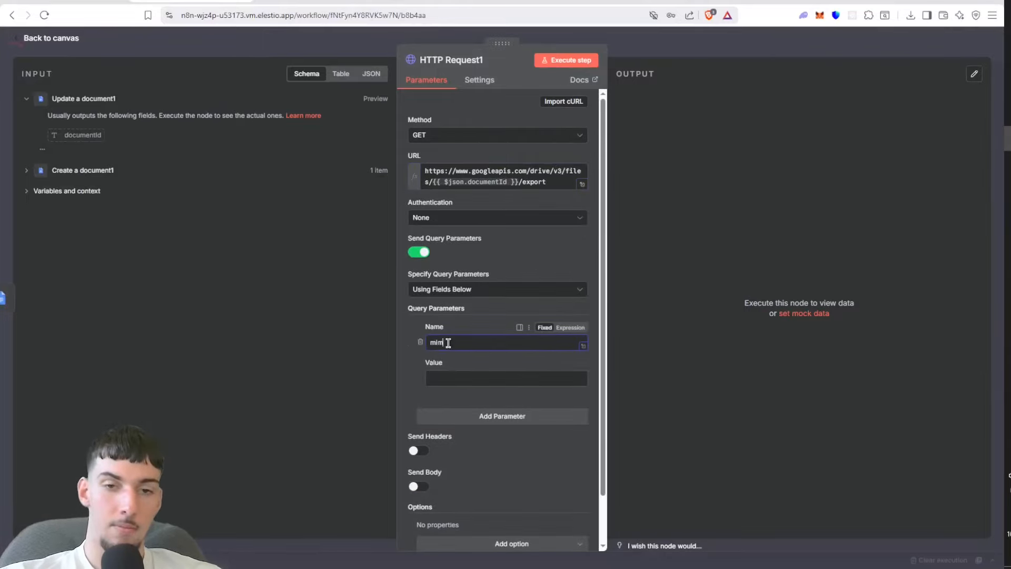
click(449, 367)
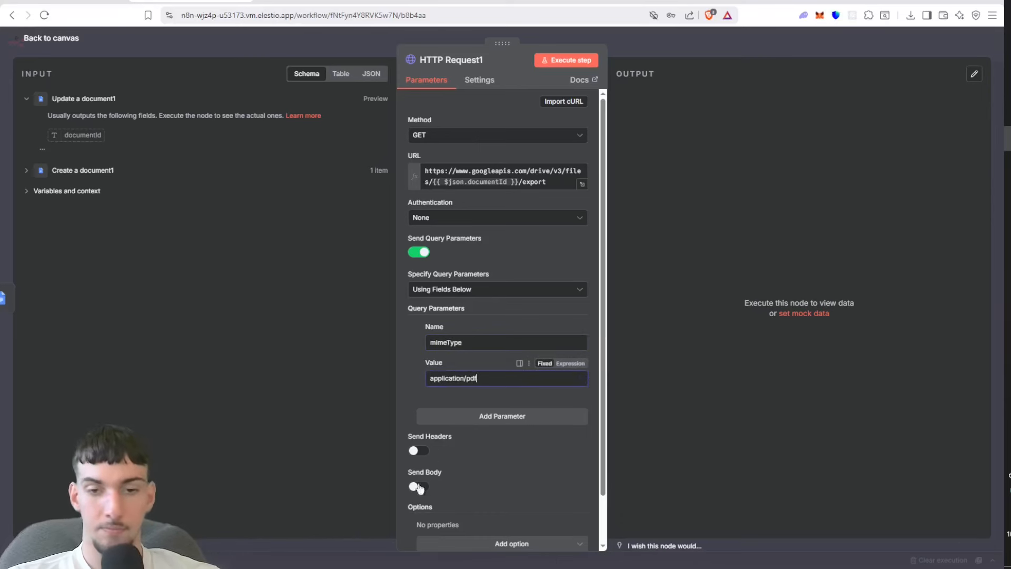
click(229, 54)
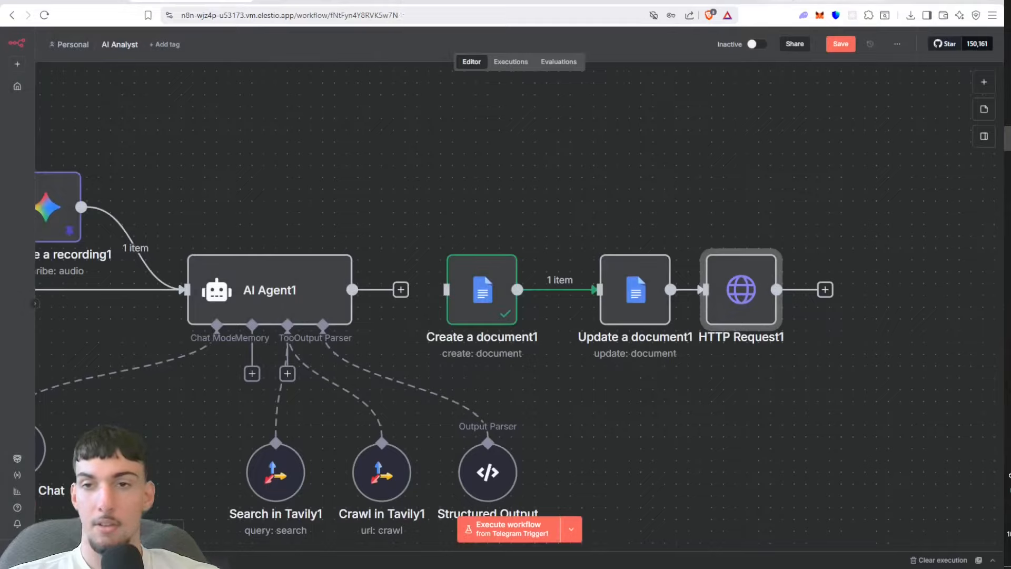
Step: Save the workflow, space HTTP Request1 slightly further from its neighbour, and execute the Update a document1 node on its own
click(841, 44)
drag(759, 289, 772, 289)
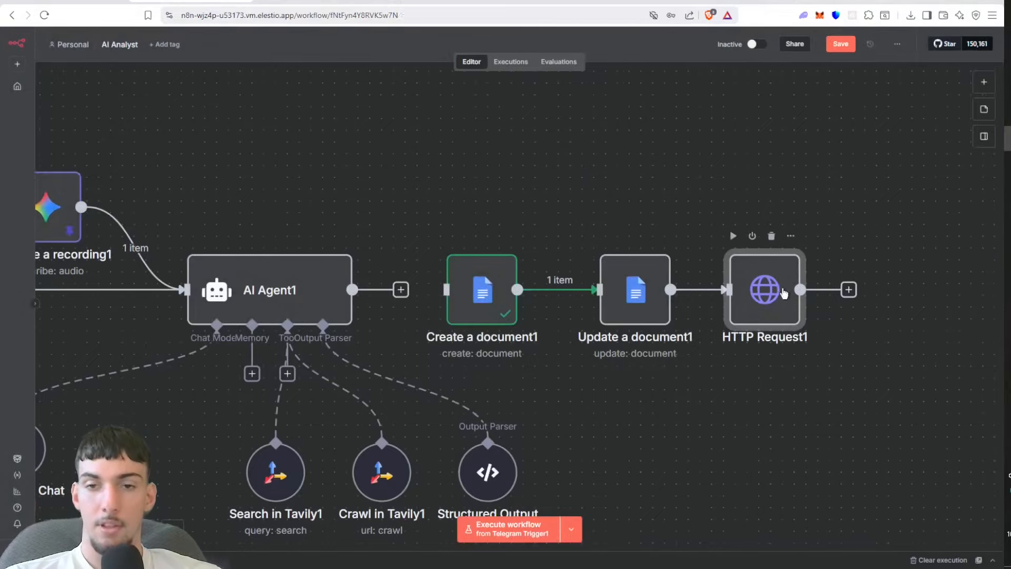
double_click(616, 305)
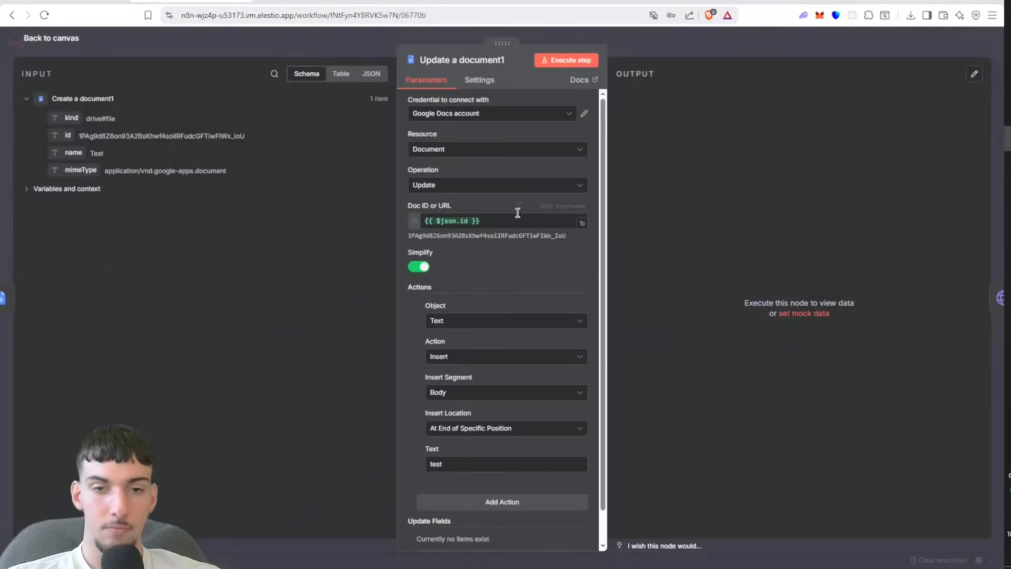
click(582, 63)
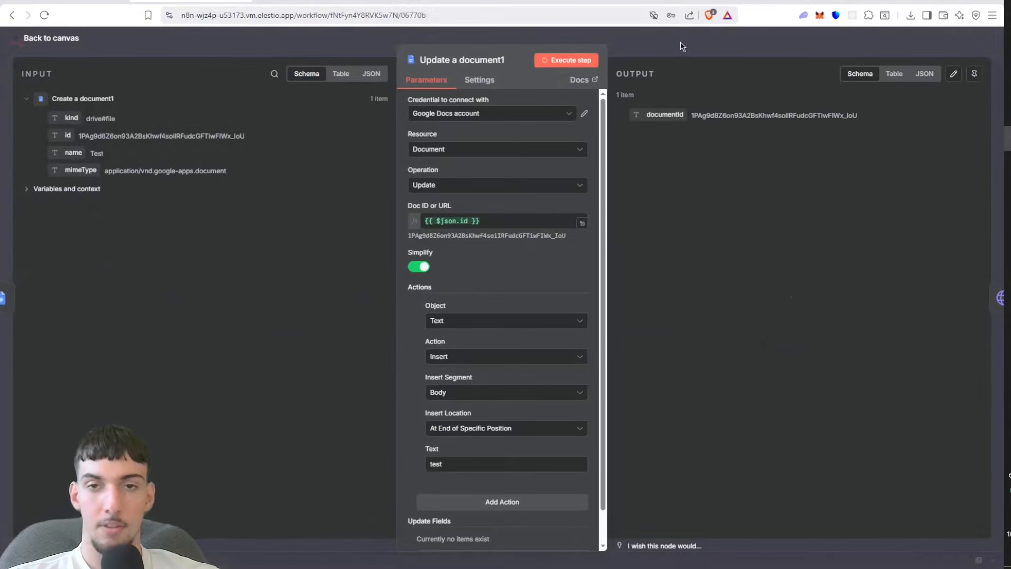
click(680, 43)
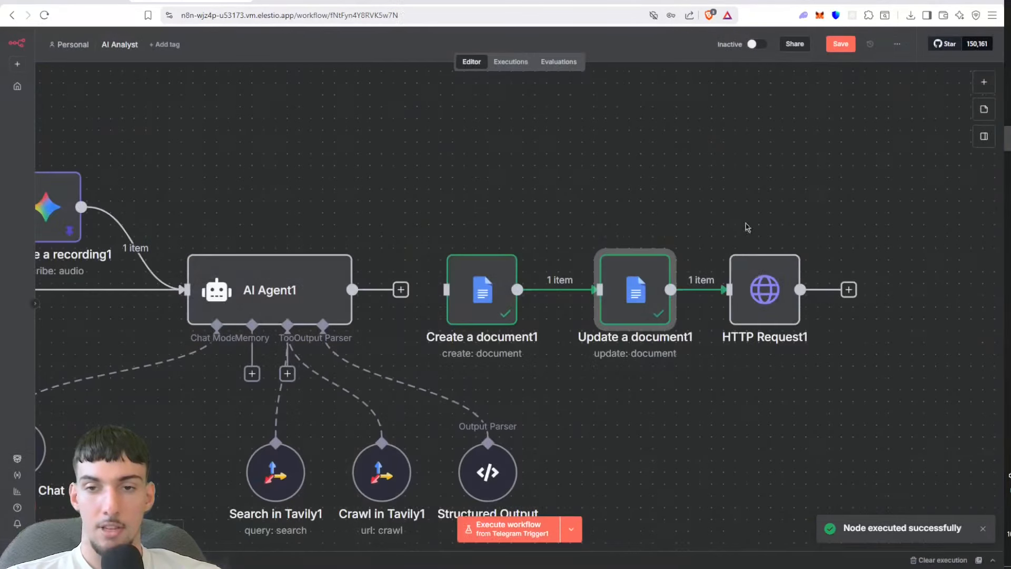
Step: Check the resolved export URL in HTTP Request1 and try to execute the request without authentication
double_click(756, 271)
click(510, 185)
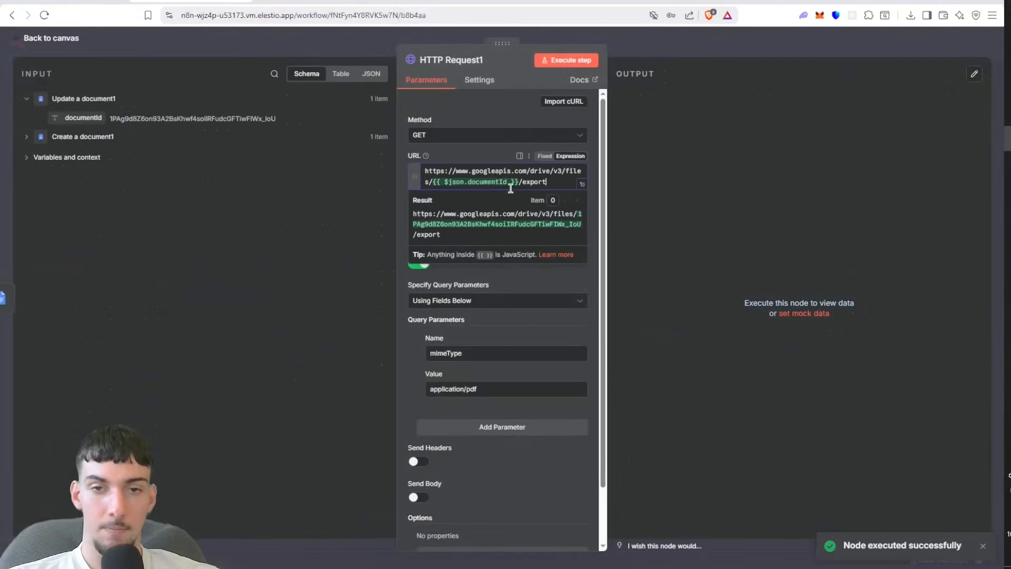
click(567, 60)
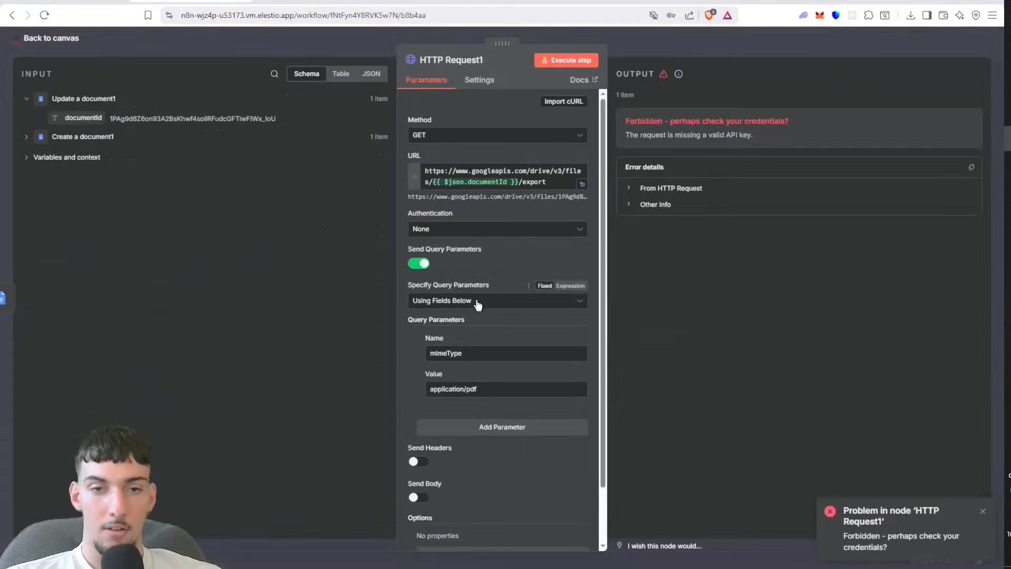
Step: Try Generic Credential Type authentication for HTTP Request1 and search its auth types for google
click(494, 229)
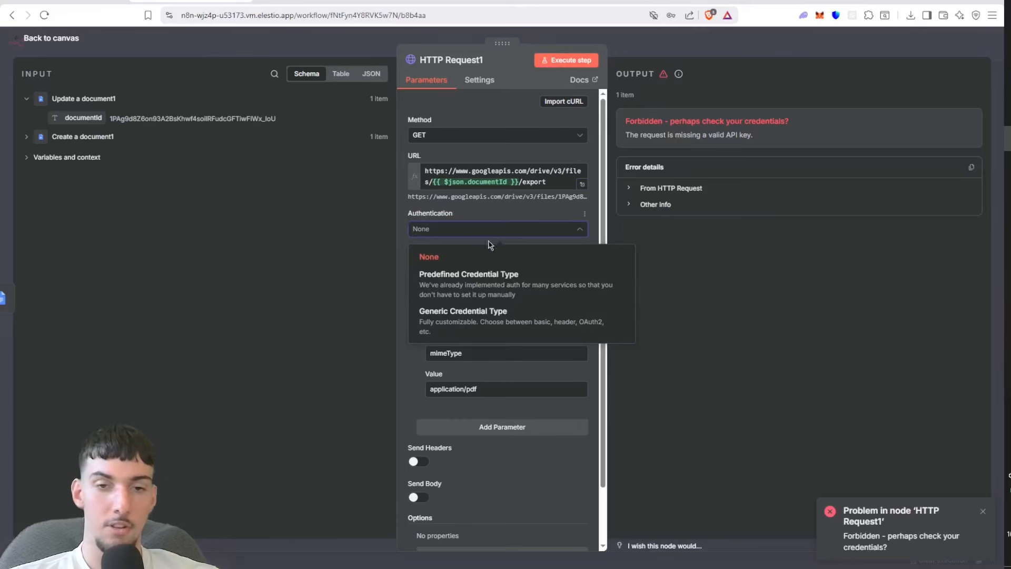
click(461, 312)
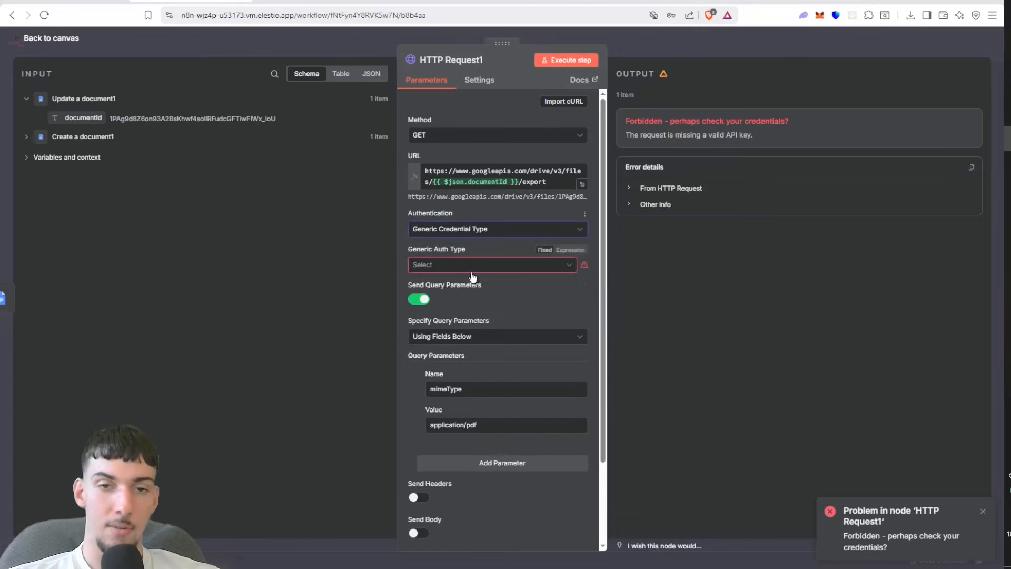
click(472, 270)
text(goog)
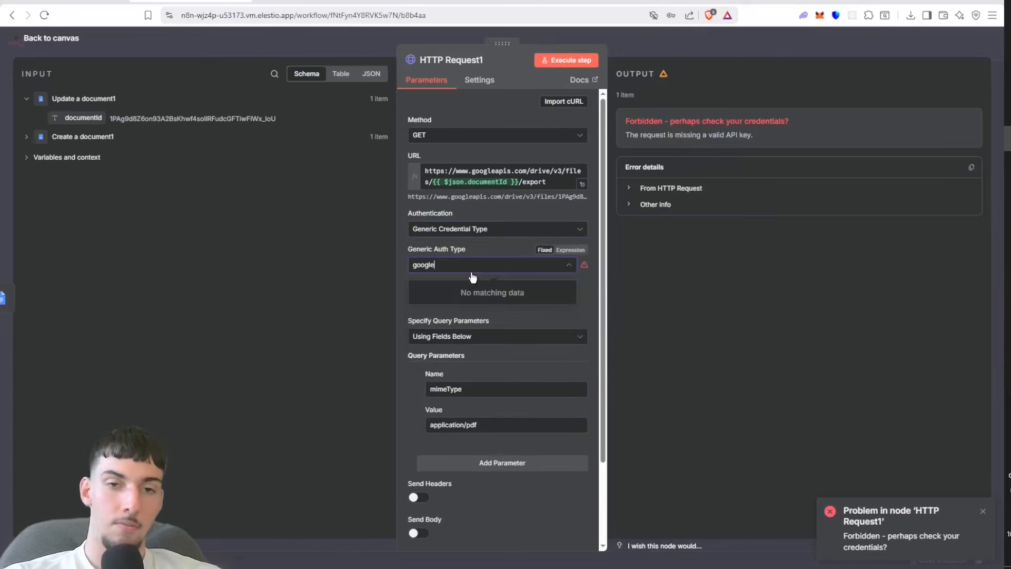
text(le)
click(489, 247)
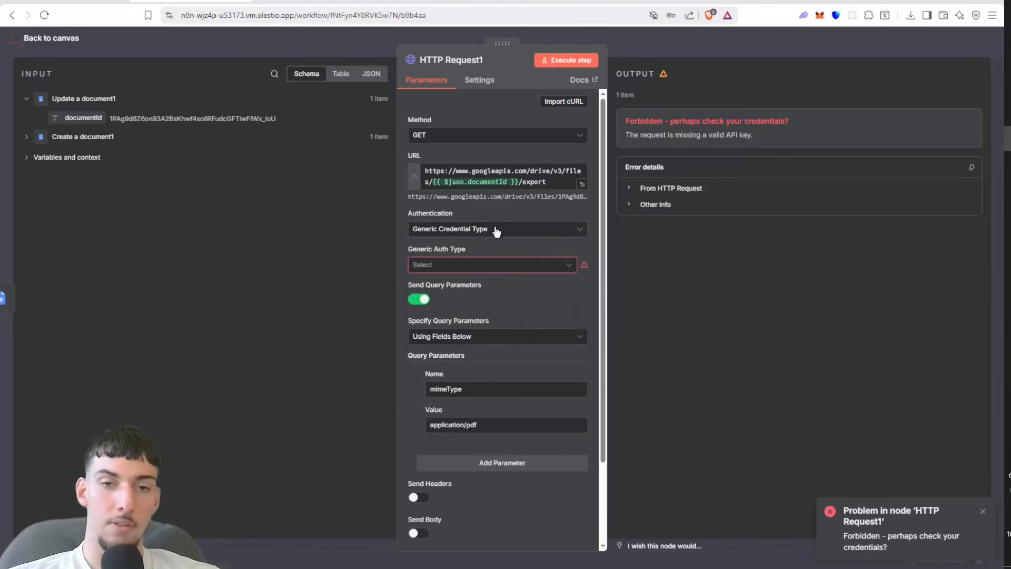
Step: Set HTTP Request1's authentication to Predefined Credential Type with Google Drive OAuth2 API and try to execute the request
click(497, 228)
click(469, 294)
click(474, 268)
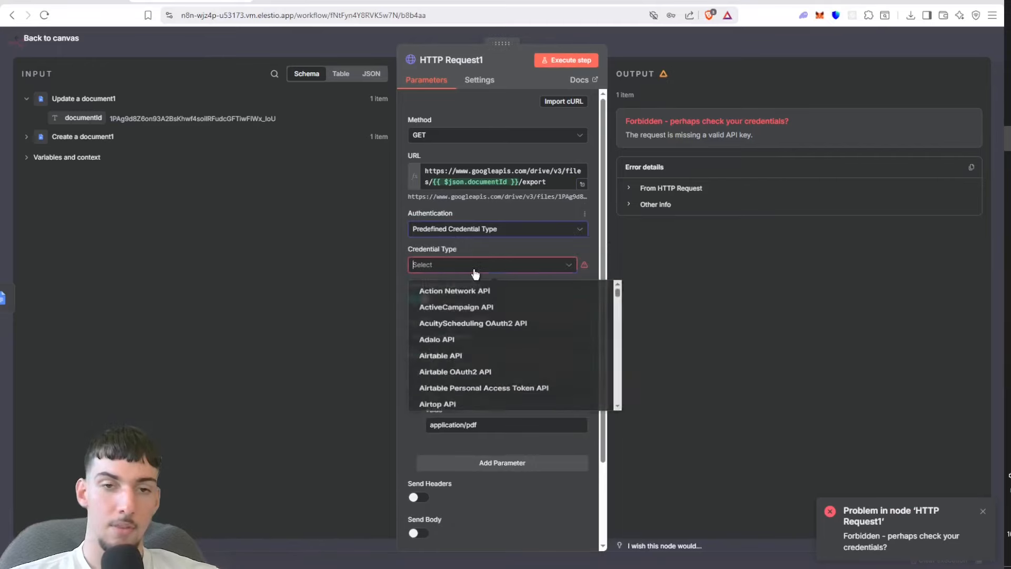
text(google)
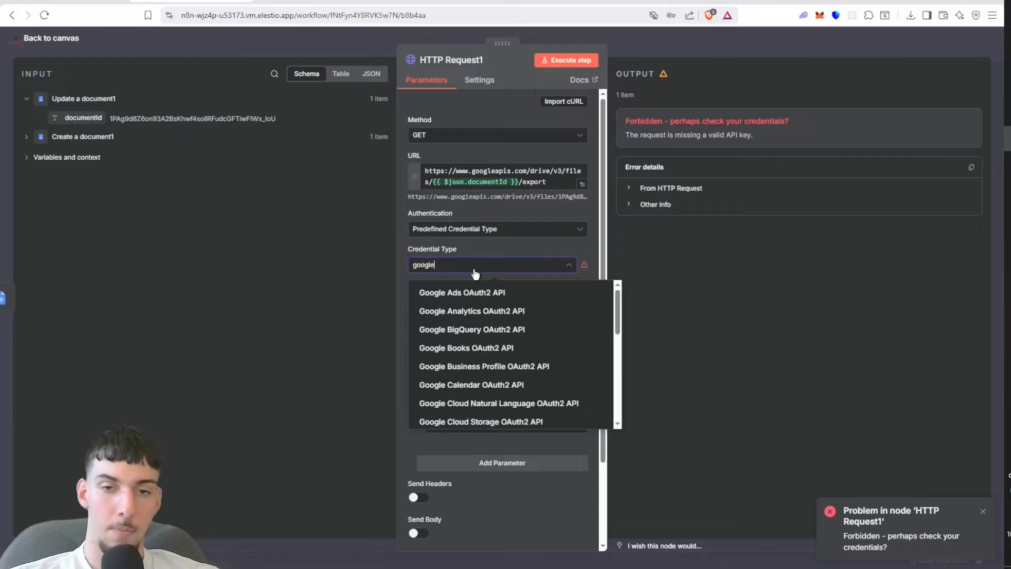
drag(619, 307, 619, 339)
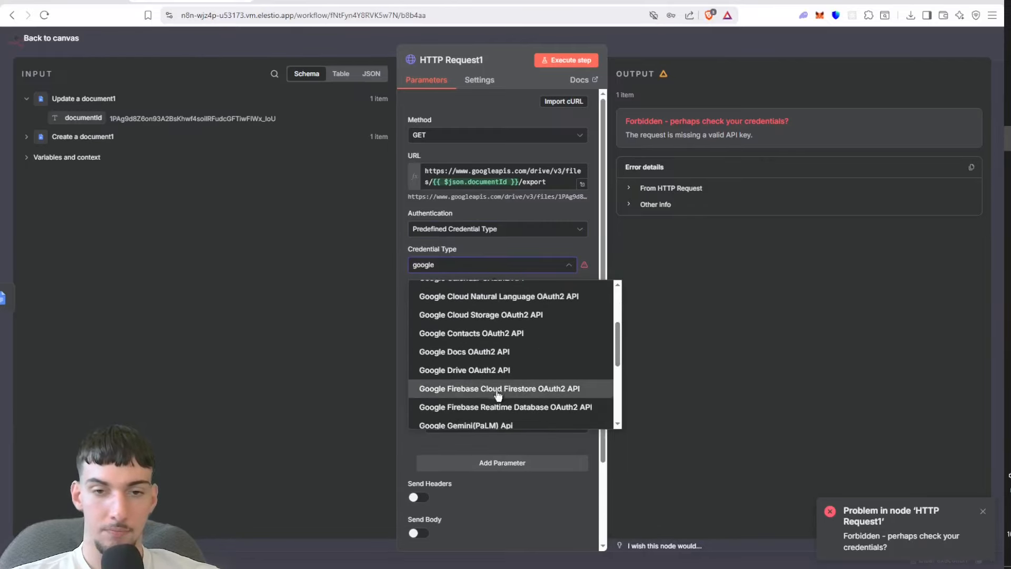
click(498, 371)
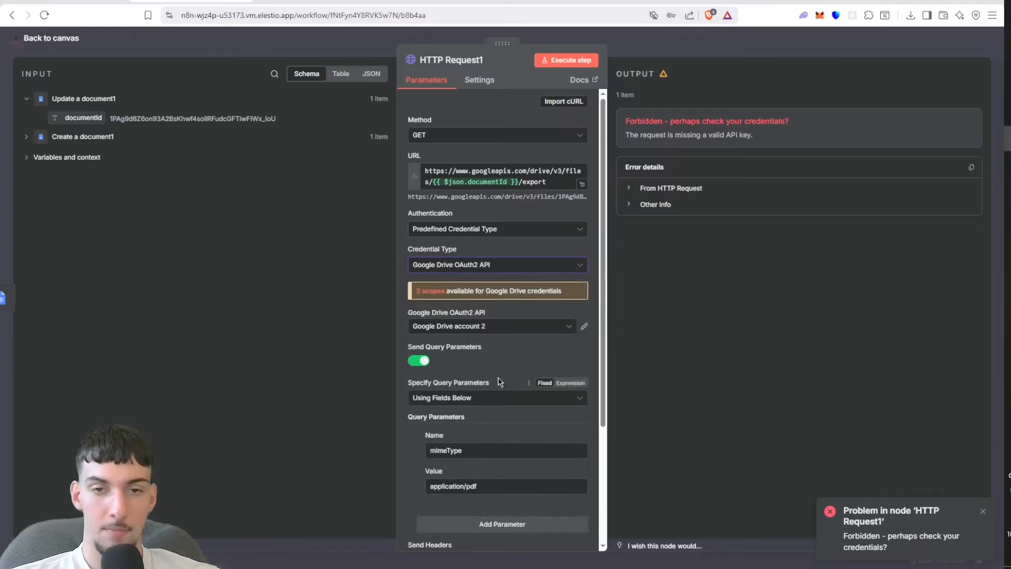
click(565, 61)
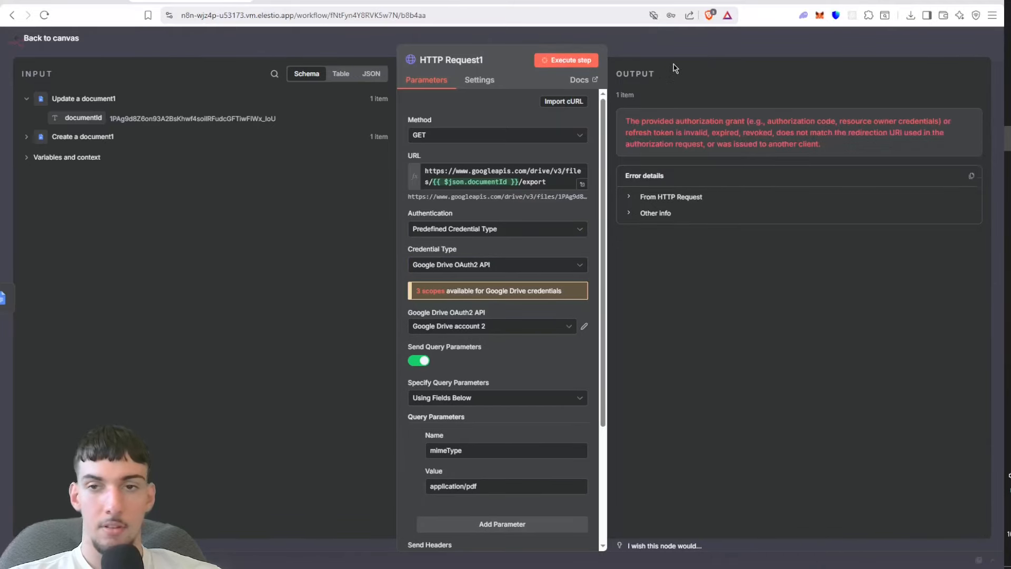
Step: Switch HTTP Request1's Google Drive OAuth2 API credential to Google Drive account, execute the request, and return to the canvas
click(511, 329)
click(474, 349)
click(569, 66)
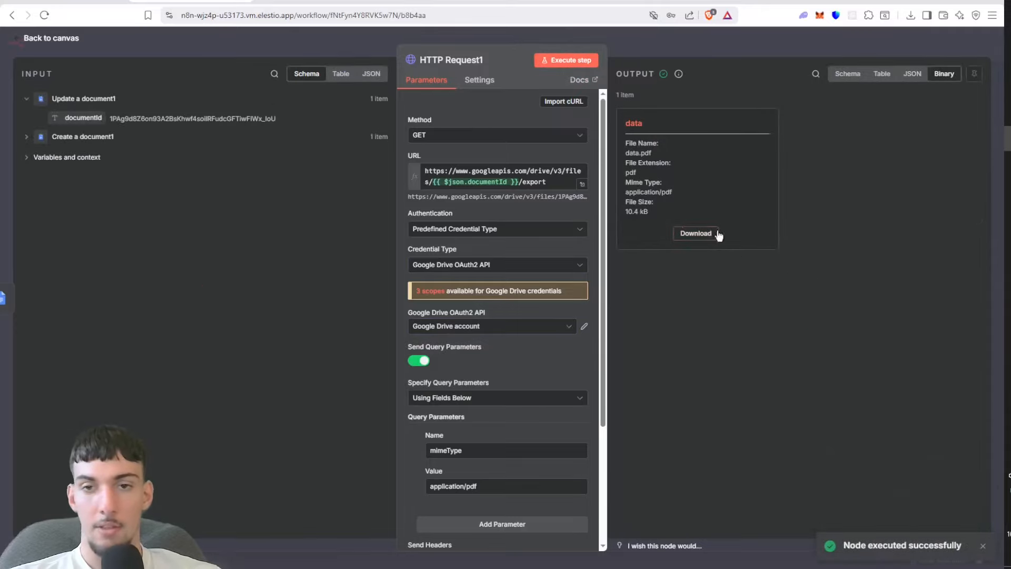
click(699, 30)
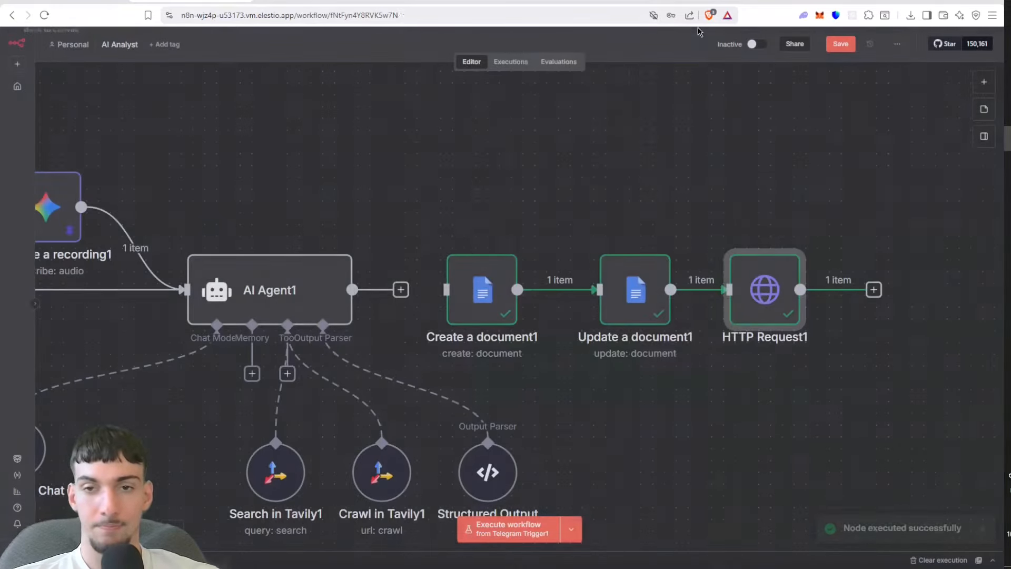
drag(708, 104, 657, 97)
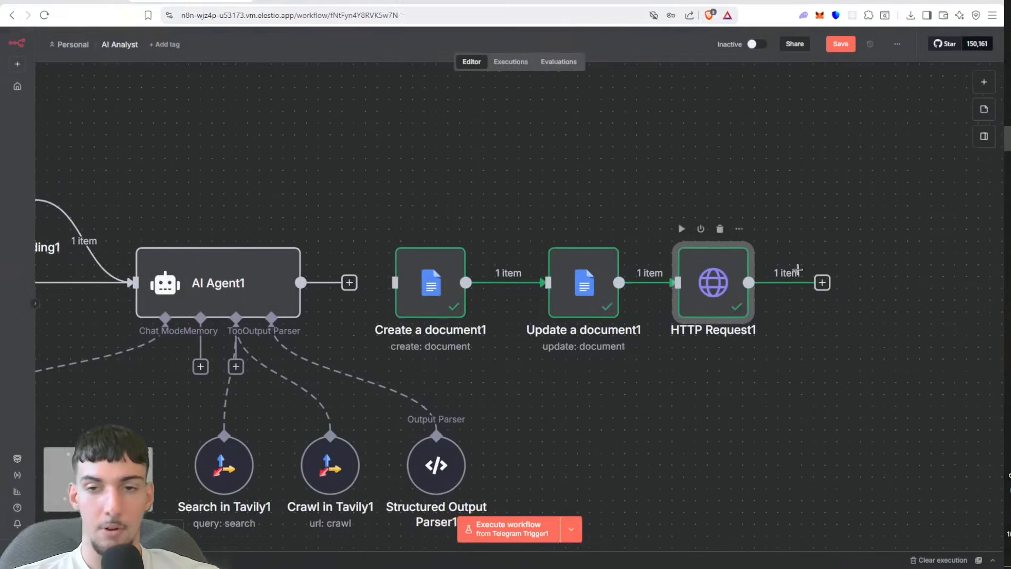
click(822, 283)
text(tele)
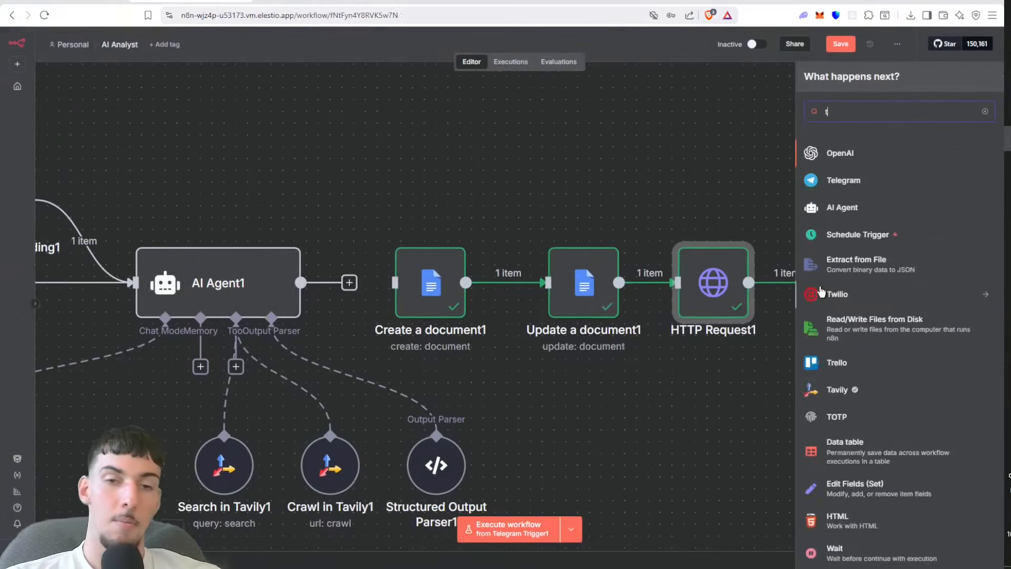
click(768, 151)
Step: Save the AI Analyst workflow with the updated HTTP Request1 credential
scroll(767, 152, up, 5)
click(840, 44)
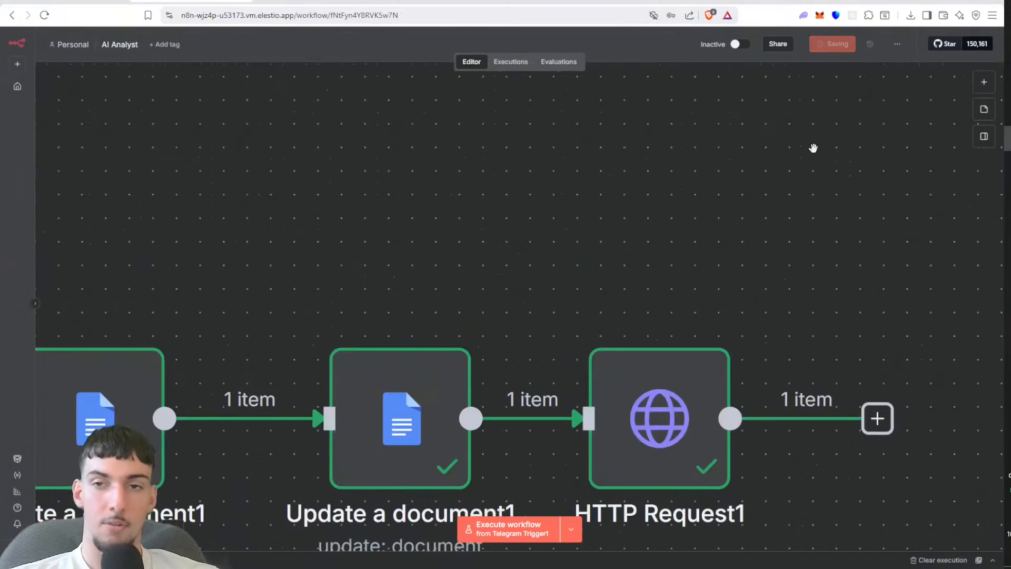
drag(814, 148, 803, 155)
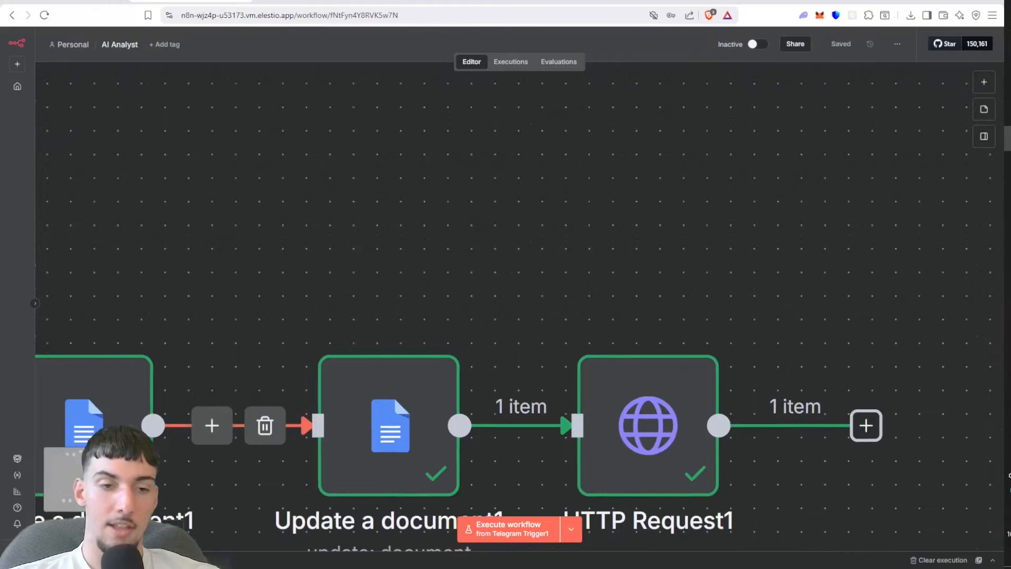
scroll(519, 308, down, 6)
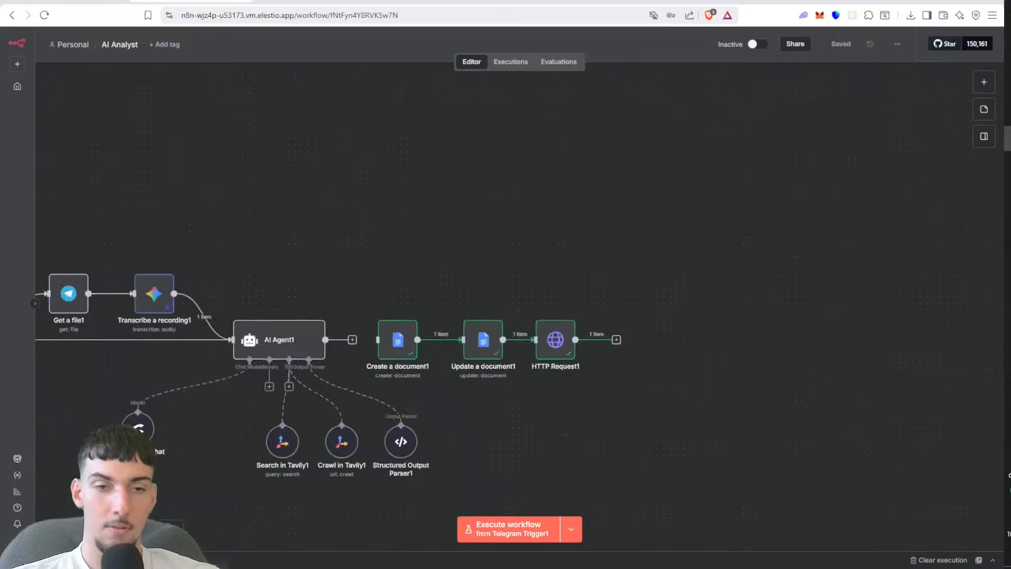
Step: Execute the whole workflow from Telegram Trigger1 with an audio message and follow the run through AI Agent1
click(119, 532)
click(118, 532)
click(118, 531)
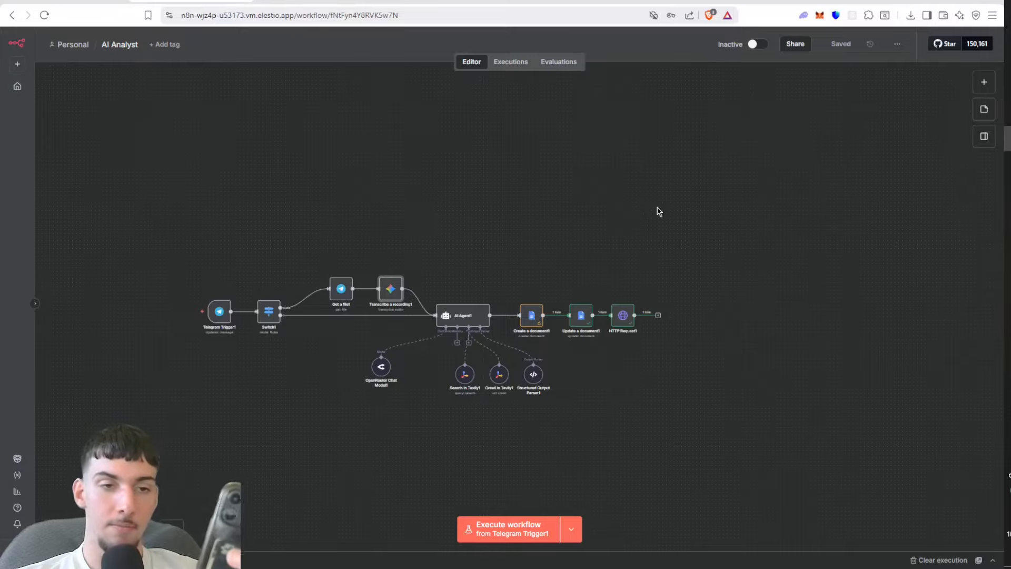
click(522, 522)
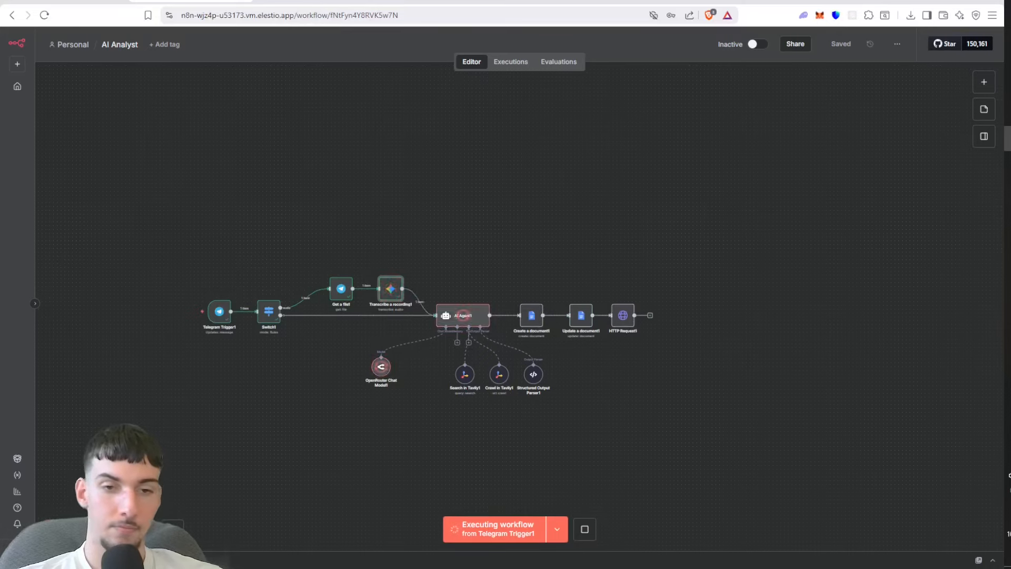
click(91, 528)
click(91, 529)
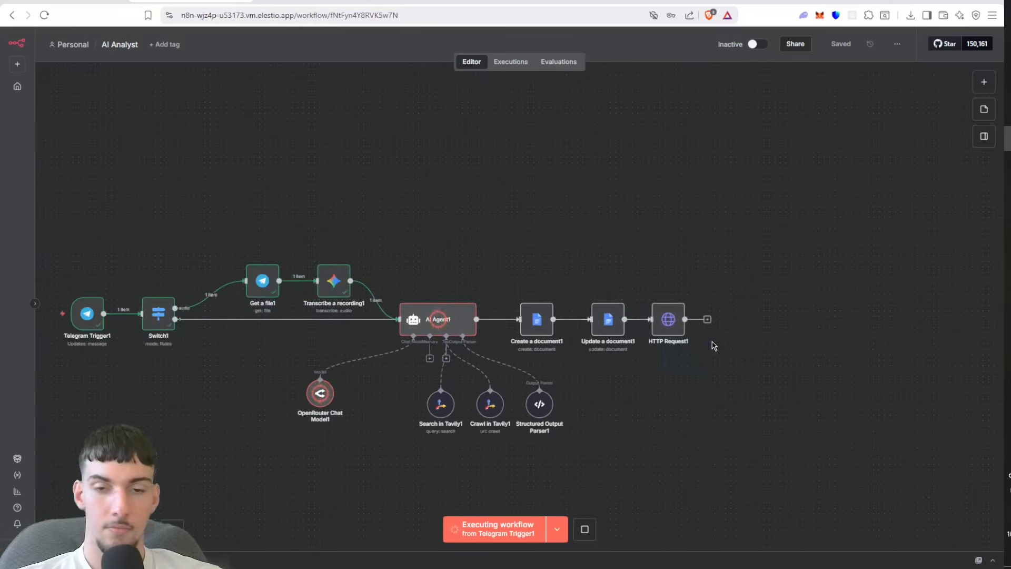
drag(716, 380, 768, 334)
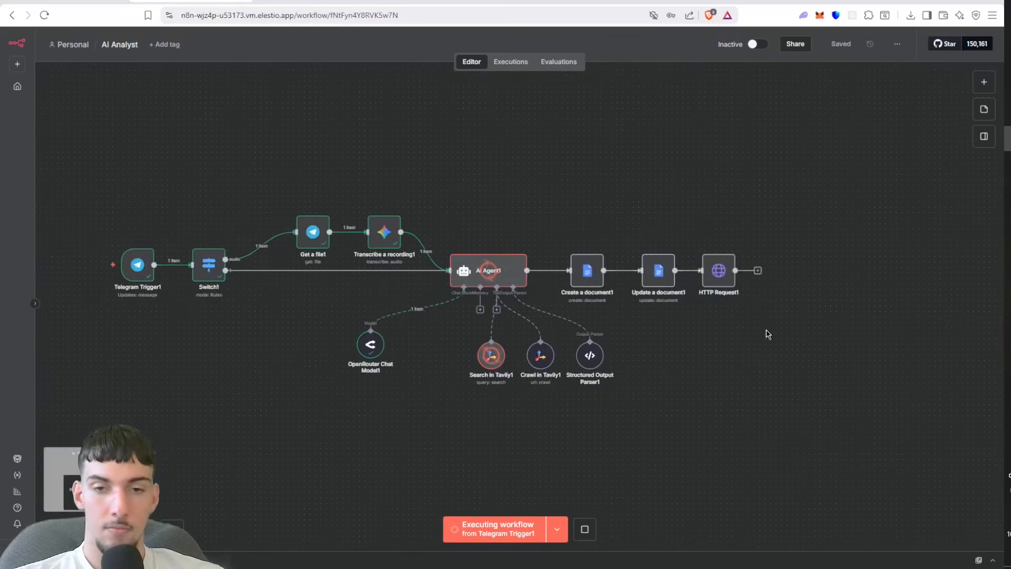
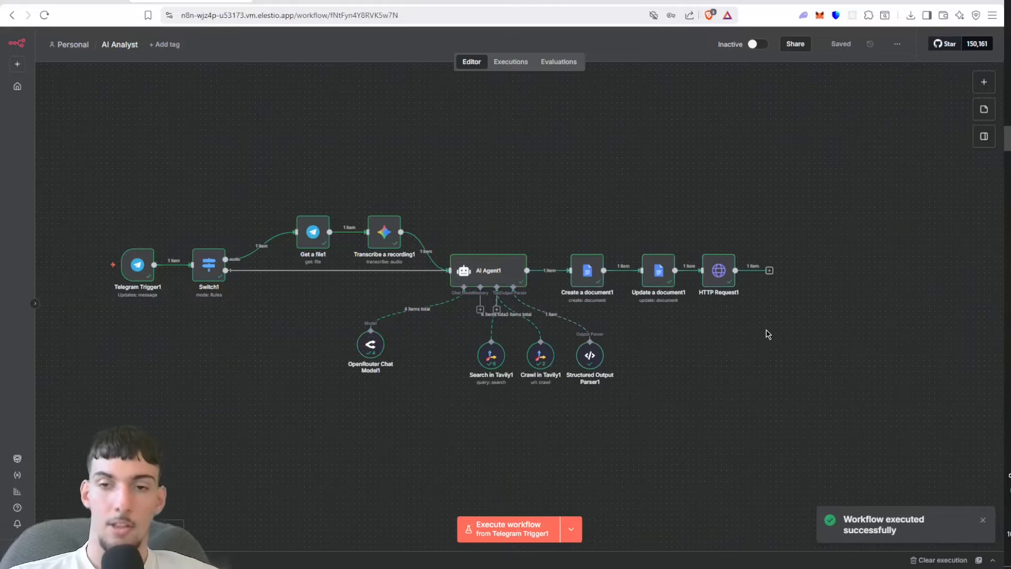
Step: Pin the output data of Telegram Trigger1 and return to the canvas
click(770, 270)
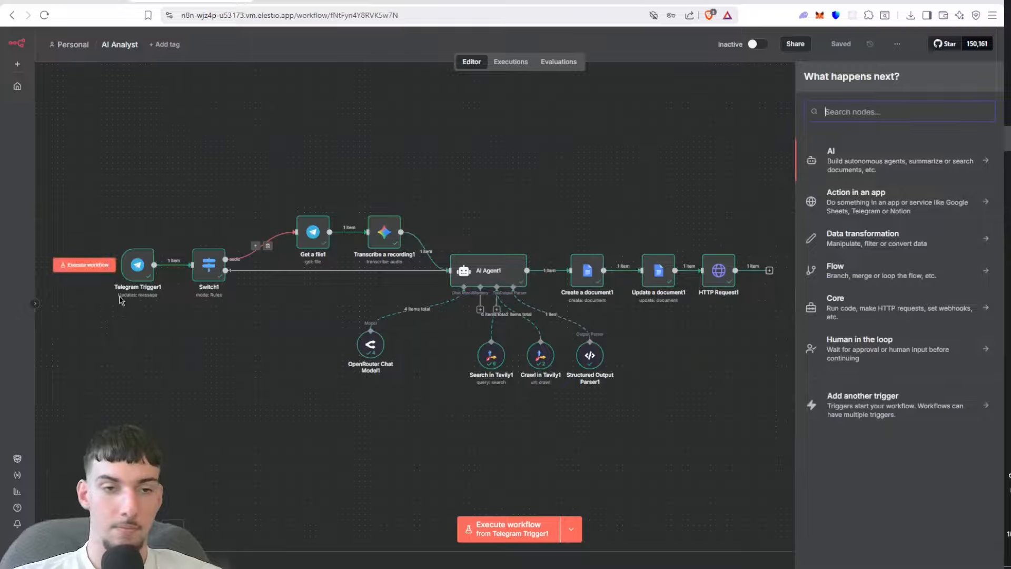
double_click(138, 271)
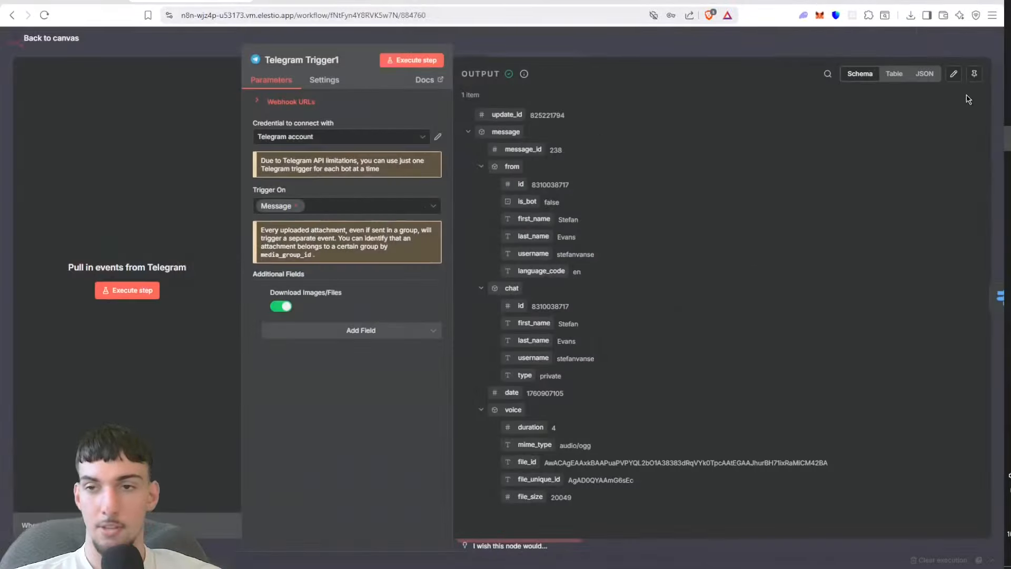
click(974, 73)
click(962, 43)
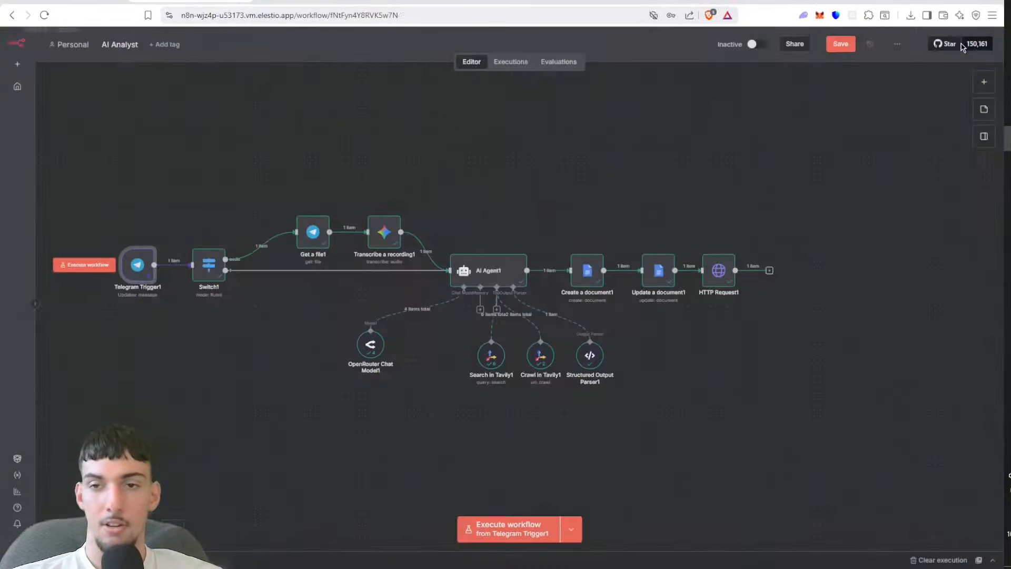
Step: Add a Telegram Send a document node after HTTP Request1
click(771, 269)
text(tele)
click(887, 155)
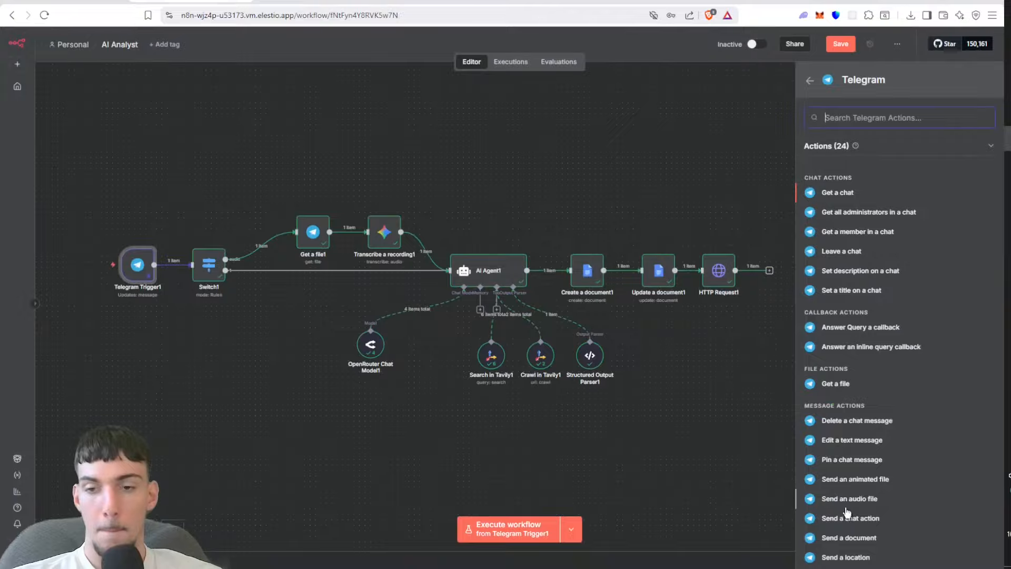
click(835, 538)
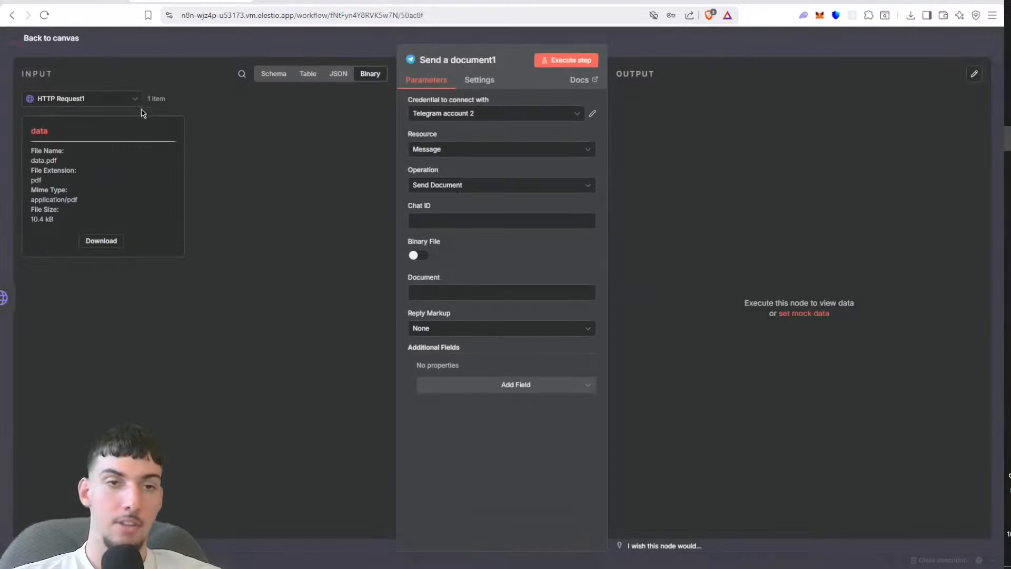
Step: Map the Chat ID of Send a document1 to message.chat.id from Telegram Trigger1
click(117, 101)
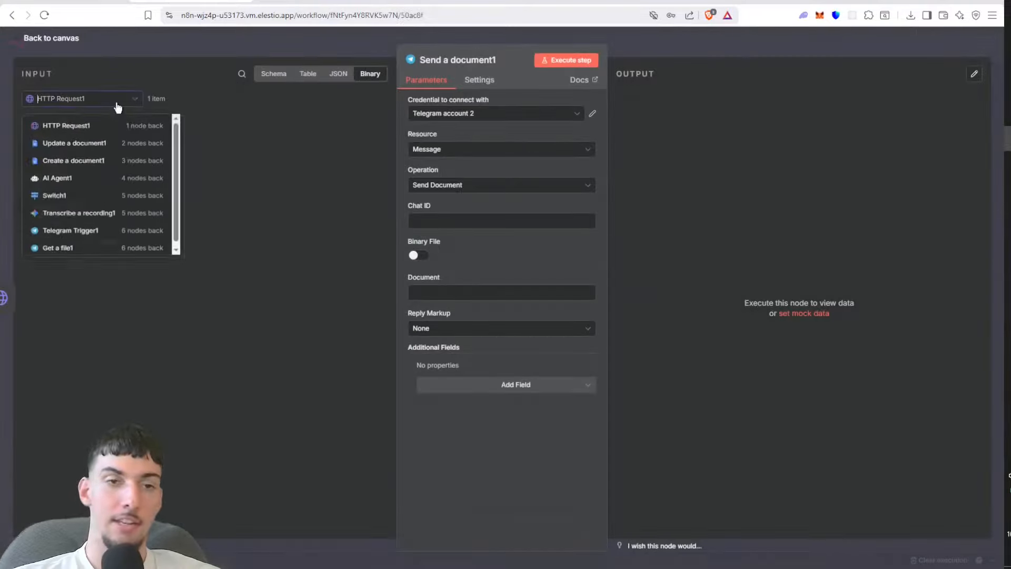
click(98, 237)
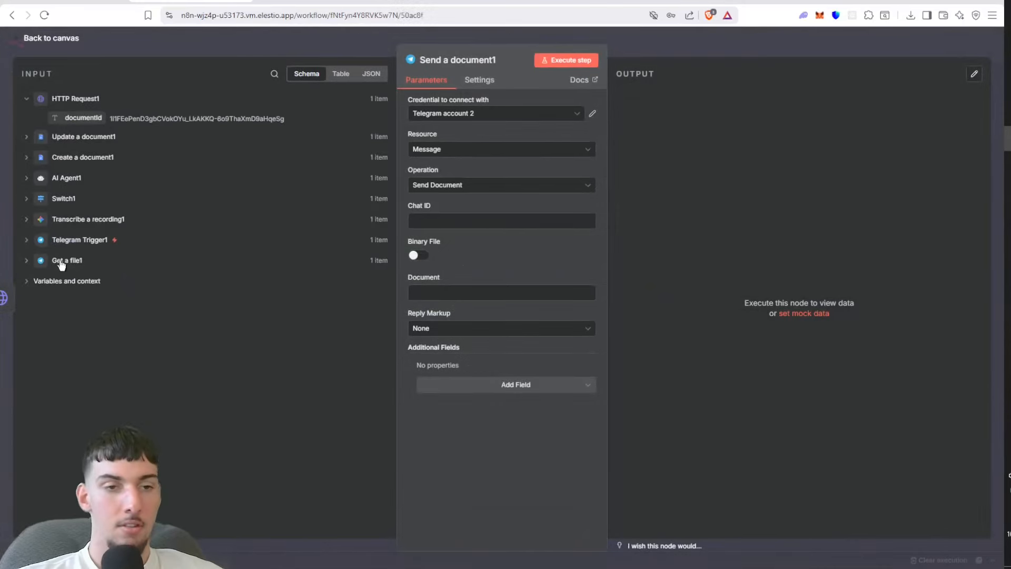
click(74, 240)
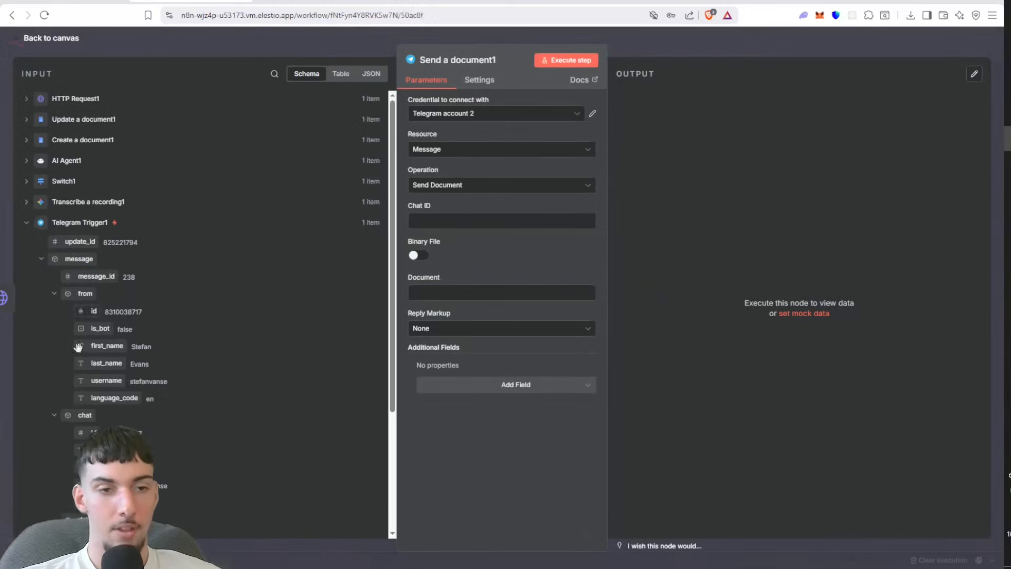
drag(93, 406, 428, 219)
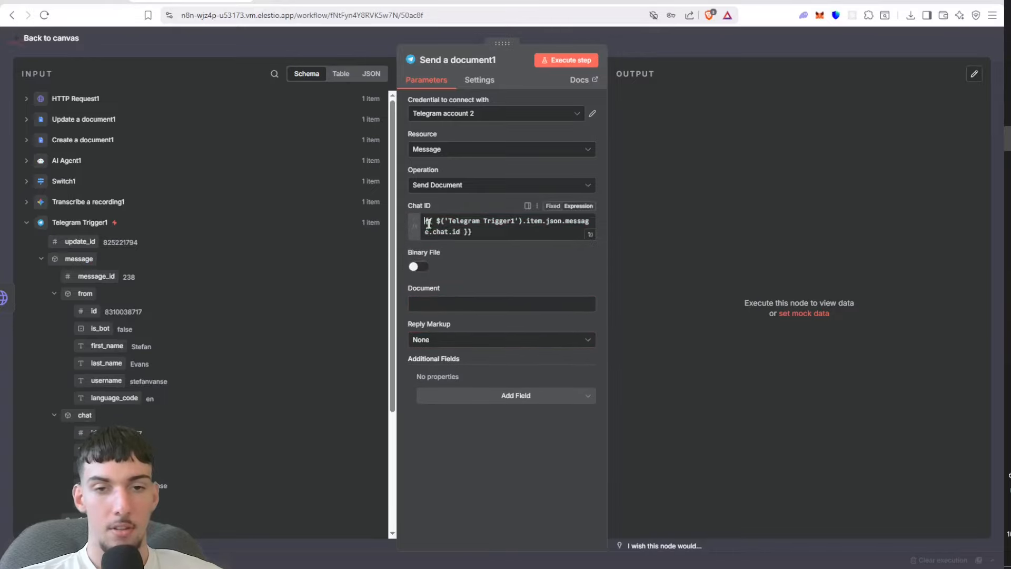
Step: Enable Binary File in Send a document1, check its data input field against HTTP Request1's binary output, and return to the canvas
click(417, 277)
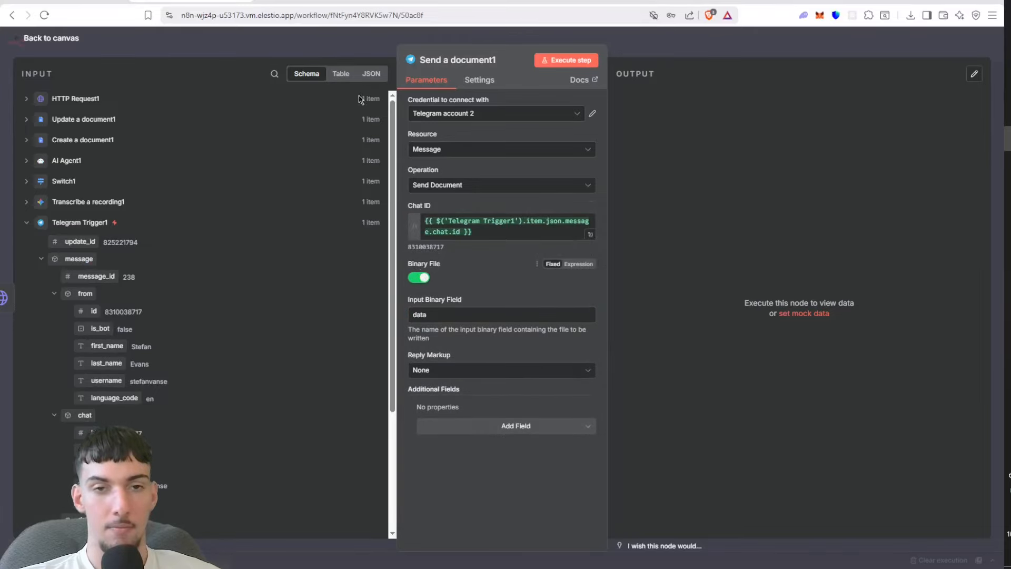
click(366, 77)
click(118, 104)
click(115, 130)
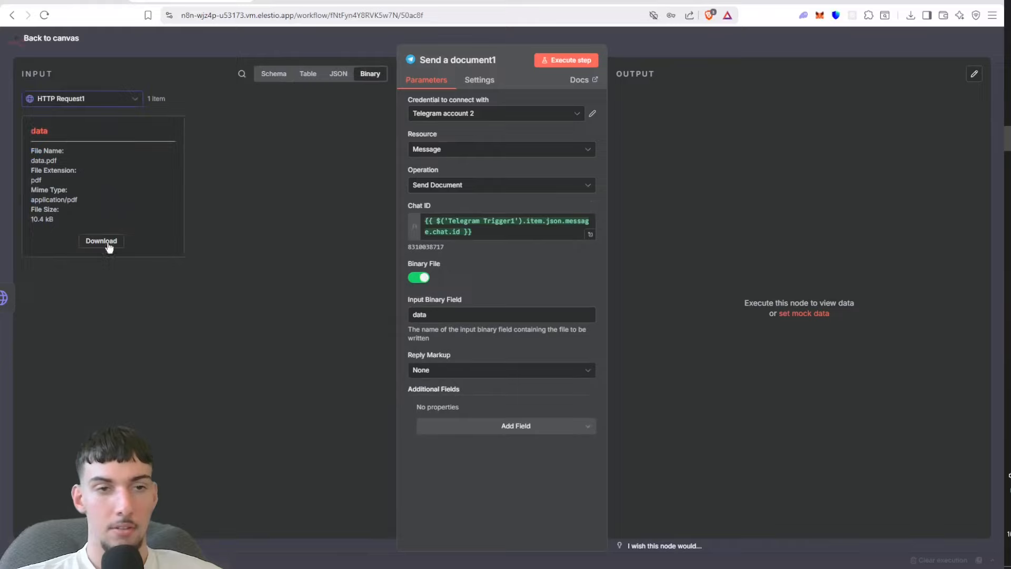
click(519, 314)
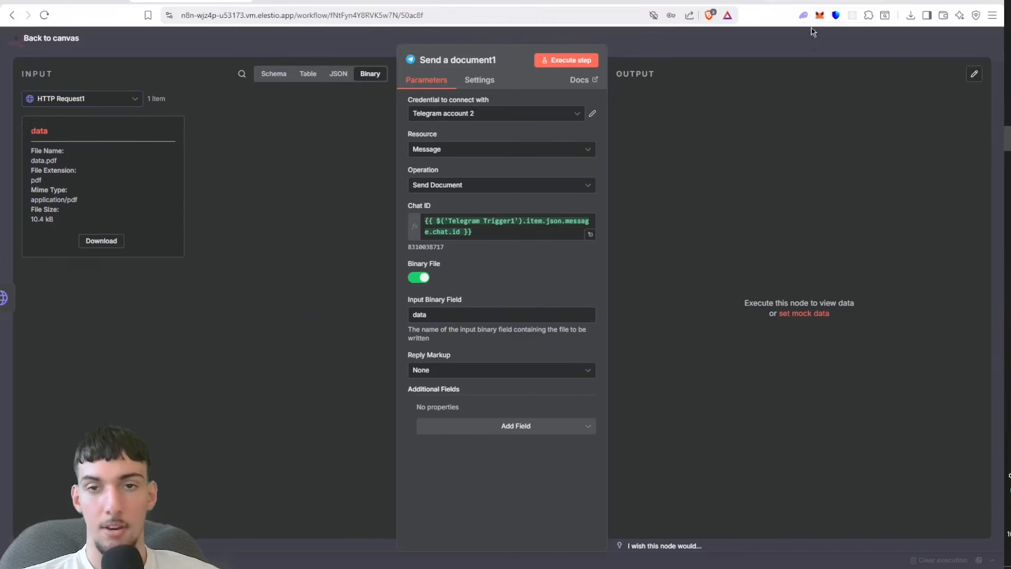
key(Escape)
Step: Add a Telegram Send a text message node after Send a document1 and map its Chat ID to {{ $json.result.chat.id }}
click(829, 270)
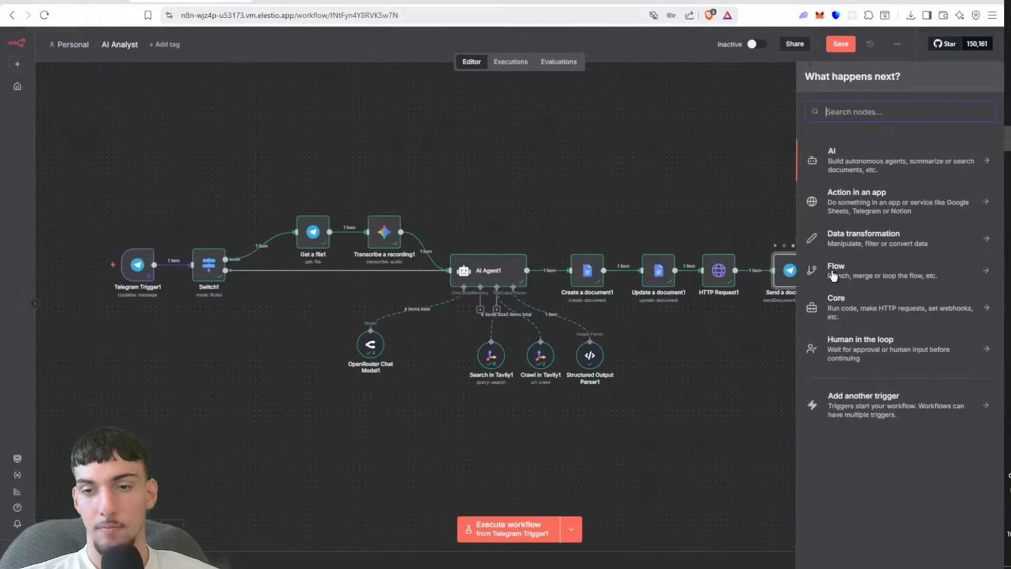
text(tele)
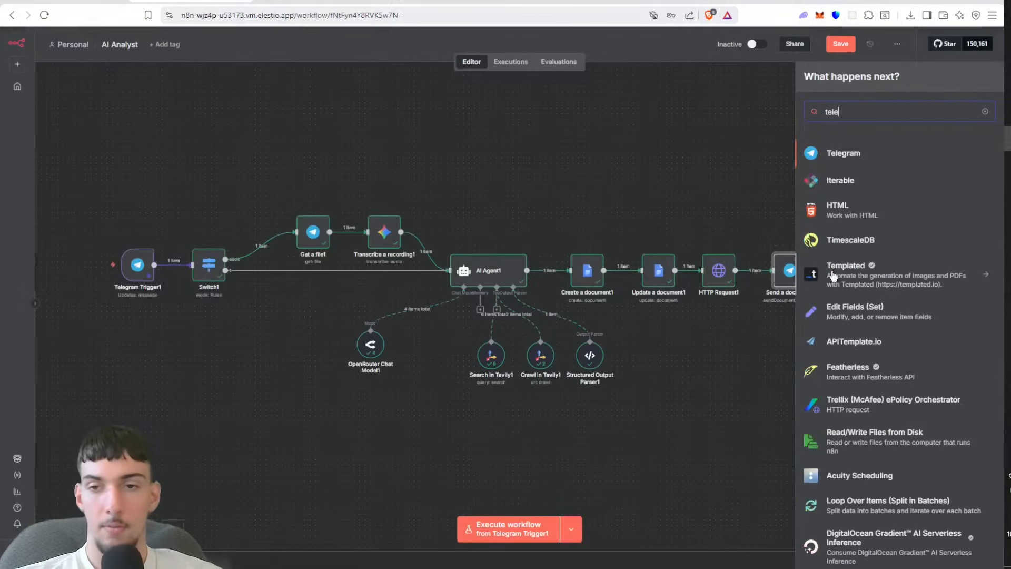
click(893, 149)
text(se)
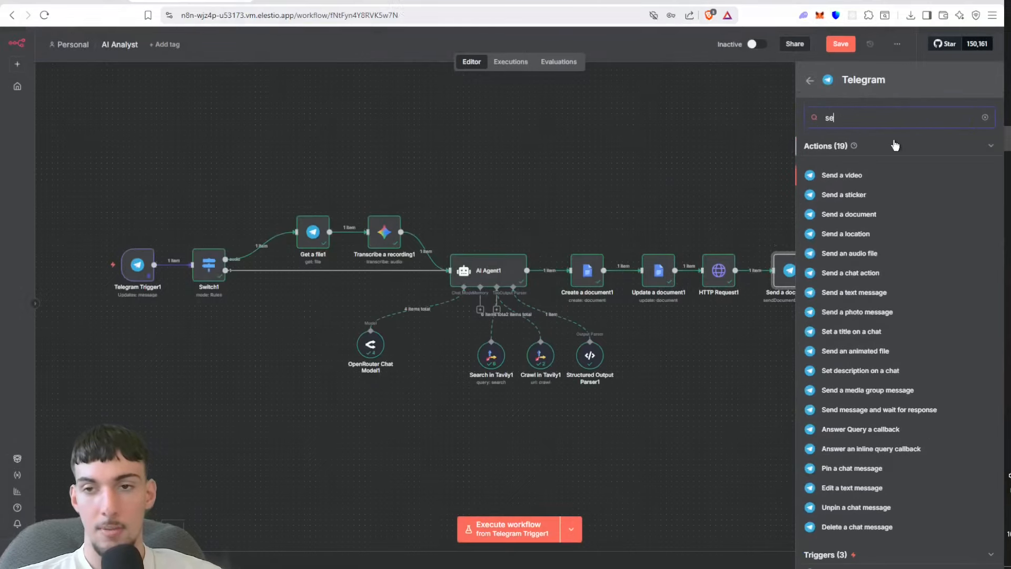
click(826, 296)
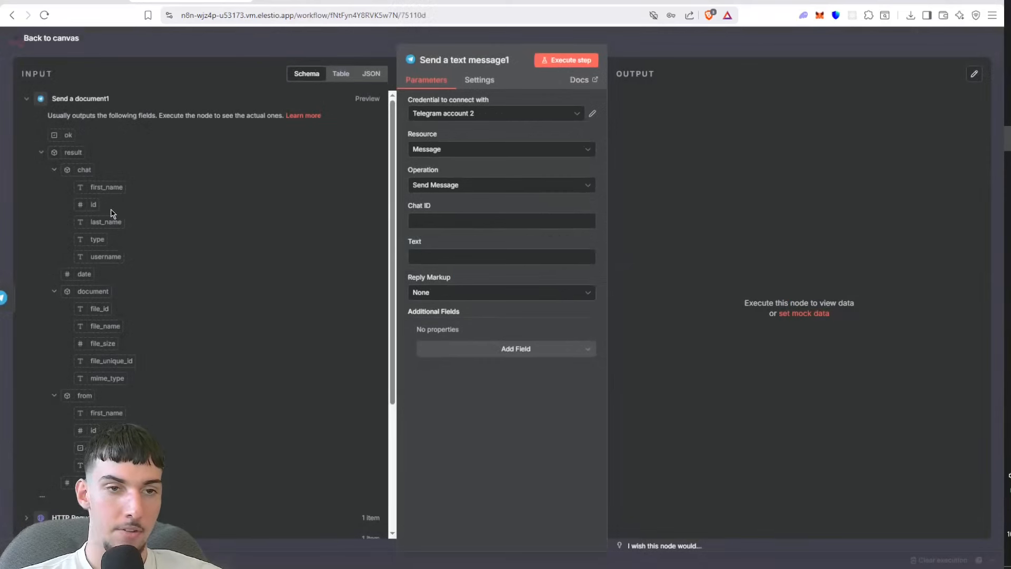
drag(93, 204, 411, 222)
Step: Set the message text to "Here's the report boss!" and return to the canvas
click(431, 257)
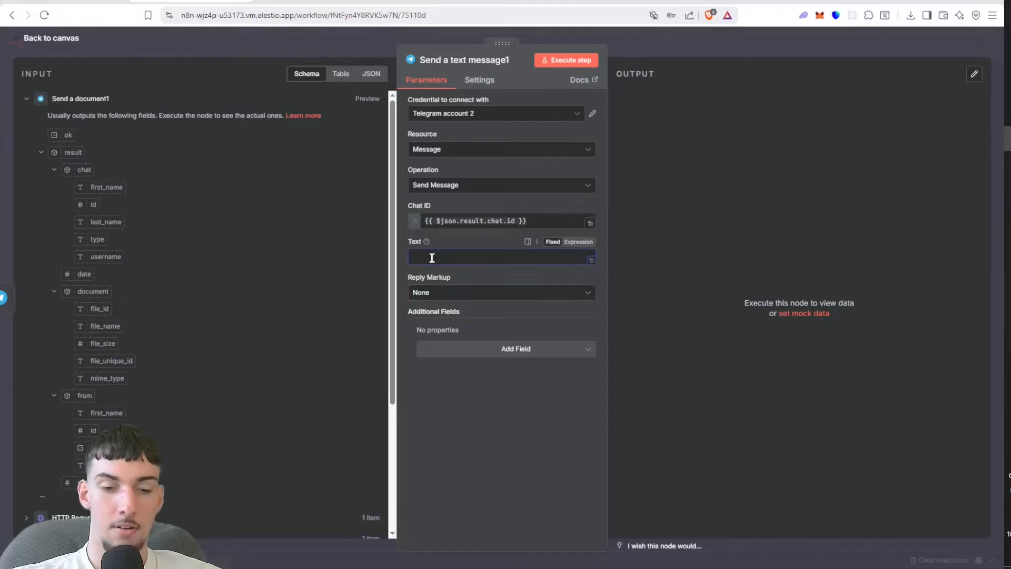
text(the )
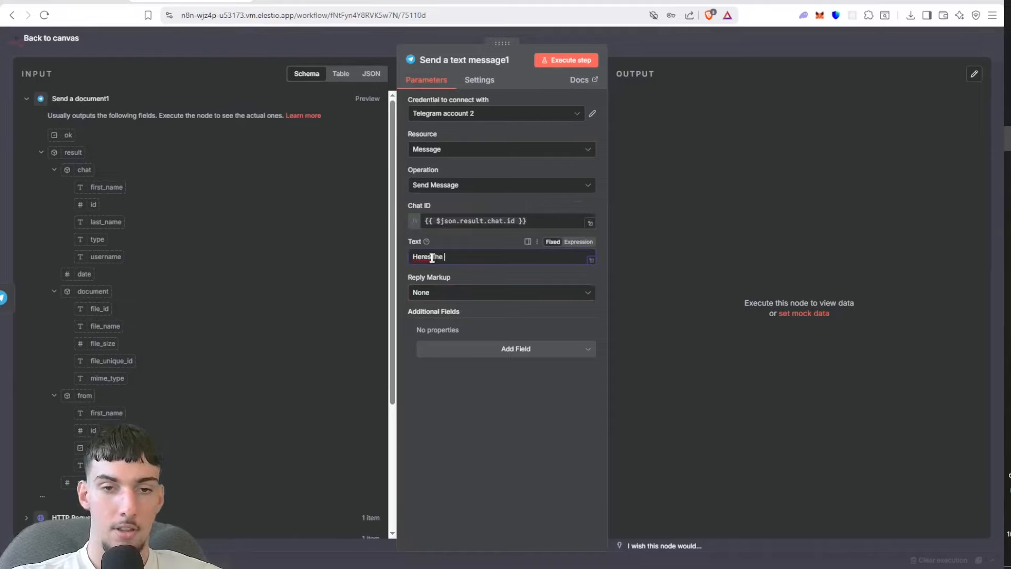
text(rport)
key(BackSpace)
key(BackSpace)
key(BackSpace)
key(BackSpace)
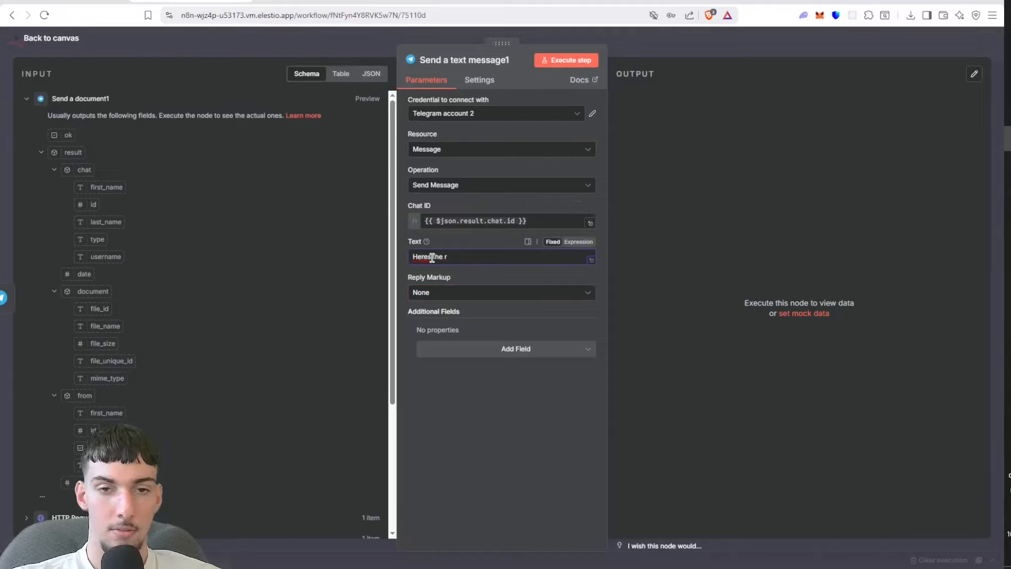
text(eport boss)
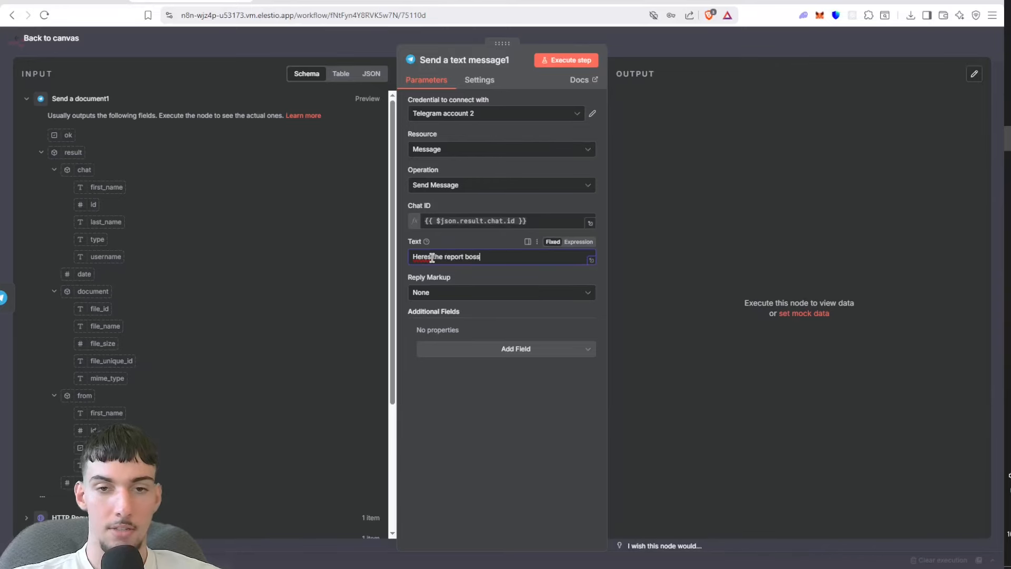
text(!)
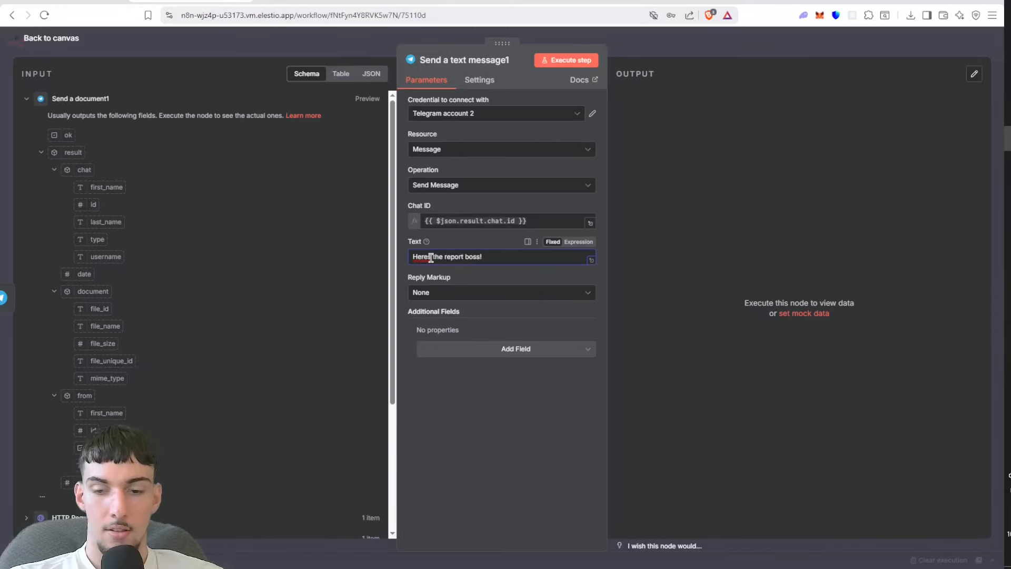
click(430, 257)
text(')
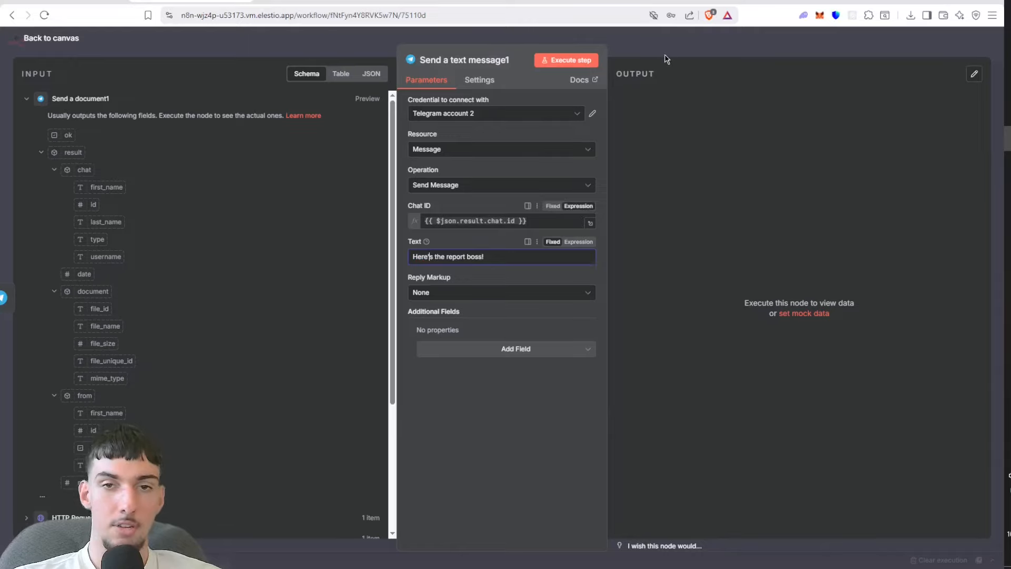
click(679, 54)
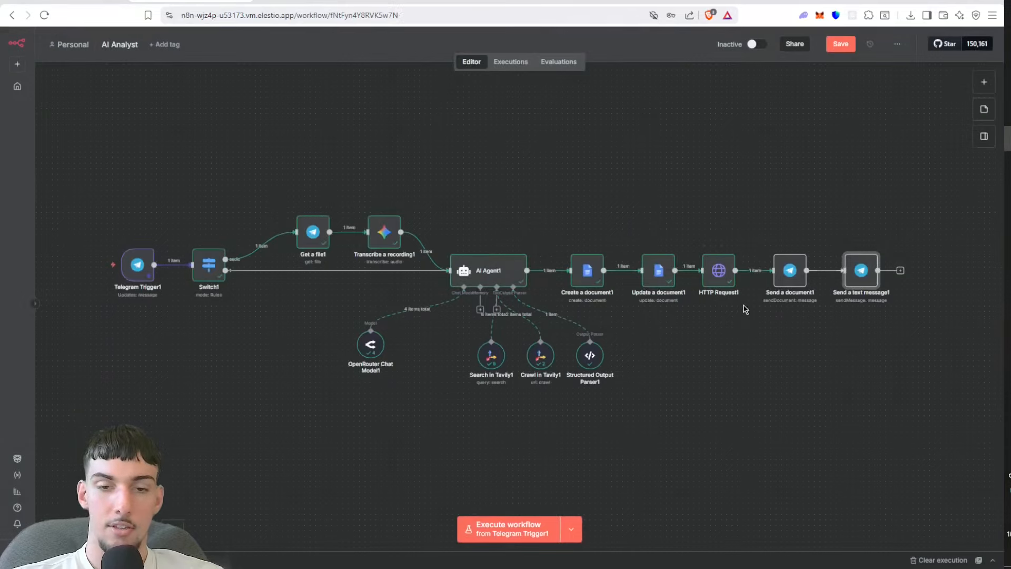
Step: Execute Send a document1 and Send a text message1 individually to test the Telegram delivery
click(777, 243)
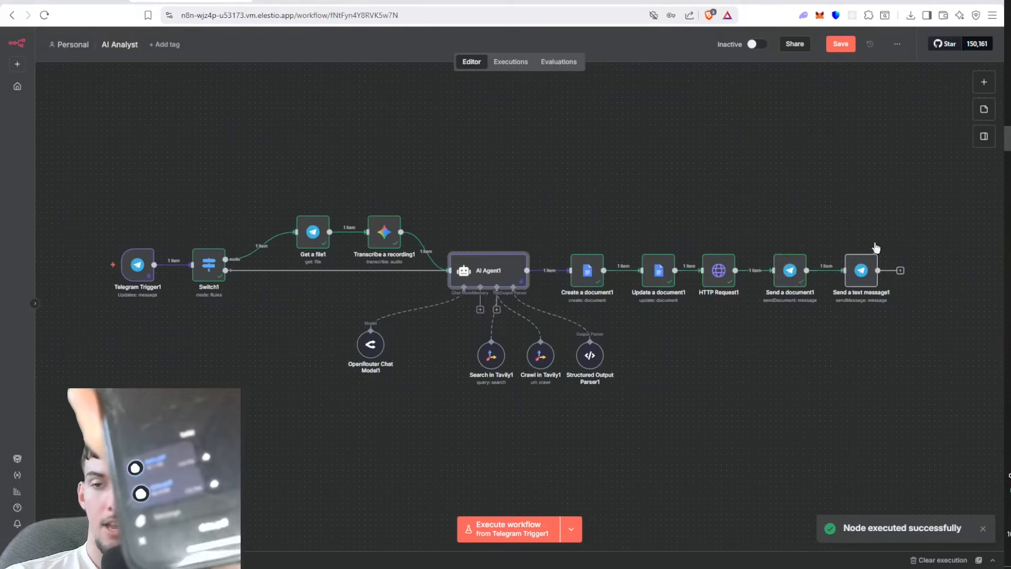
click(848, 246)
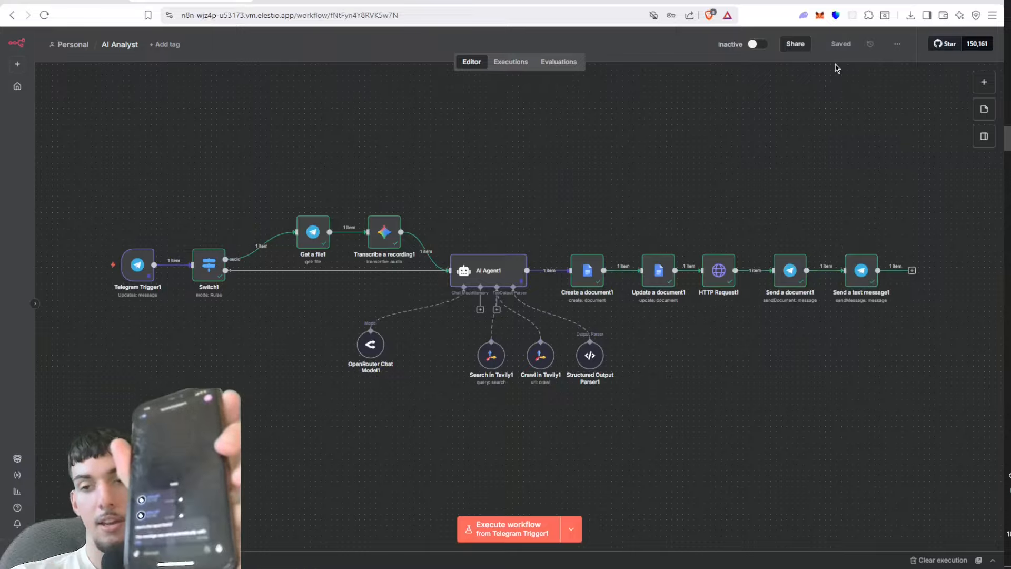
Step: Add the Append n8n Attribution field to Send a text message1, turn it off, and save the workflow
double_click(851, 269)
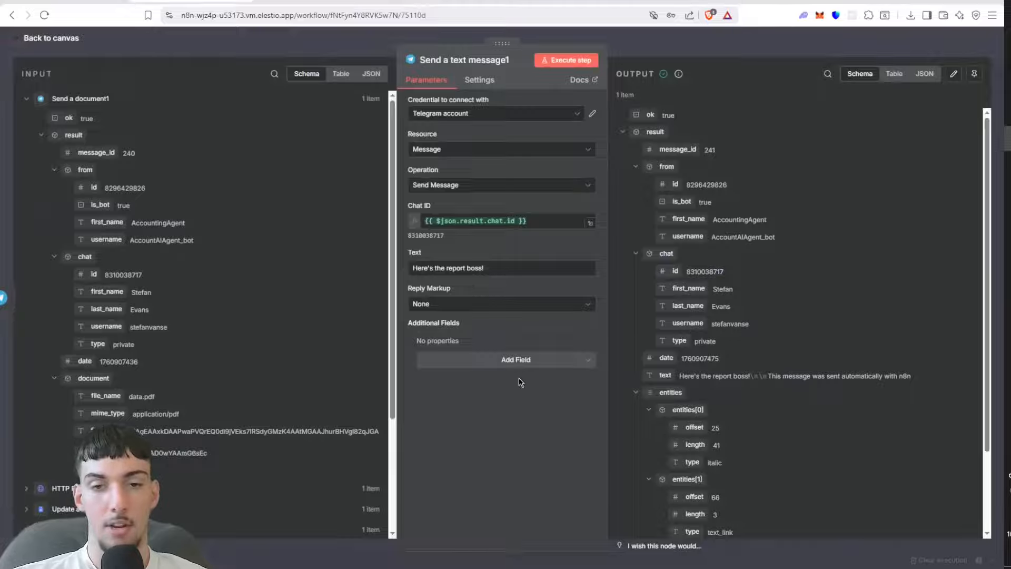
click(526, 366)
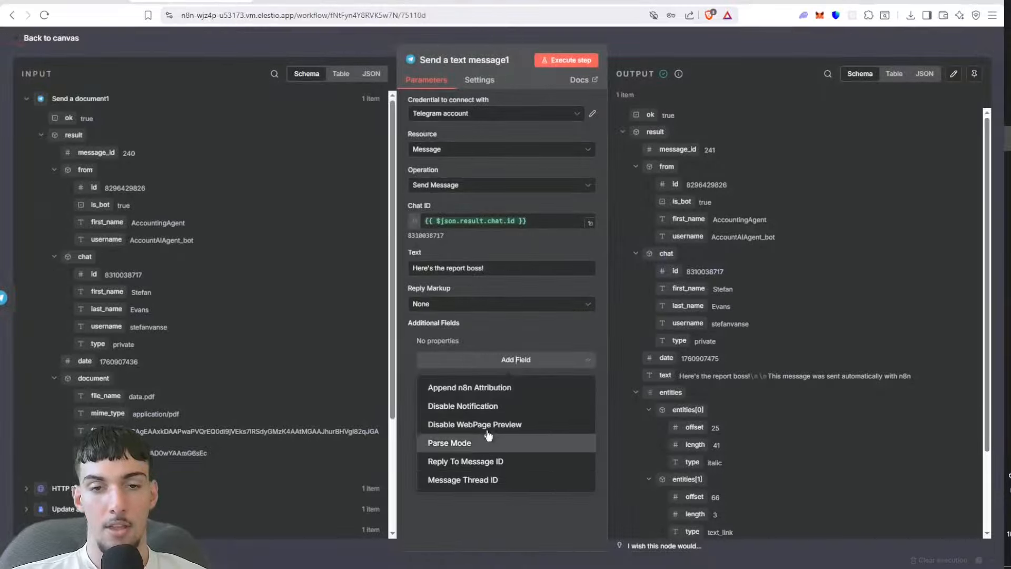
click(479, 388)
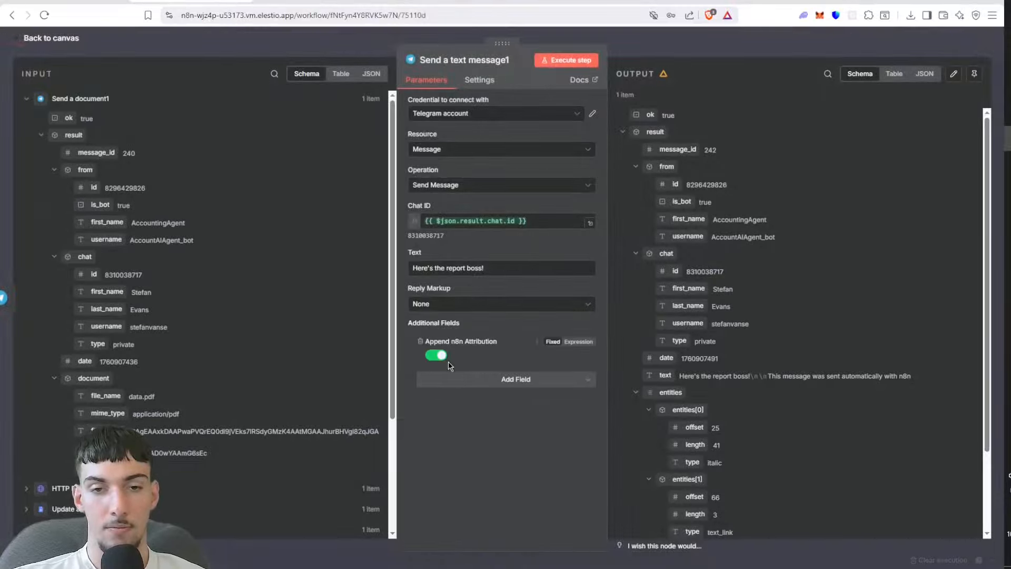
click(436, 355)
click(694, 50)
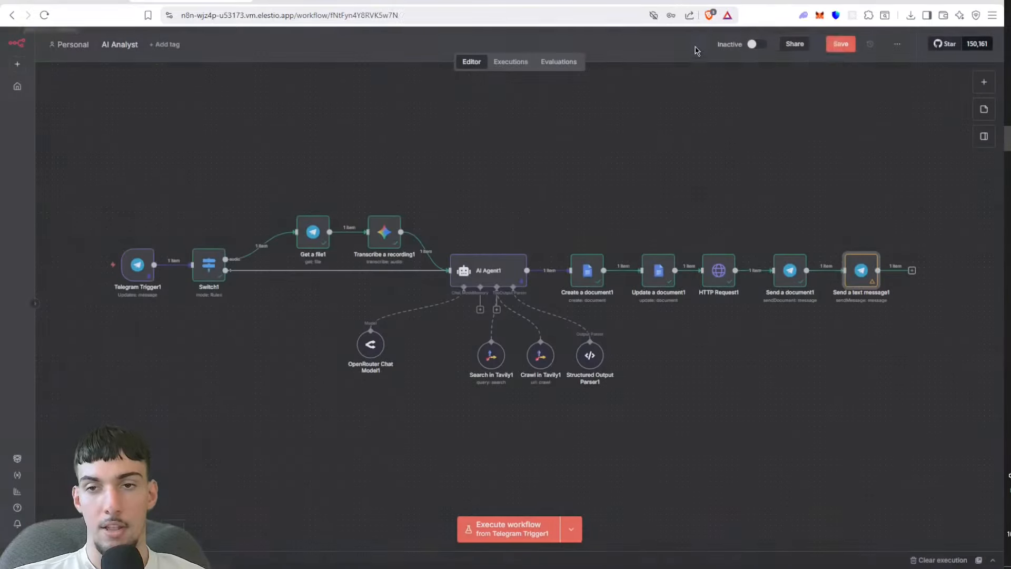
click(839, 45)
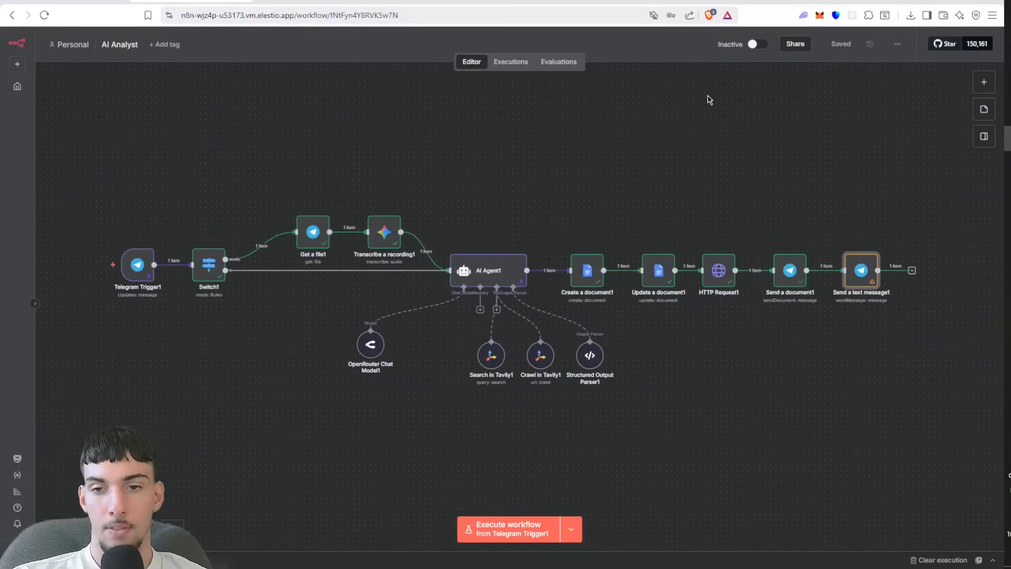
Step: Download the data.pdf output of HTTP Request1 and open the PDF
double_click(711, 269)
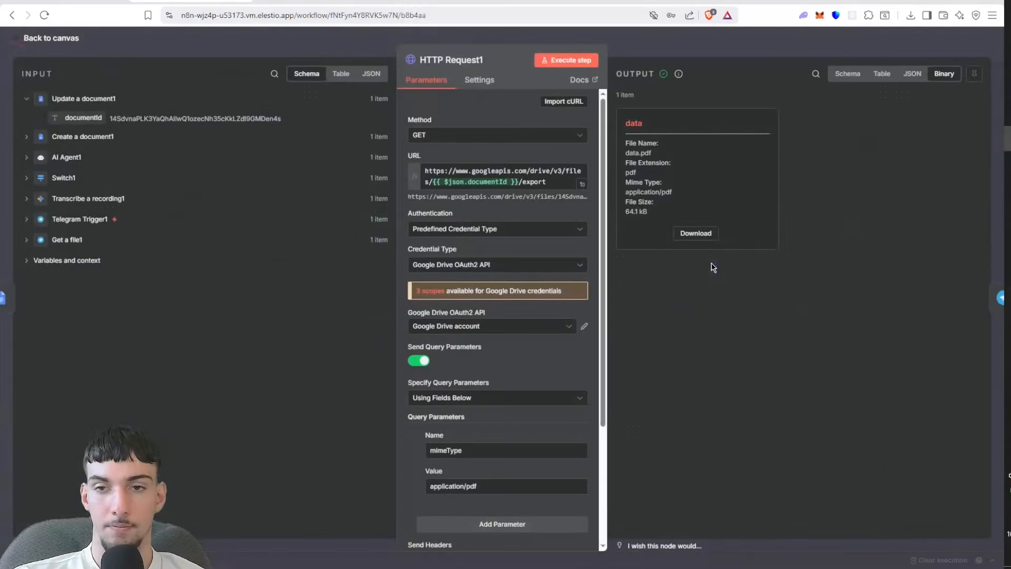
click(696, 234)
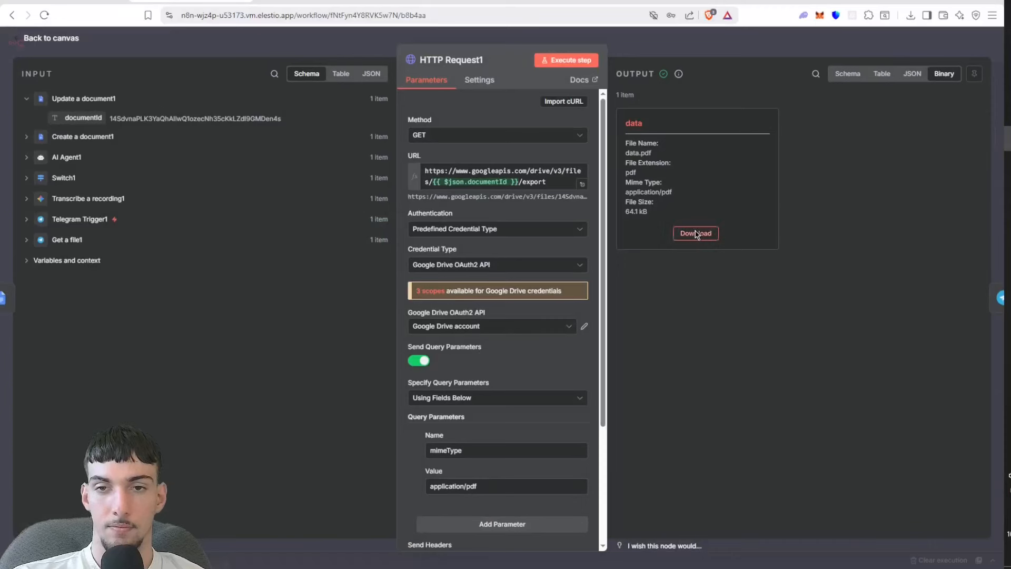
click(461, 314)
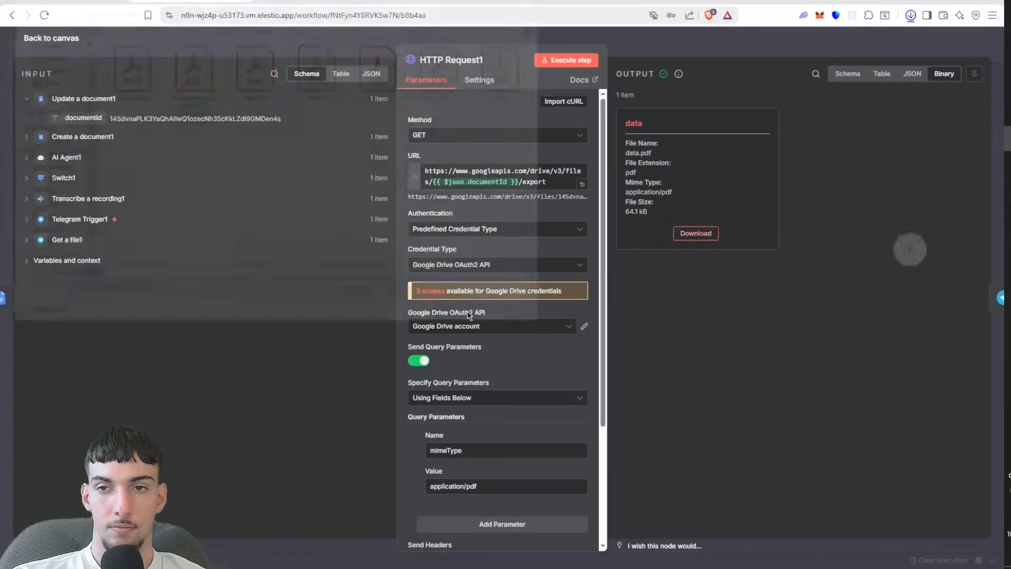
click(807, 45)
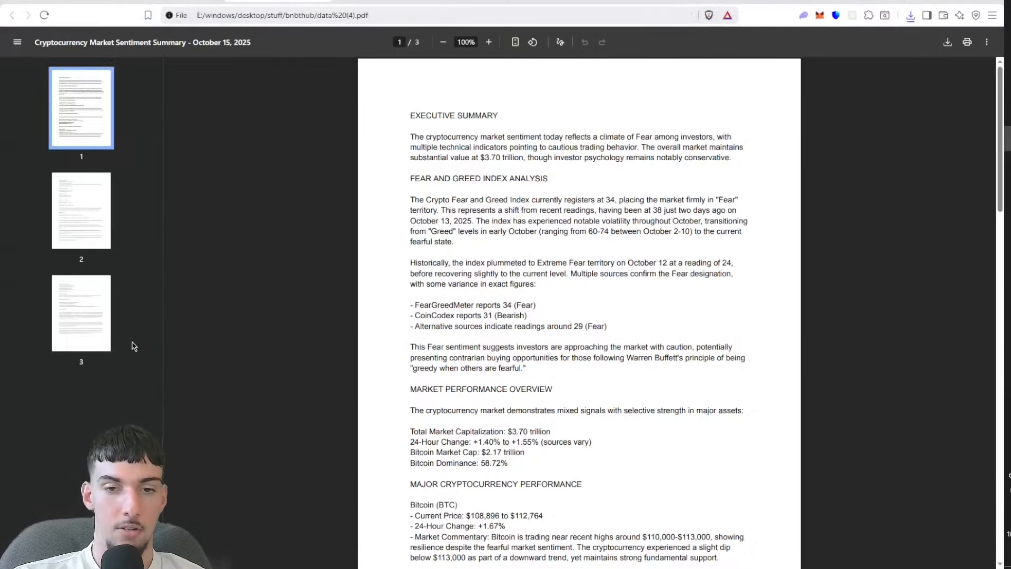
Step: Look through the three pages of the exported report and return to the workflow canvas
click(91, 342)
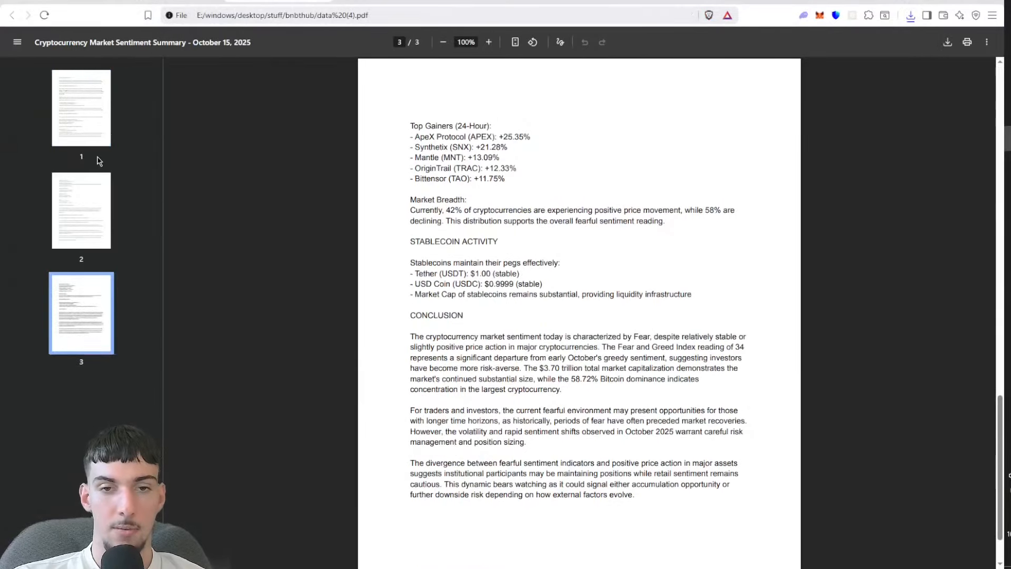
click(83, 182)
click(87, 114)
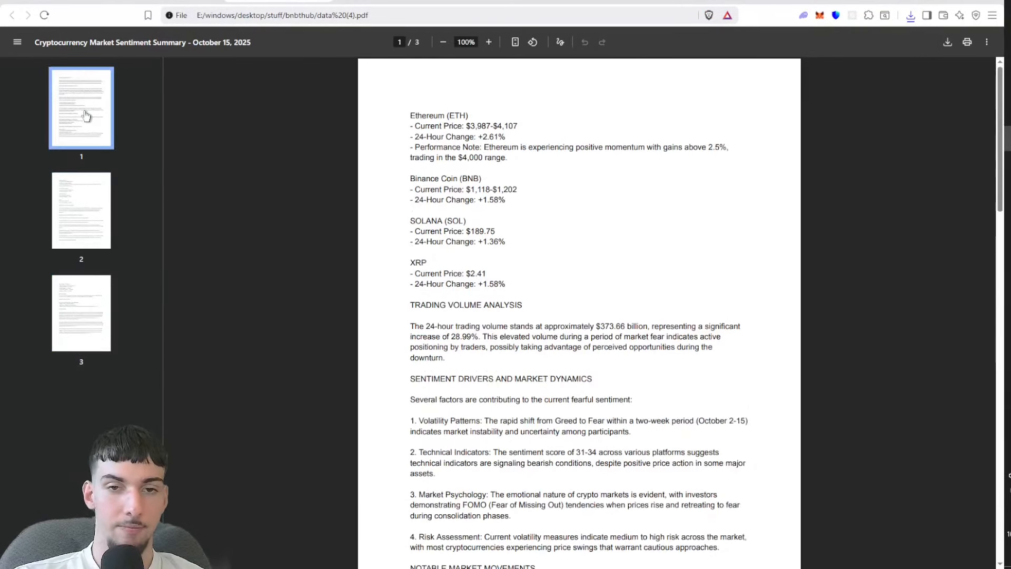
key(ctrl+shift+Tab)
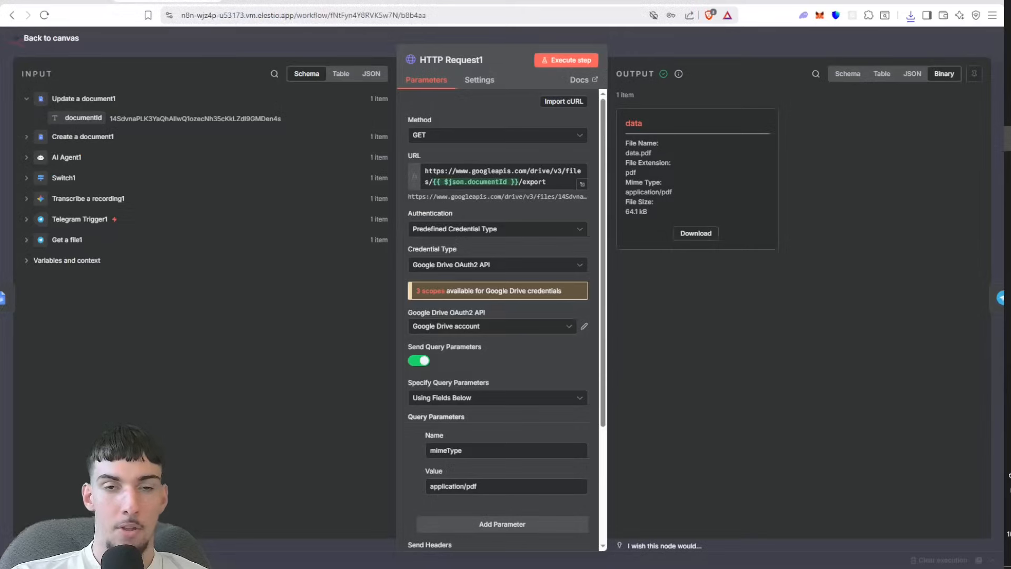
click(207, 38)
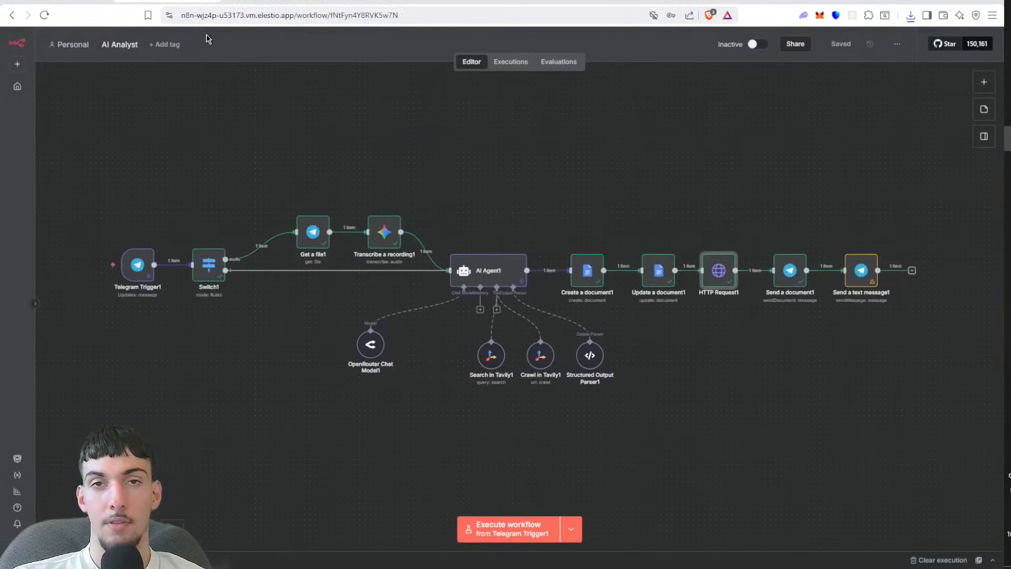